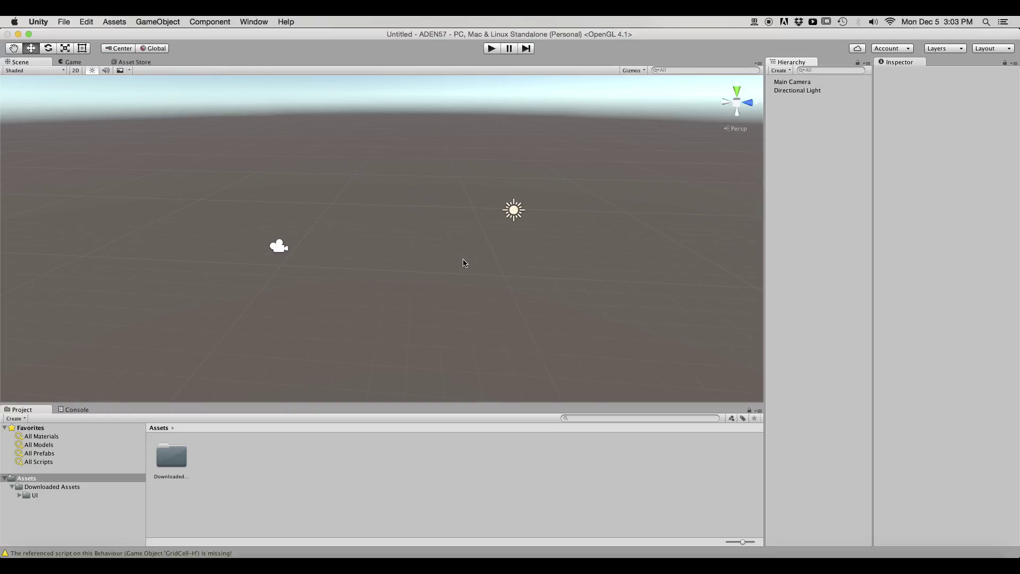
Step: Examine the default scene with its Main Camera and Directional Light from several angles and distances
alt+drag(403, 269, 462, 259)
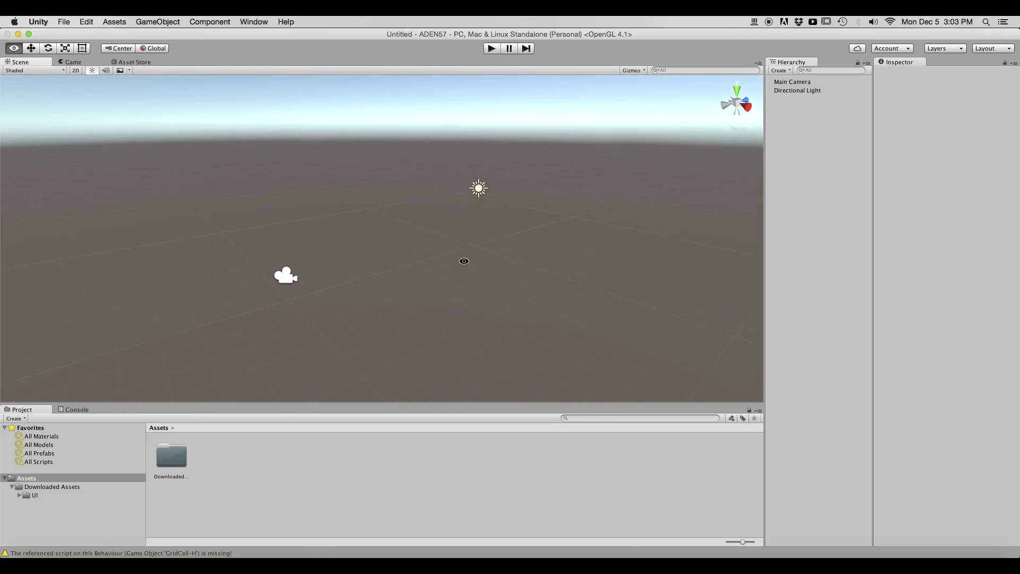
scroll(384, 289, up, 3)
right_drag(385, 289, 410, 266)
middle_drag(408, 263, 409, 296)
alt+drag(409, 296, 376, 300)
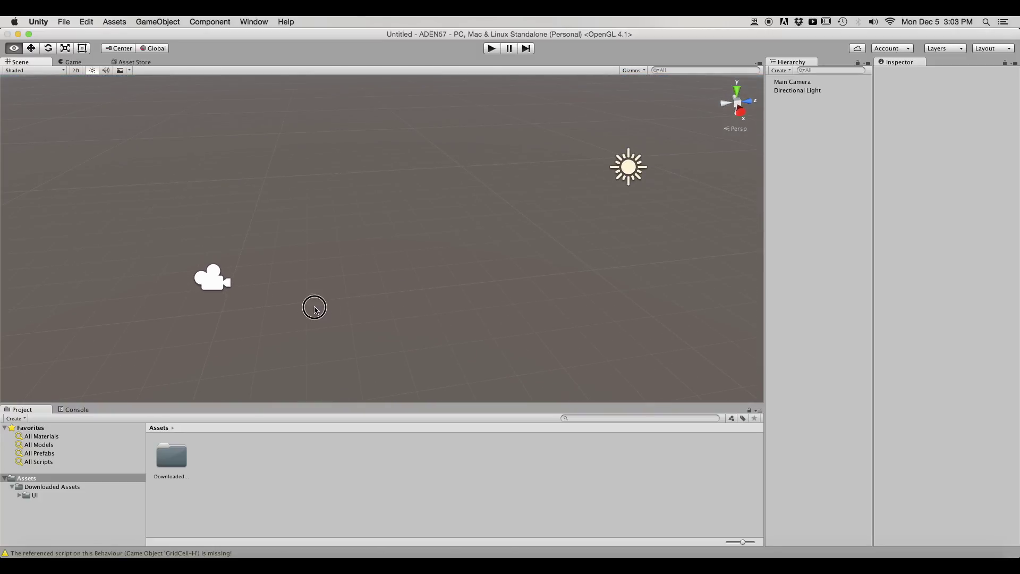
alt+drag(314, 307, 315, 299)
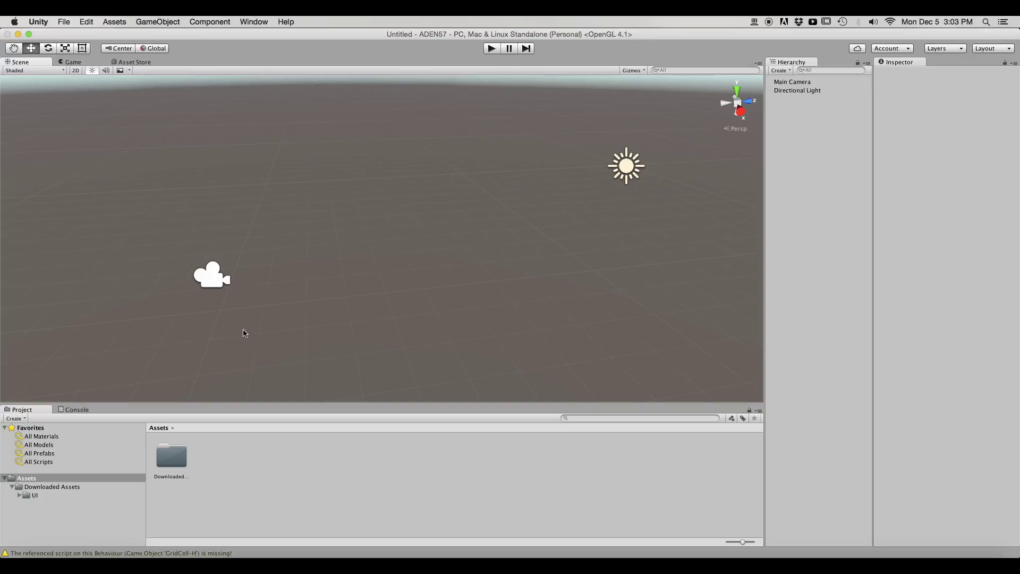
click(214, 277)
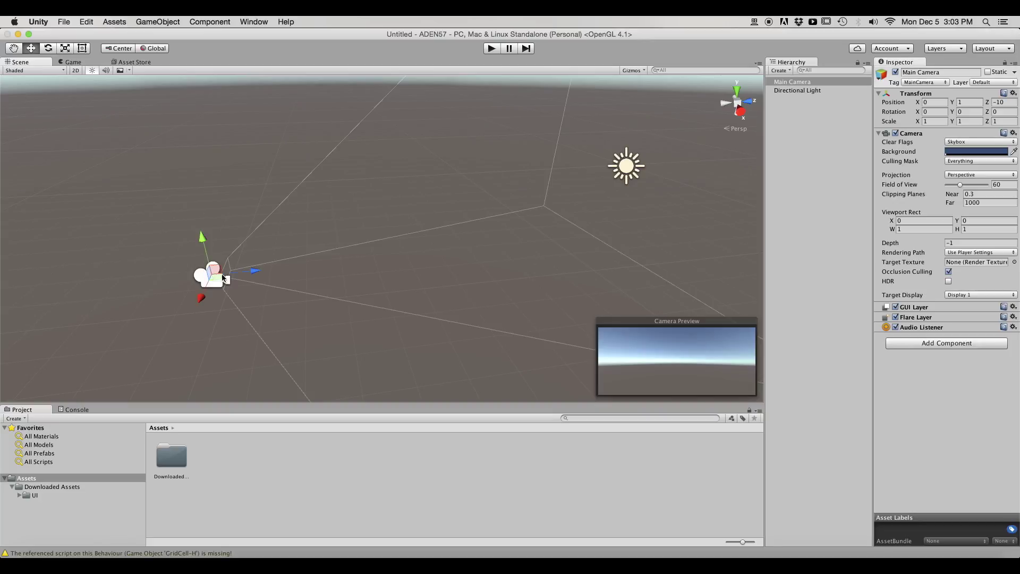
scroll(329, 330, down, 2)
right_drag(329, 330, 435, 303)
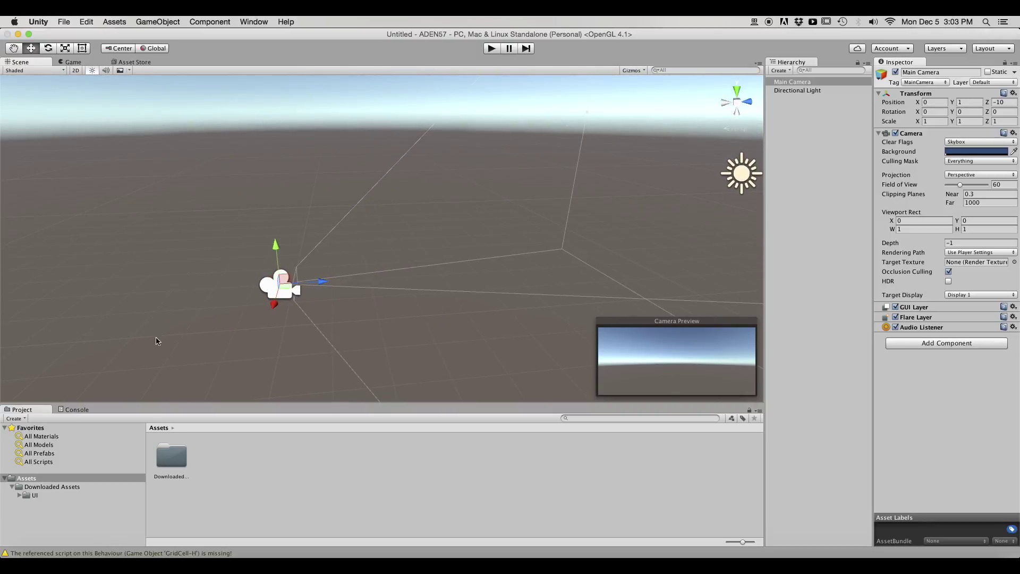
right_drag(281, 332, 313, 207)
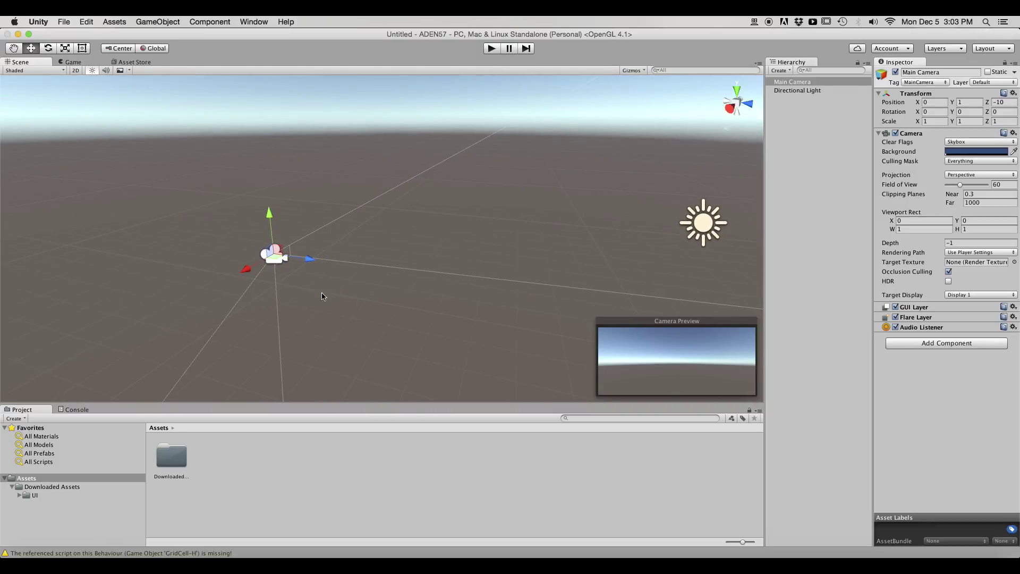
scroll(322, 297, down, 3)
mouse_move(309, 308)
alt+mouse_down()
mouse_move(322, 337)
mouse_move(309, 318)
alt+mouse_up()
click(322, 337)
scroll(305, 332, up, 2)
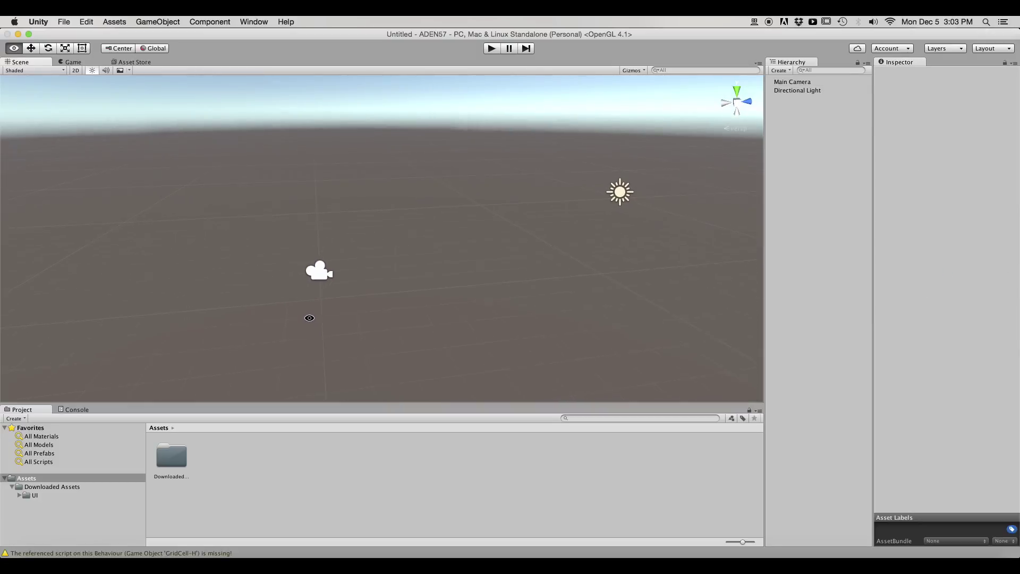
right_drag(309, 317, 313, 321)
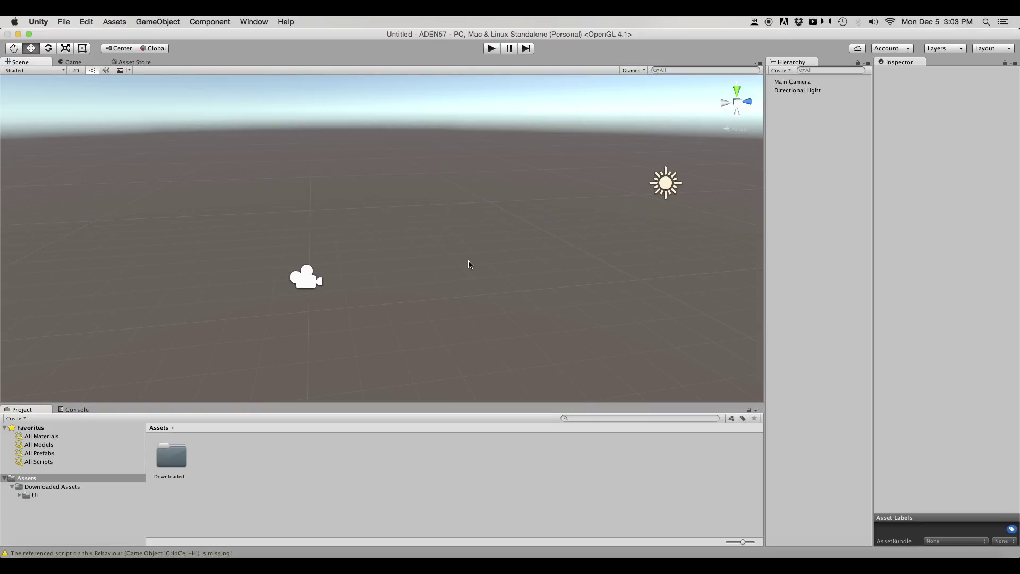
Step: Look through the UI folder inside Downloaded Assets and return to the root Assets folder
click(33, 496)
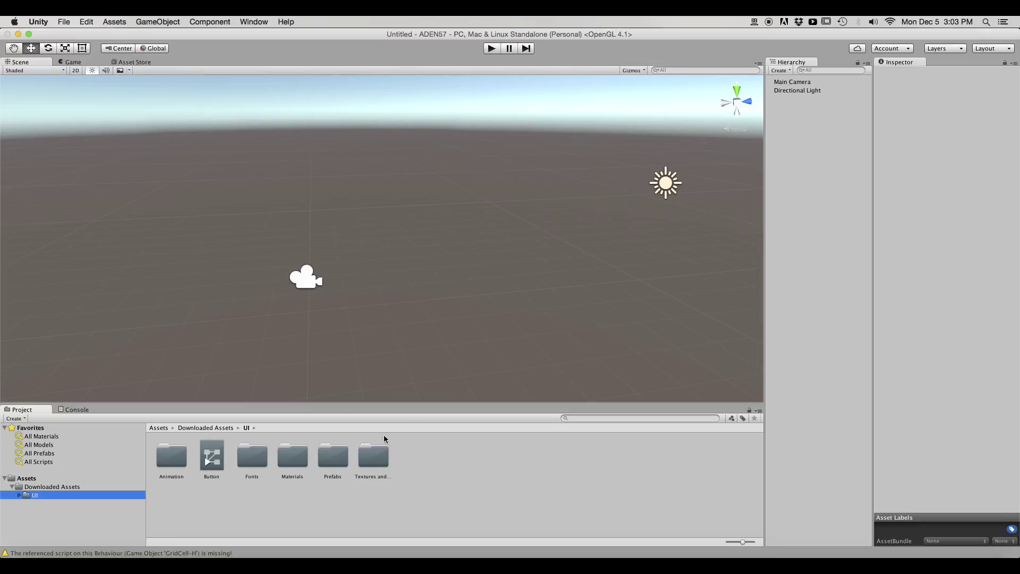
click(15, 480)
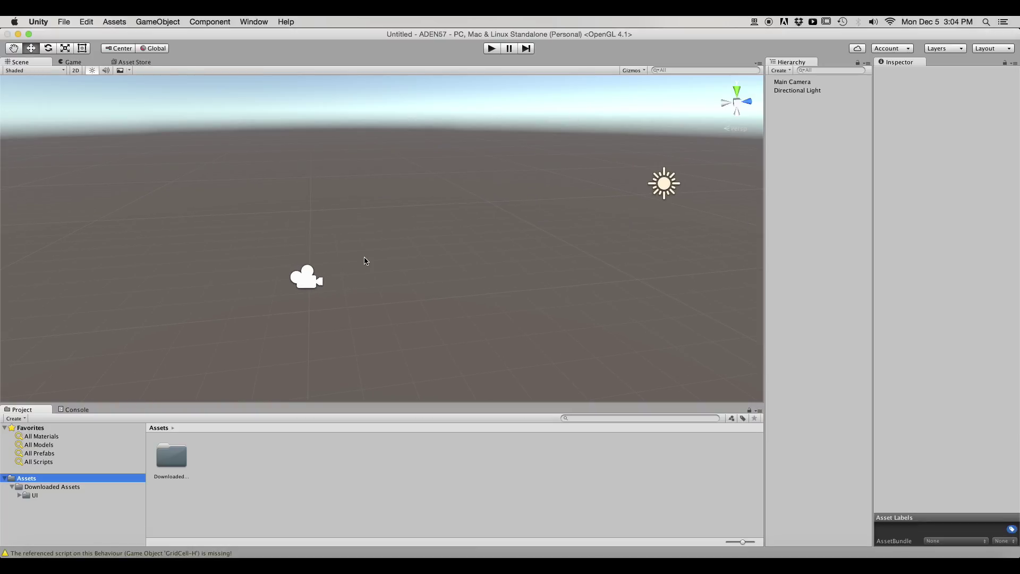
alt+drag(366, 261, 412, 293)
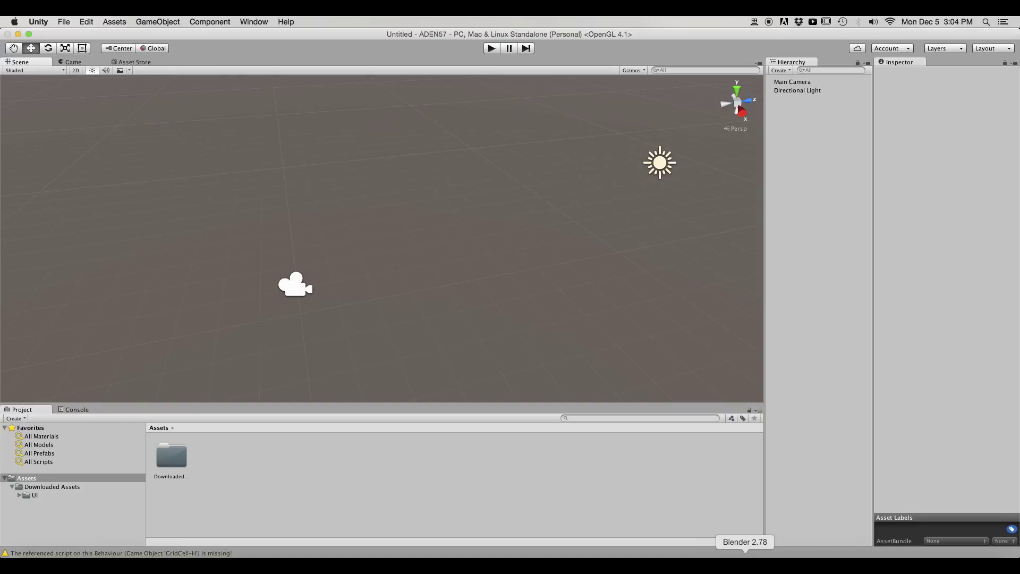
Step: Switch to Blender and, in Edit Mode, move the default cube's whole mesh up 1 unit along Z
click(745, 555)
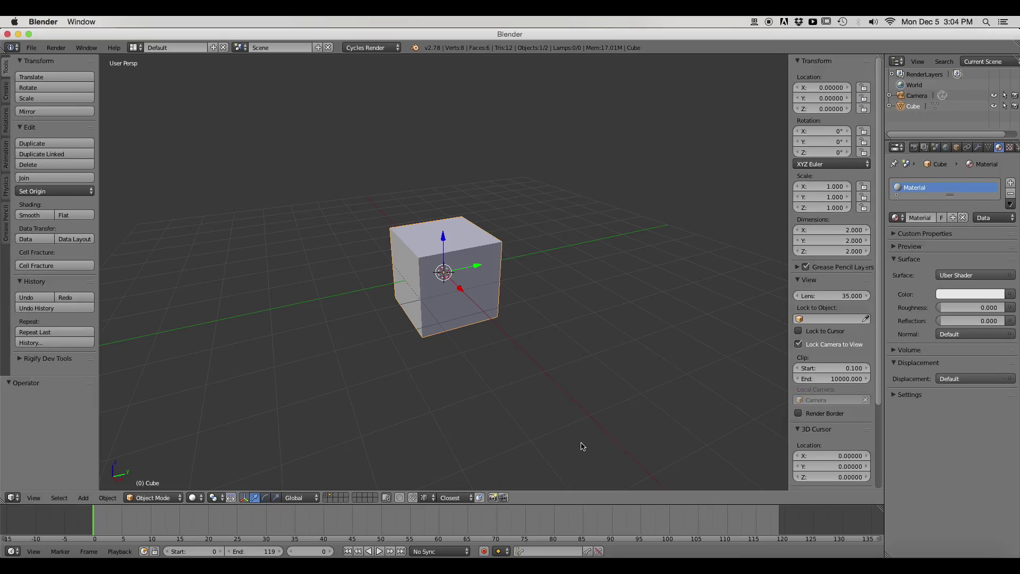
scroll(447, 379, up, 3)
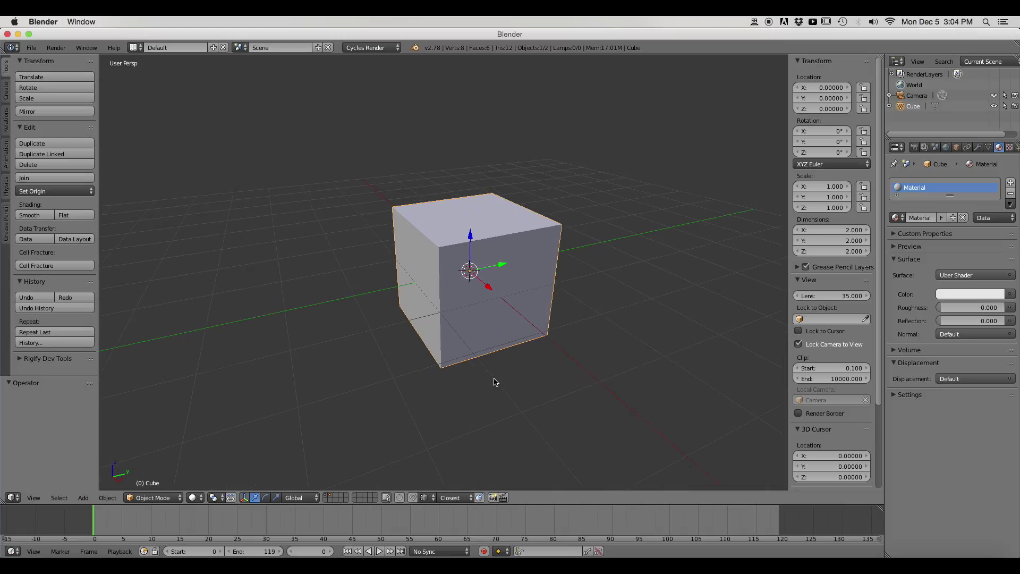
middle_drag(493, 379, 412, 364)
scroll(417, 375, down, 3)
key(Tab)
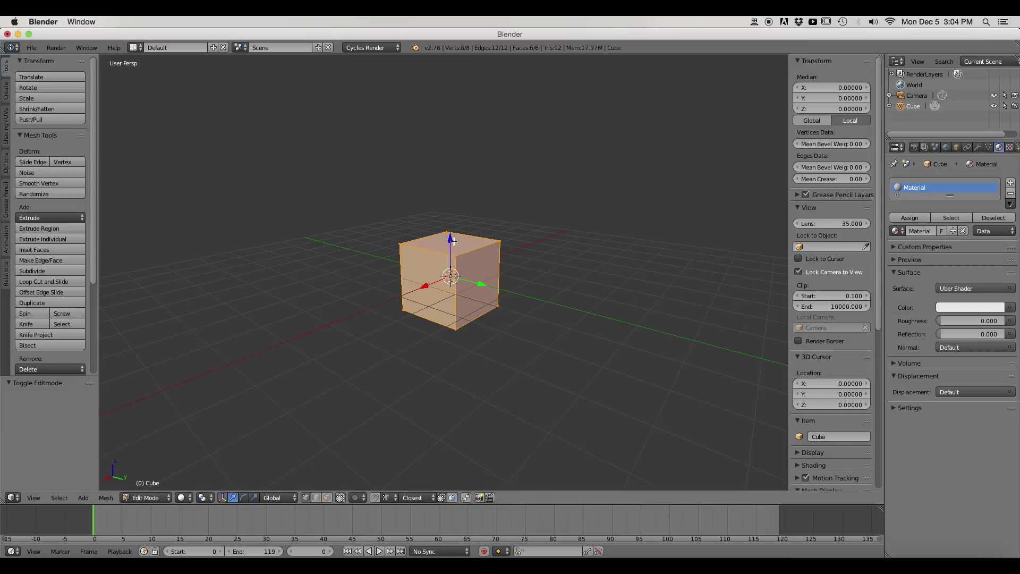
drag(453, 242, 451, 207)
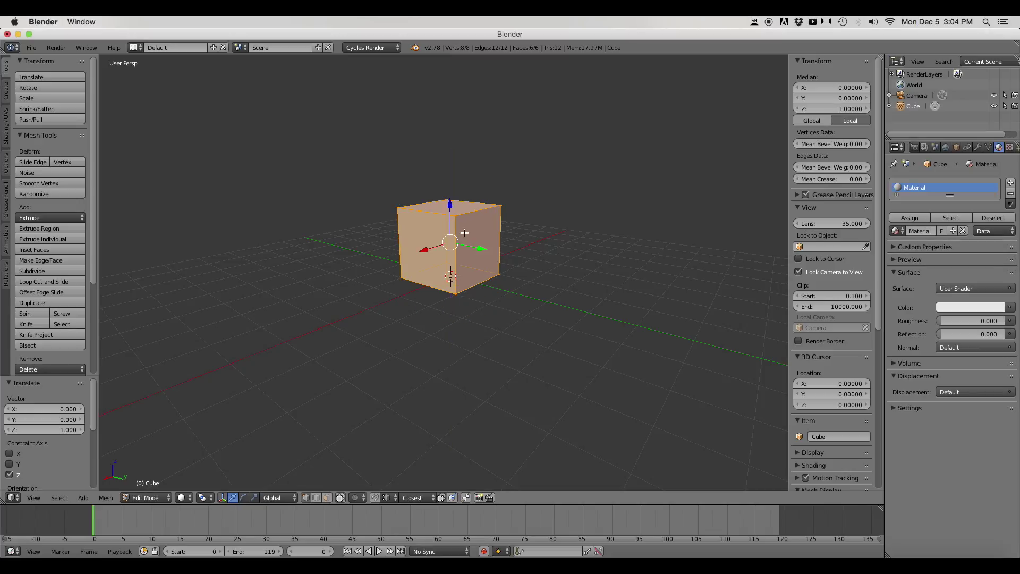
Step: Enable Backface Culling and Ambient Occlusion in the viewport shading settings, with the occlusion strength set to 0.2
ctrl+middle_drag(625, 325, 587, 274)
shift+middle_drag(588, 274, 585, 344)
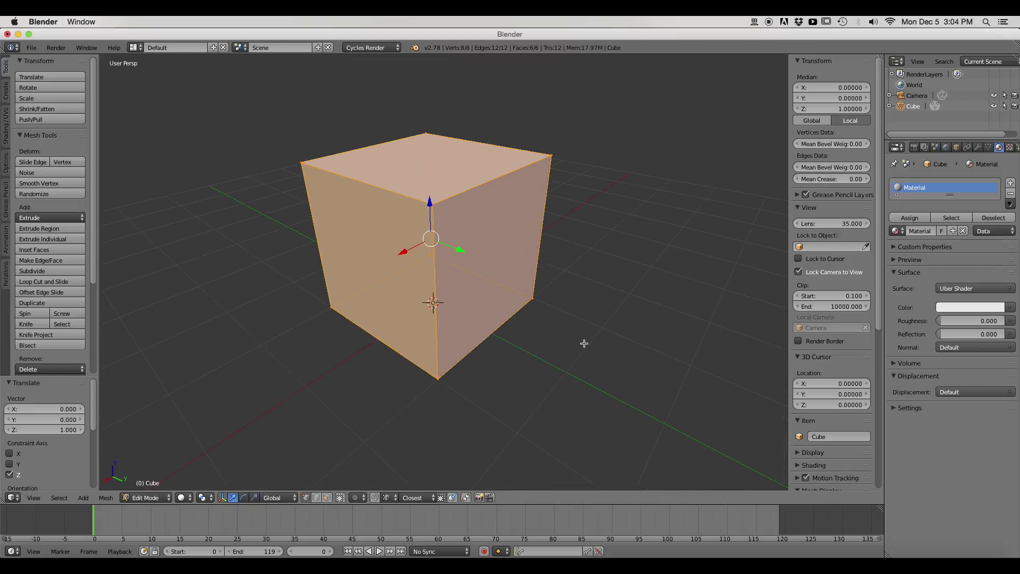
scroll(585, 343, down, 3)
scroll(834, 471, down, 5)
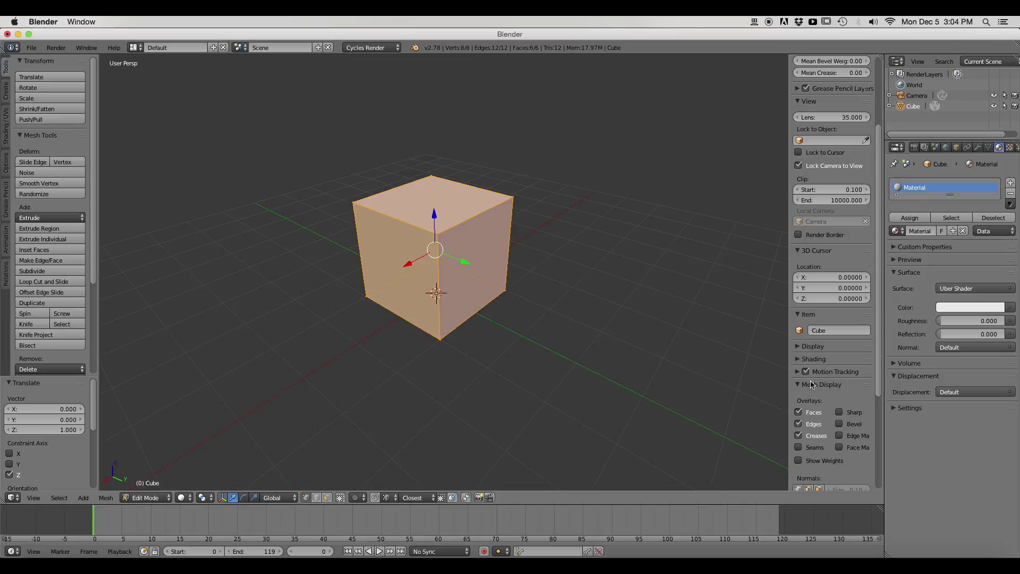
scroll(813, 380, down, 5)
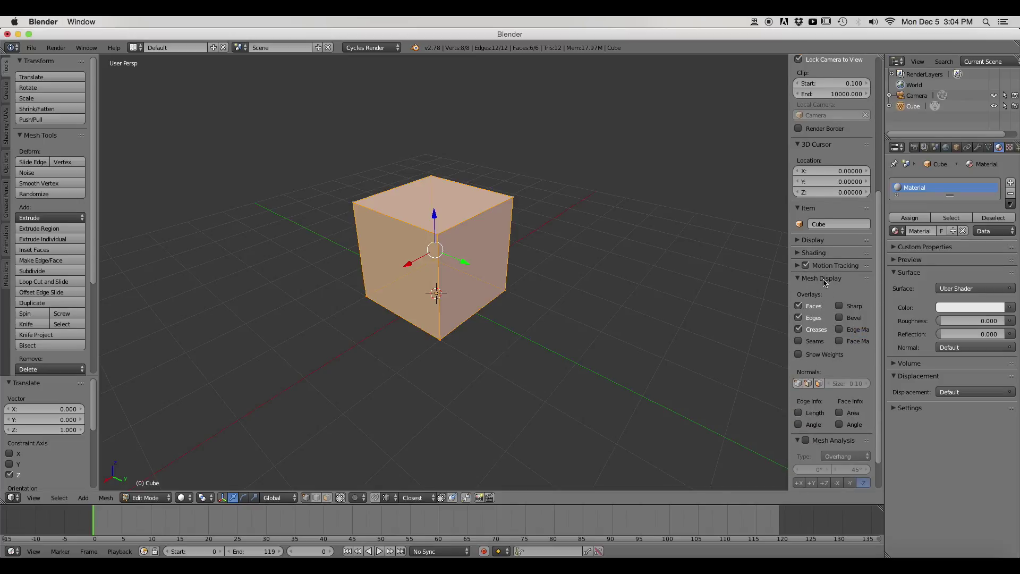
click(823, 279)
click(825, 254)
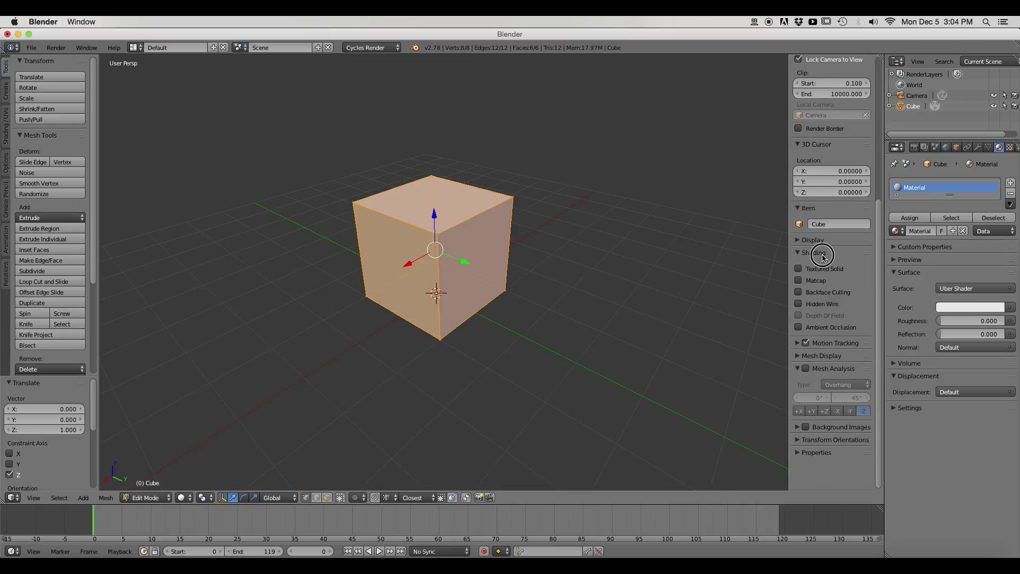
click(837, 295)
click(828, 326)
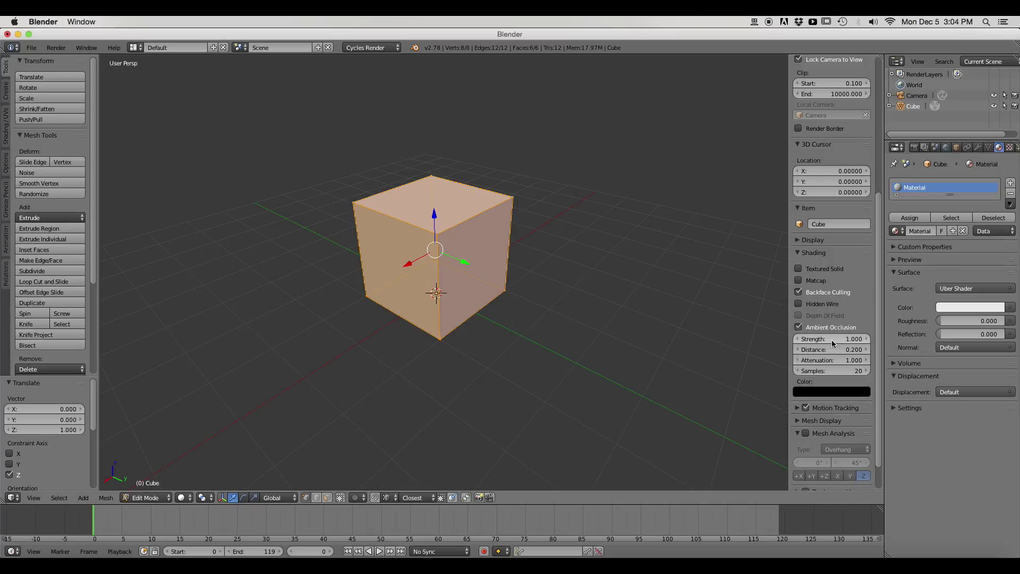
drag(831, 342, 808, 342)
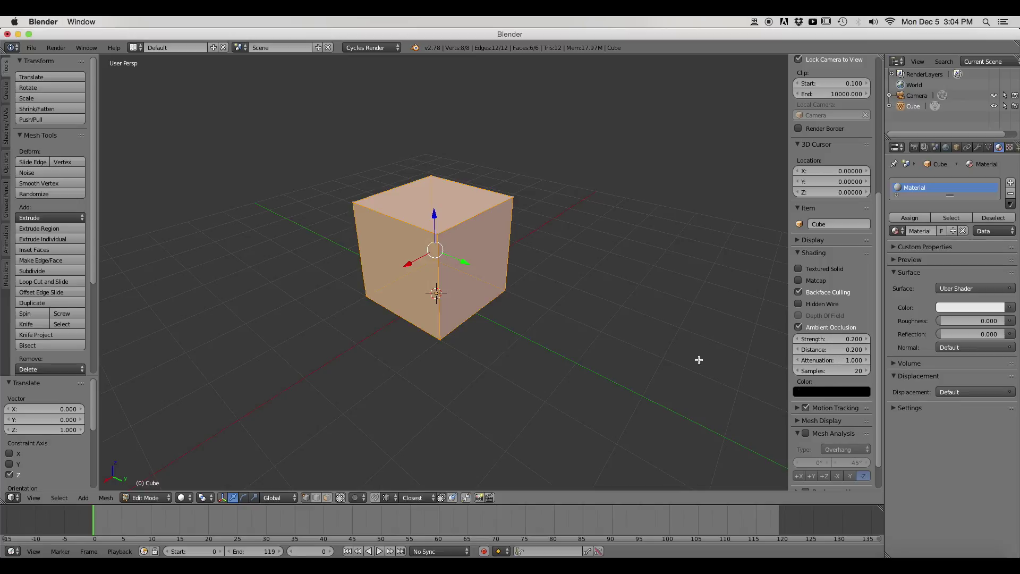
Step: Flip the normal direction of all the cube's faces in Edit Mode and return to Object Mode
scroll(589, 336, up, 2)
shift+middle_drag(541, 352, 560, 409)
scroll(565, 408, down, 1)
key(Tab)
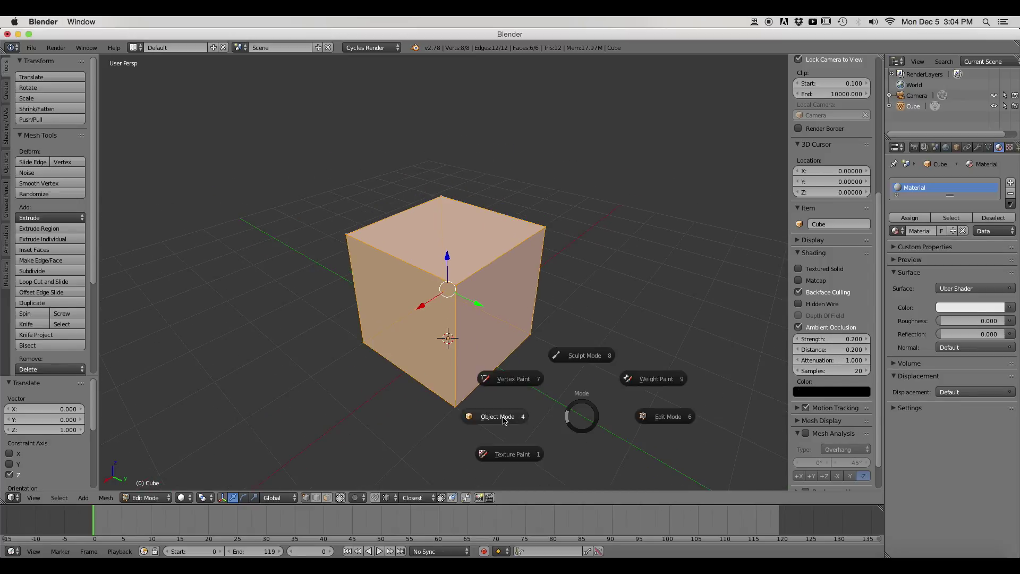
click(499, 417)
key(Tab)
click(509, 377)
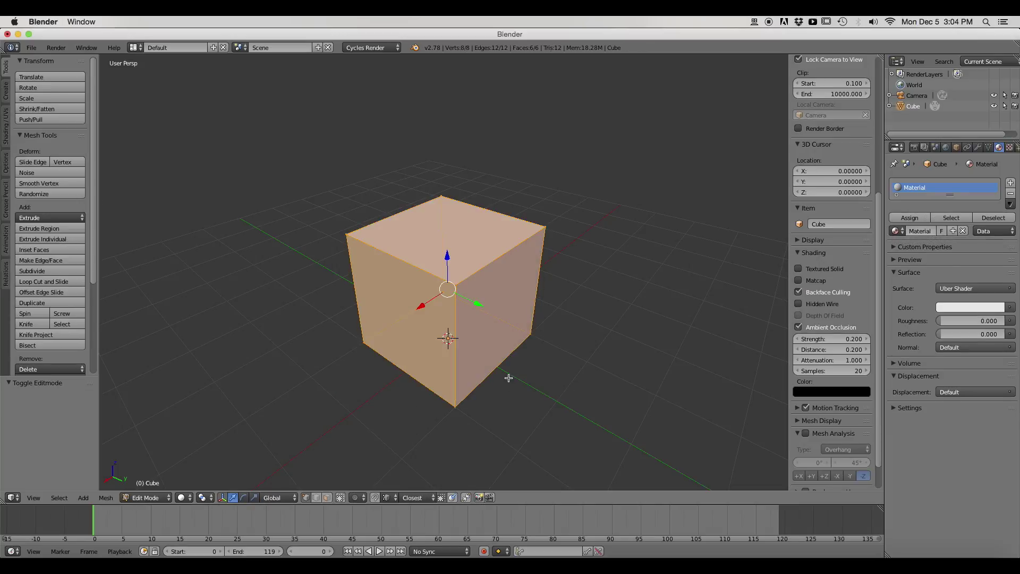
click(8, 124)
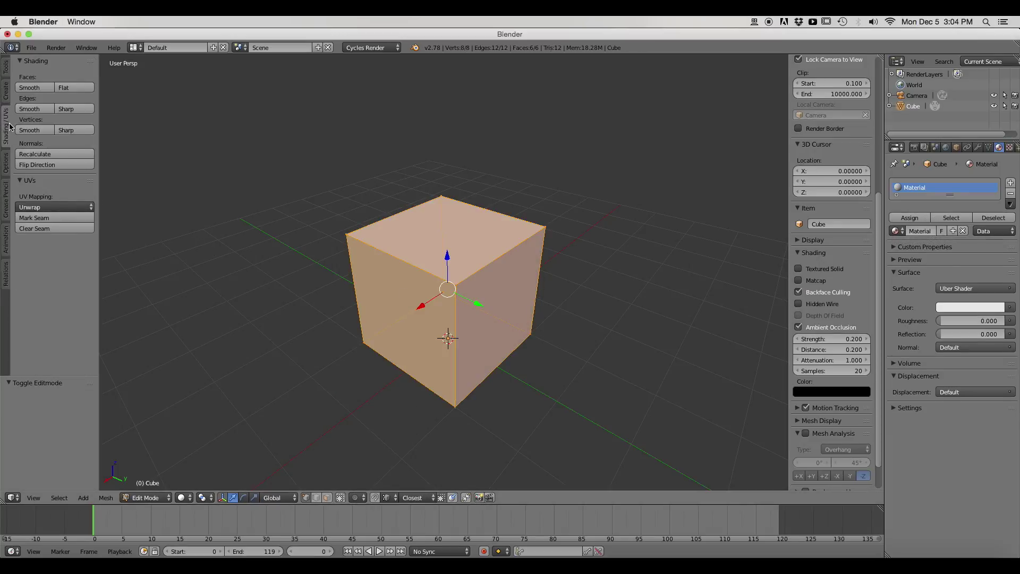
click(47, 166)
key(Tab)
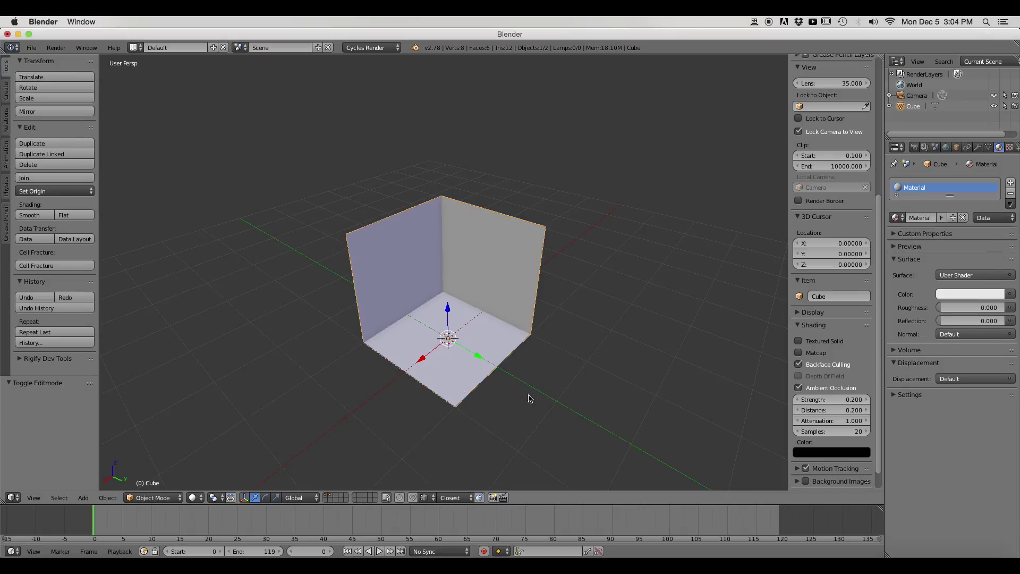
Step: Delete the camera from the scene and select the cube
middle_drag(534, 378, 415, 326)
scroll(445, 348, up, 4)
scroll(414, 326, down, 10)
right_click(237, 206)
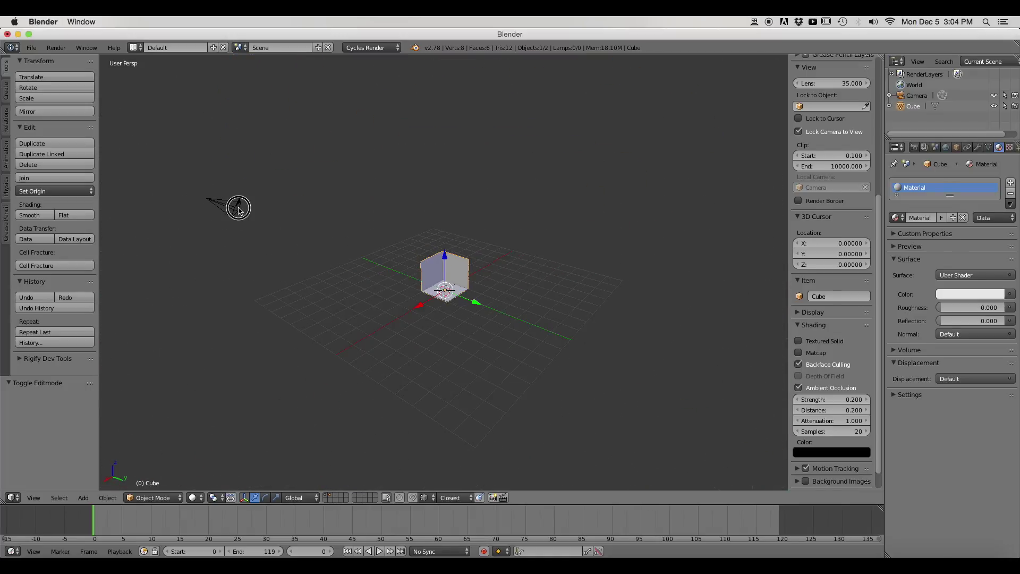
key(Delete)
scroll(456, 283, up, 3)
right_click(456, 279)
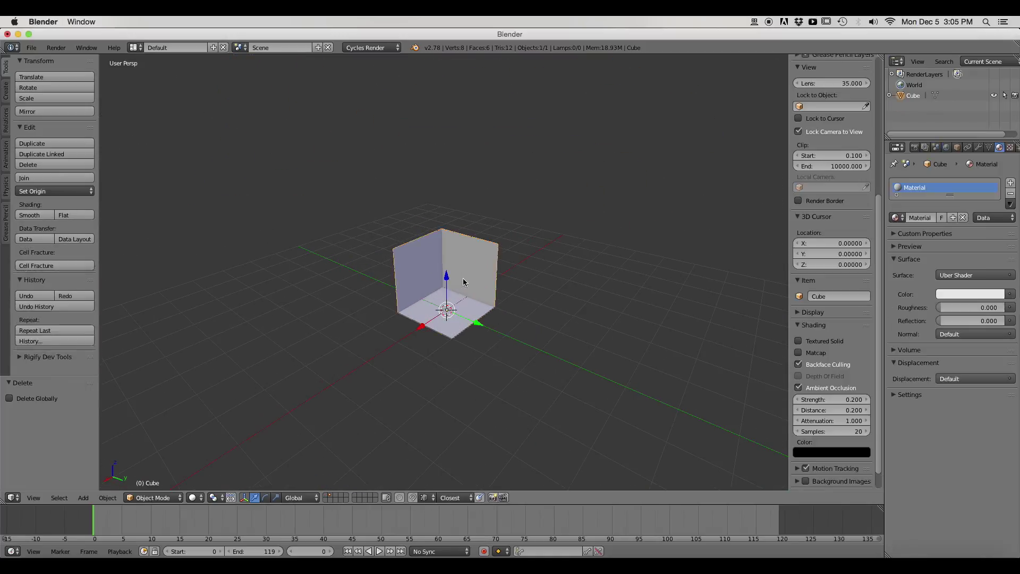
Step: Enter Edit Mode on the inverted cube and inspect its interior faces from several sides
scroll(520, 289, up, 5)
scroll(518, 297, down, 3)
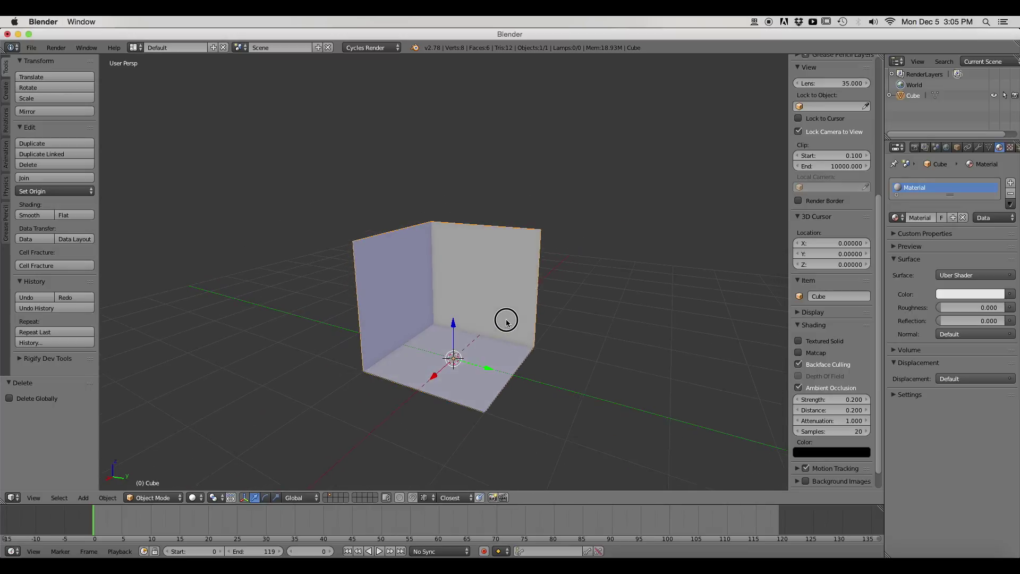
key(Tab)
scroll(547, 316, down, 4)
scroll(533, 317, up, 2)
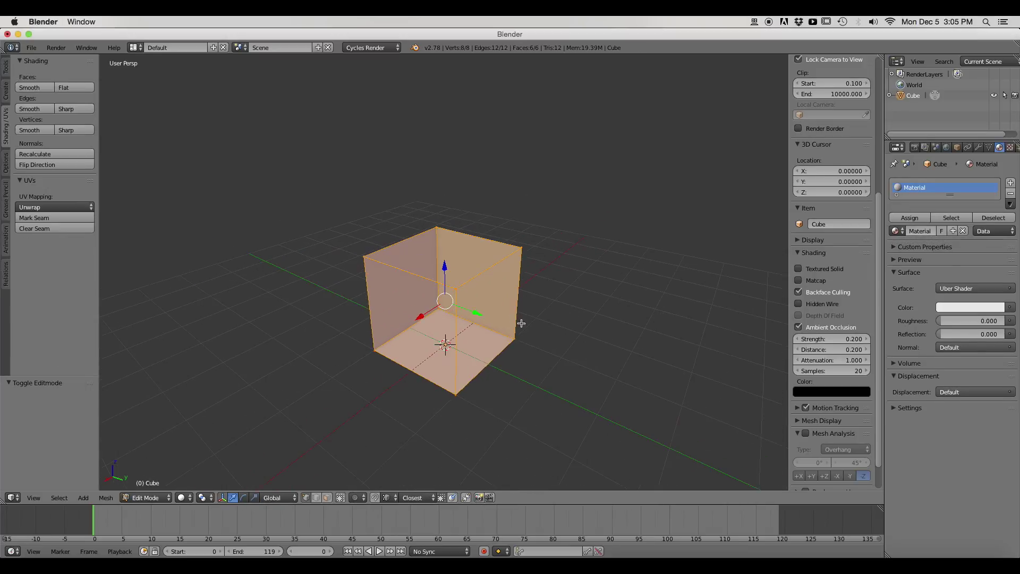
middle_drag(575, 350, 469, 312)
scroll(565, 332, up, 2)
scroll(536, 325, down, 2)
scroll(533, 321, up, 4)
scroll(495, 312, down, 3)
scroll(456, 305, up, 2)
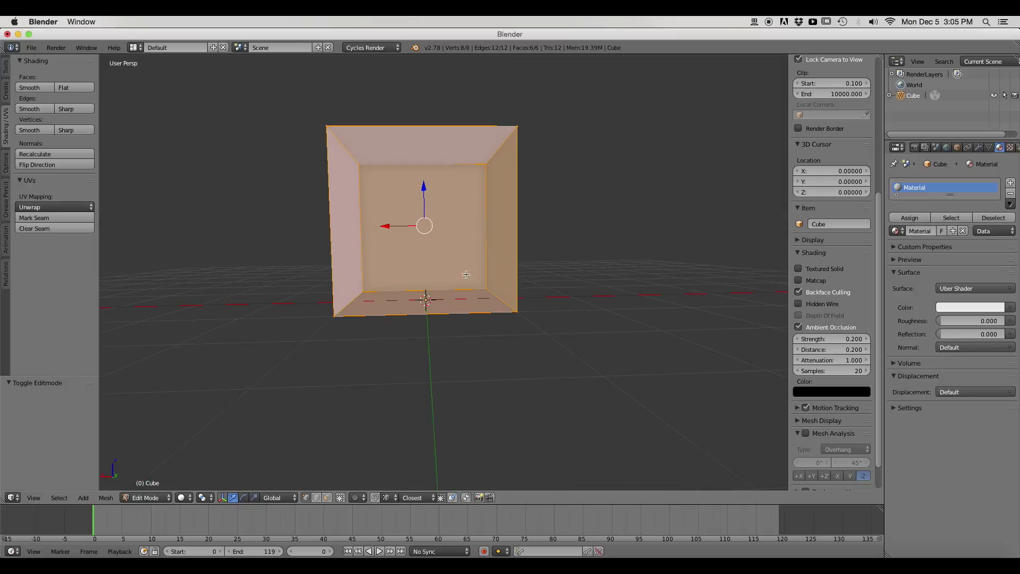
Step: Try raising the cube's top four vertices 3 units along Z, inspect the taller shape, and undo the move
drag(325, 149, 630, 250)
scroll(418, 215, down, 1)
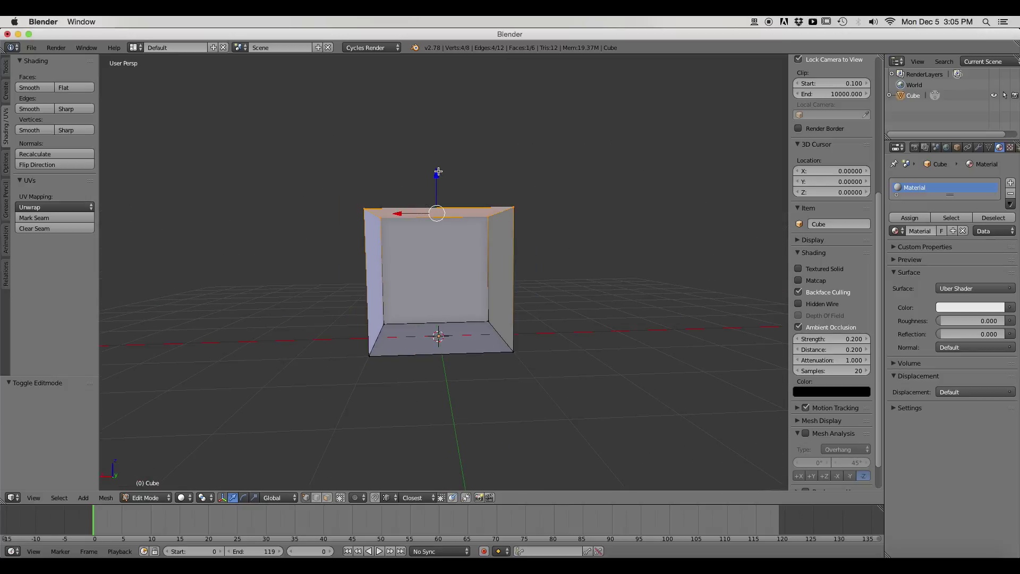
drag(438, 171, 438, 171)
text(3)
scroll(473, 237, down, 3)
shift+middle_drag(473, 237, 495, 280)
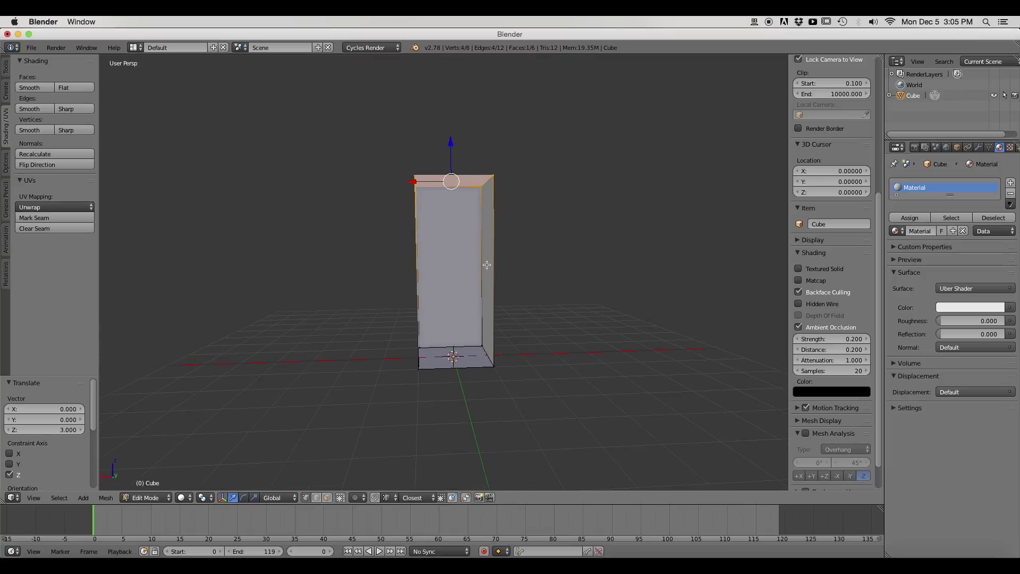
scroll(501, 242, up, 2)
middle_drag(501, 241, 469, 401)
scroll(478, 341, up, 2)
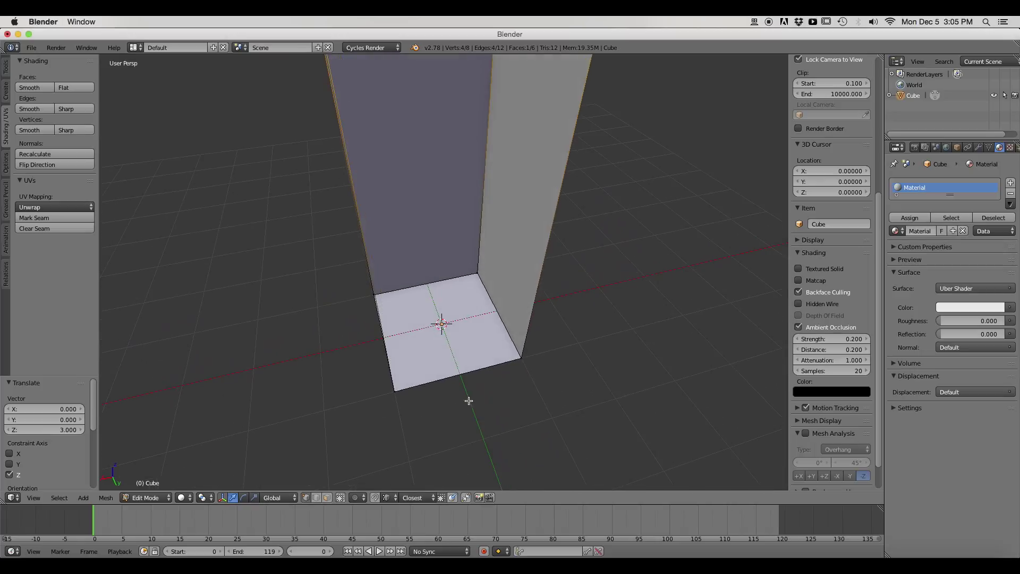
middle_drag(453, 366, 393, 290)
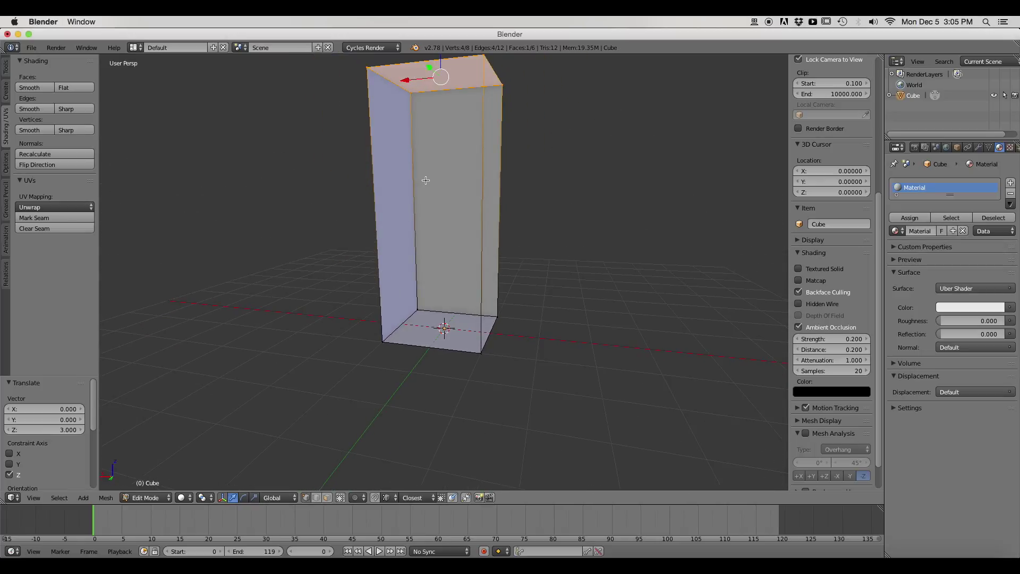
key(ctrl+z)
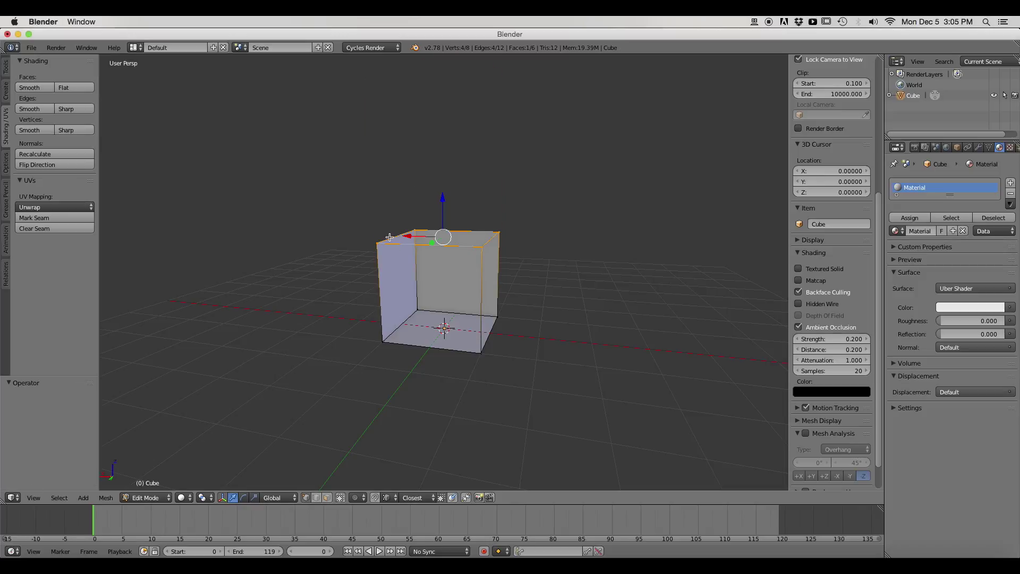
shift+middle_drag(404, 330, 417, 317)
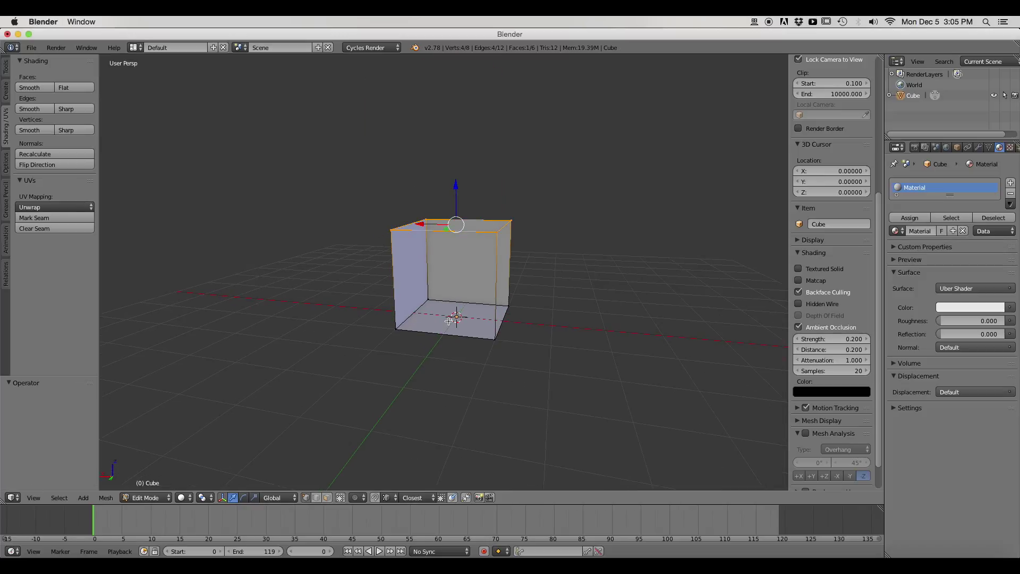
middle_drag(358, 330, 518, 371)
key(b)
drag(247, 184, 599, 446)
key(a)
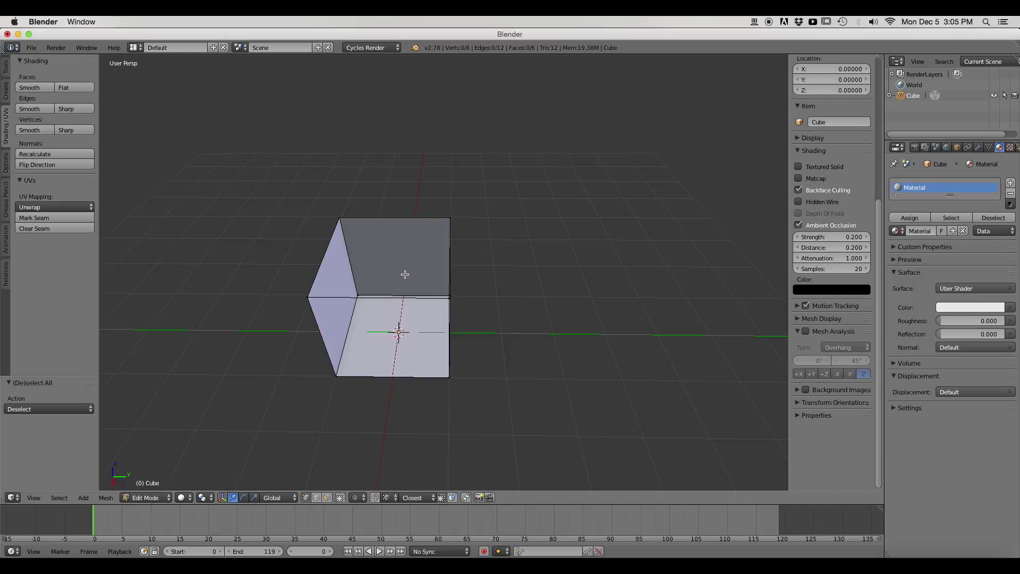
Step: Select the whole cube and scale it by 3 along X and Y only, locking the Z axis
middle_drag(406, 273, 421, 322)
key(b)
drag(257, 169, 575, 459)
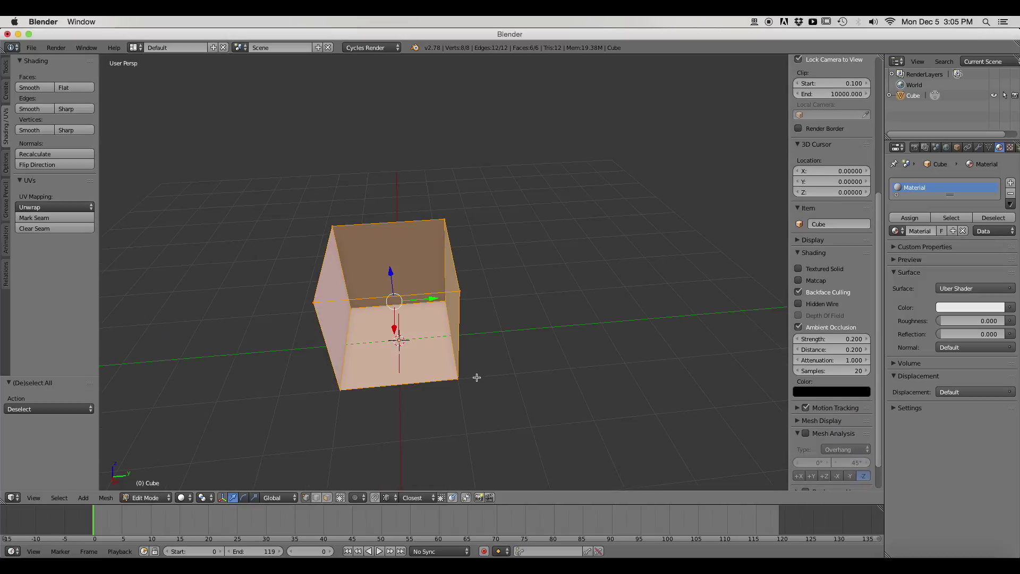
key(s)
key(x)
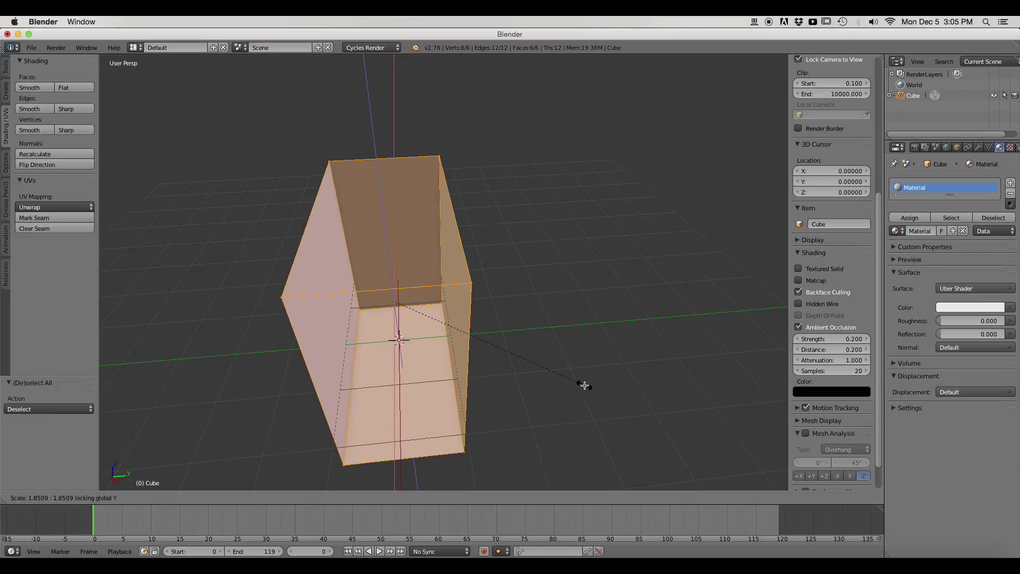
key(shift+y)
key(shift+z)
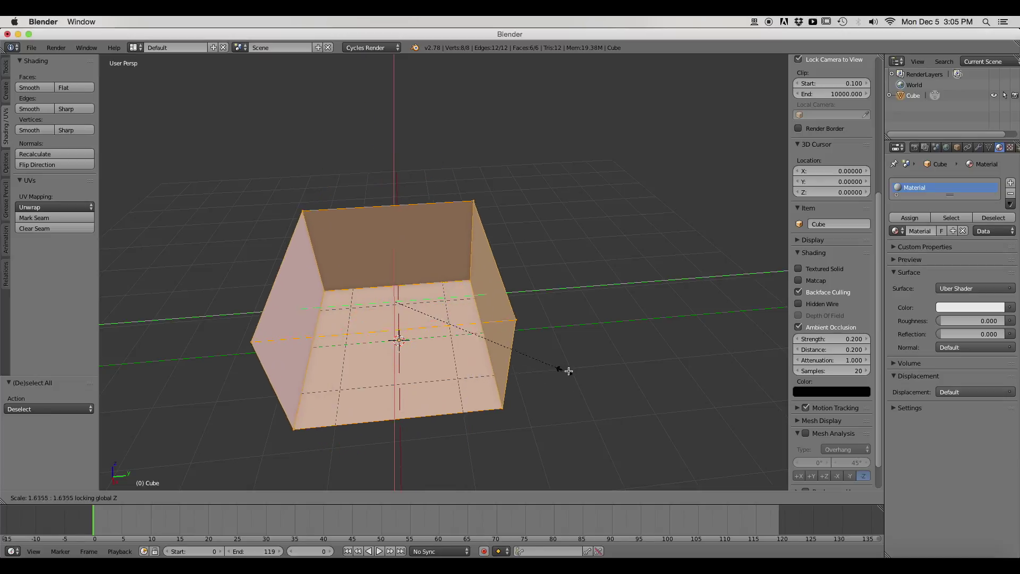
text(3)
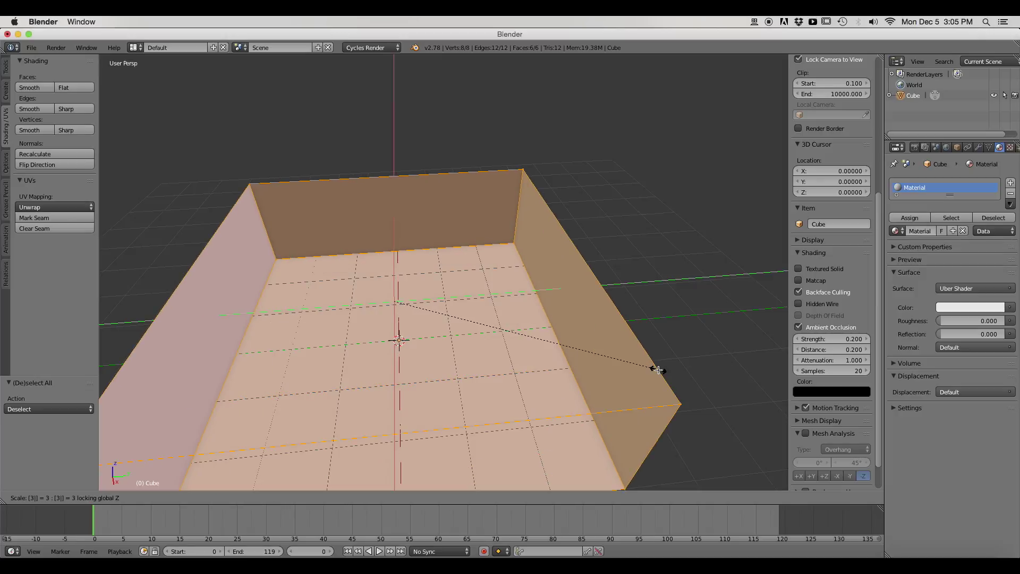
key(Return)
scroll(649, 368, down, 4)
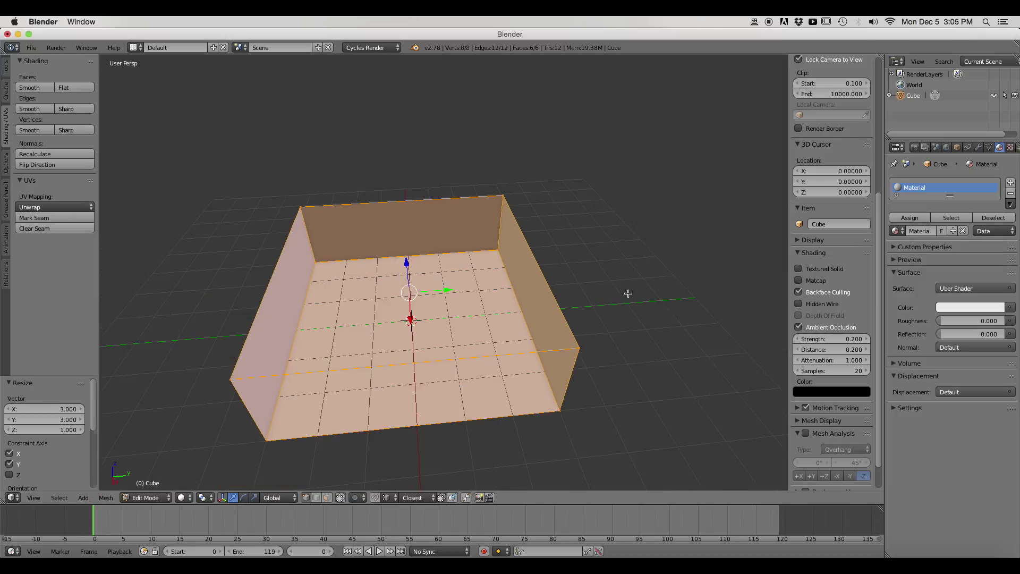
Step: Inspect the widened box's floor and walls from several angles with its geometry deselected
key(a)
middle_drag(628, 293, 699, 265)
scroll(552, 384, up, 3)
shift+middle_drag(492, 293, 435, 350)
scroll(592, 301, down, 4)
key(a)
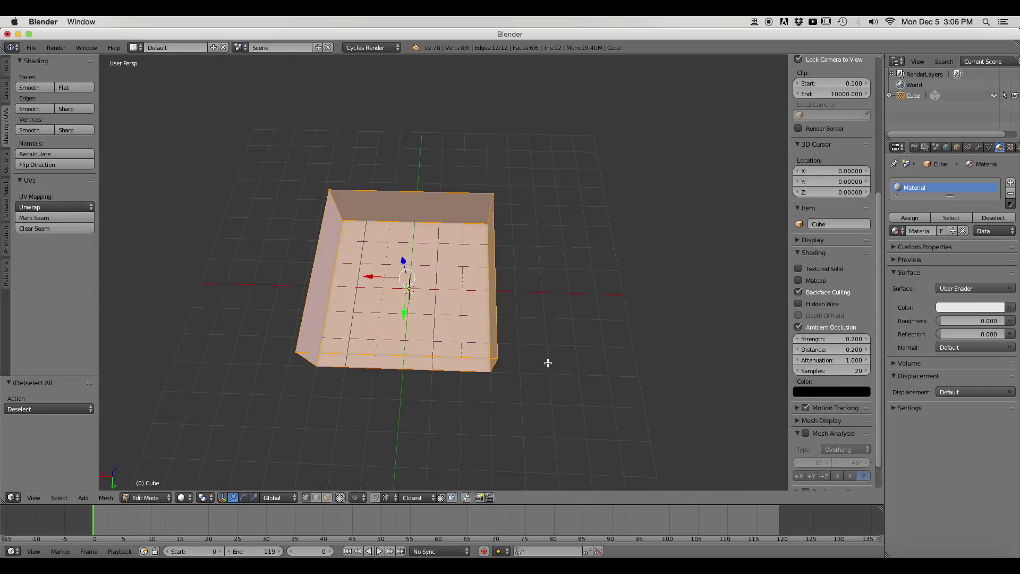
key(a)
Step: Add five evenly spaced loop cuts running parallel to the Y axis across the box
middle_drag(577, 277, 464, 296)
scroll(393, 325, up, 3)
middle_drag(393, 324, 461, 348)
scroll(461, 346, up, 2)
key(ctrl+r)
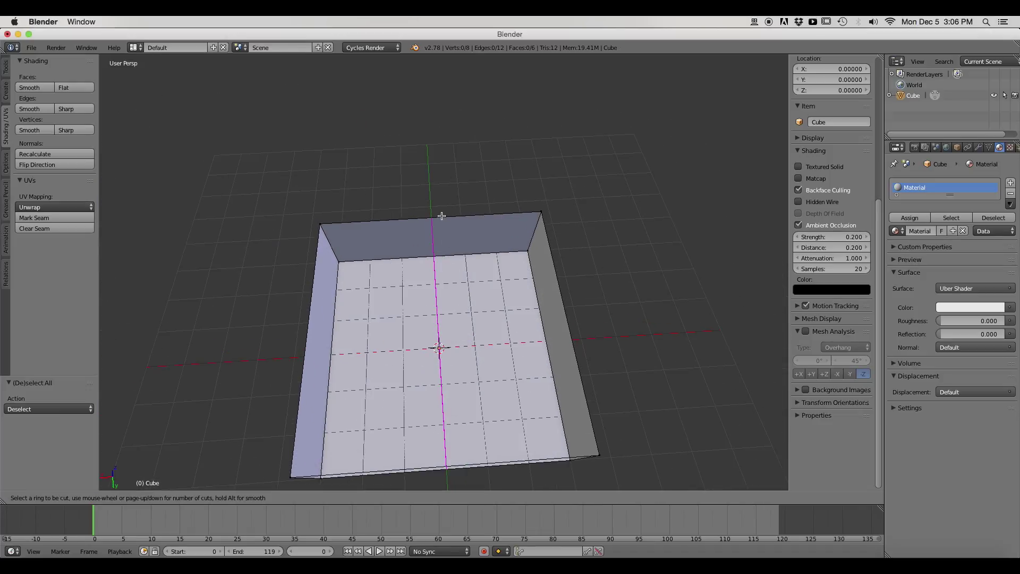
scroll(440, 222, up, 2)
scroll(440, 221, up, 2)
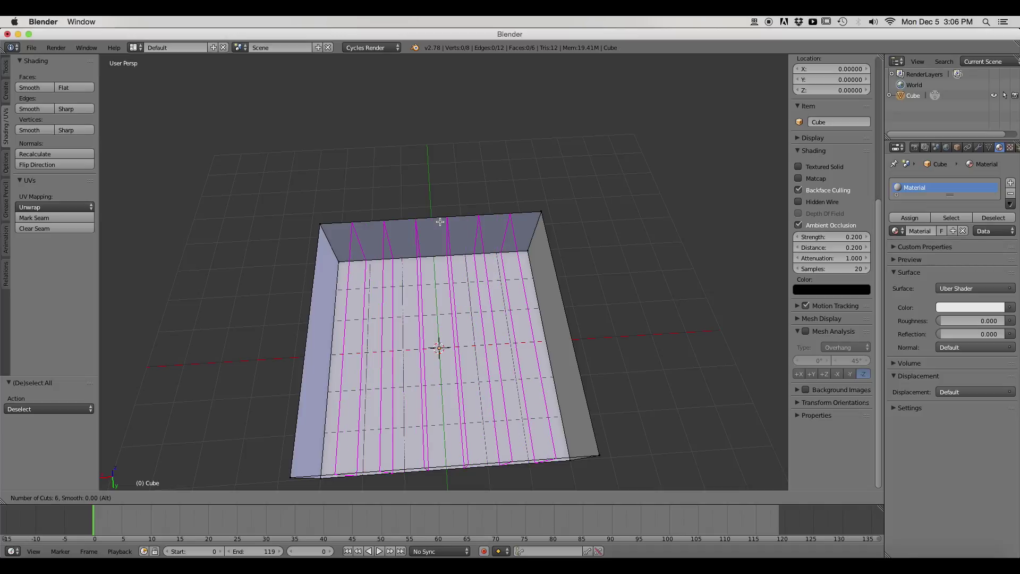
click(440, 222)
right_click(439, 221)
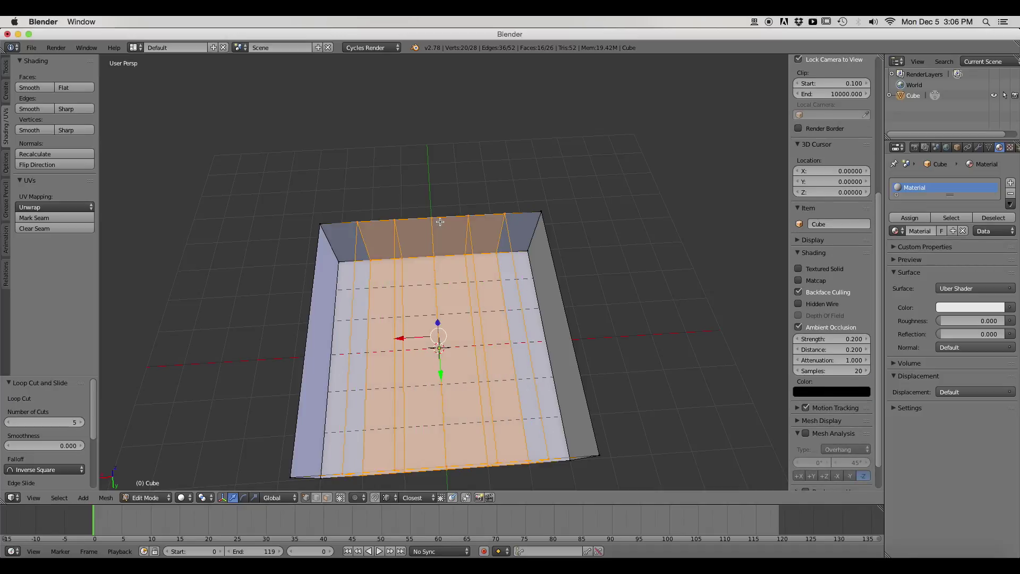
Step: Add five evenly spaced loop cuts running parallel to the X axis and deselect everything
key(ctrl+r)
key(5)
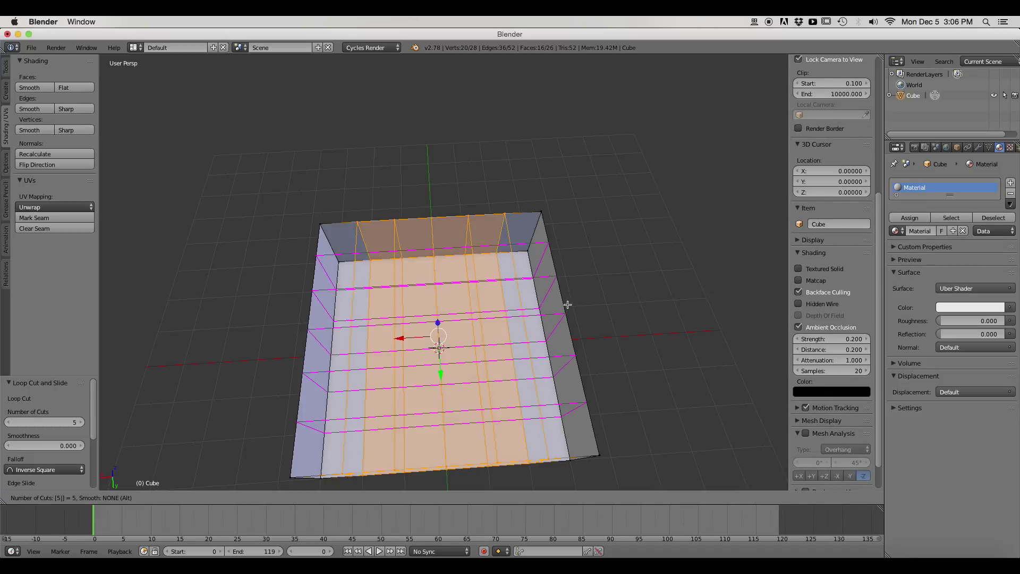
click(568, 304)
right_click(565, 303)
key(a)
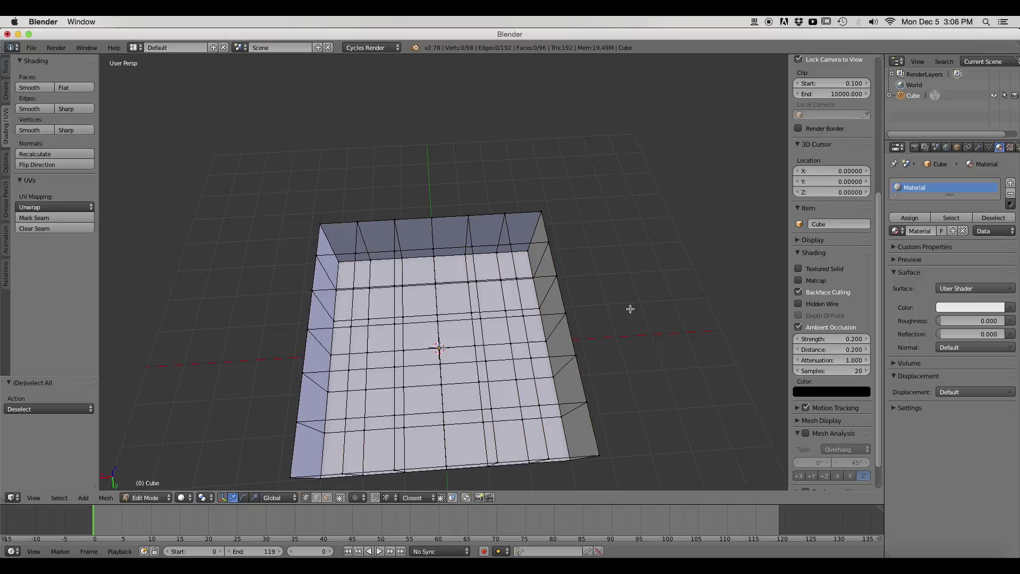
Step: Add one centred horizontal loop cut around the walls at mid-height and deselect everything
middle_drag(628, 356, 525, 293)
key(ctrl+r)
click(671, 261)
right_click(671, 261)
key(a)
scroll(651, 271, down, 3)
scroll(526, 292, up, 1)
scroll(525, 292, up, 2)
Step: Try extruding all the ceiling faces in place, and undo the extrusion
key(c)
middle_drag(532, 299, 465, 297)
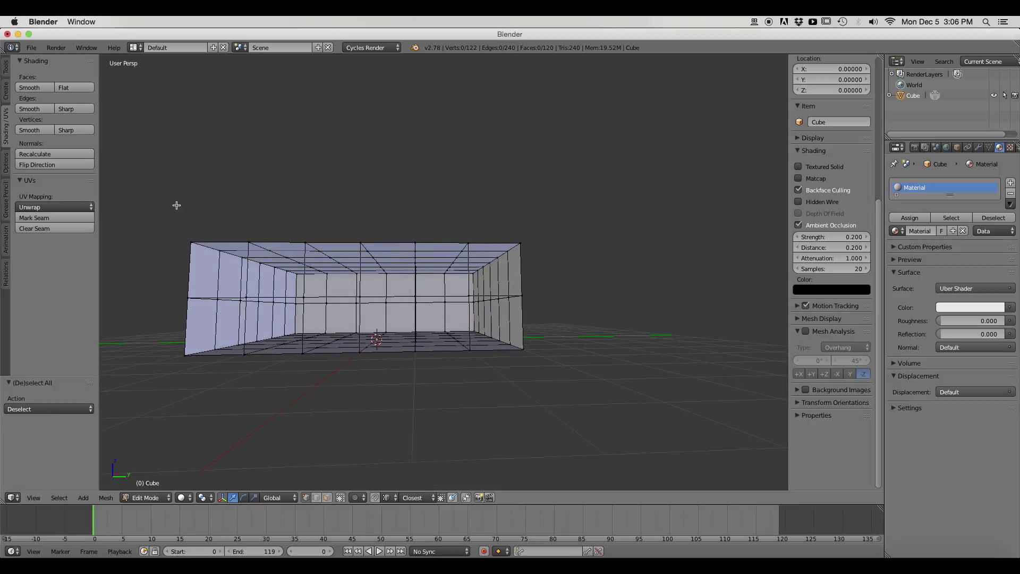
drag(164, 201, 563, 284)
key(e)
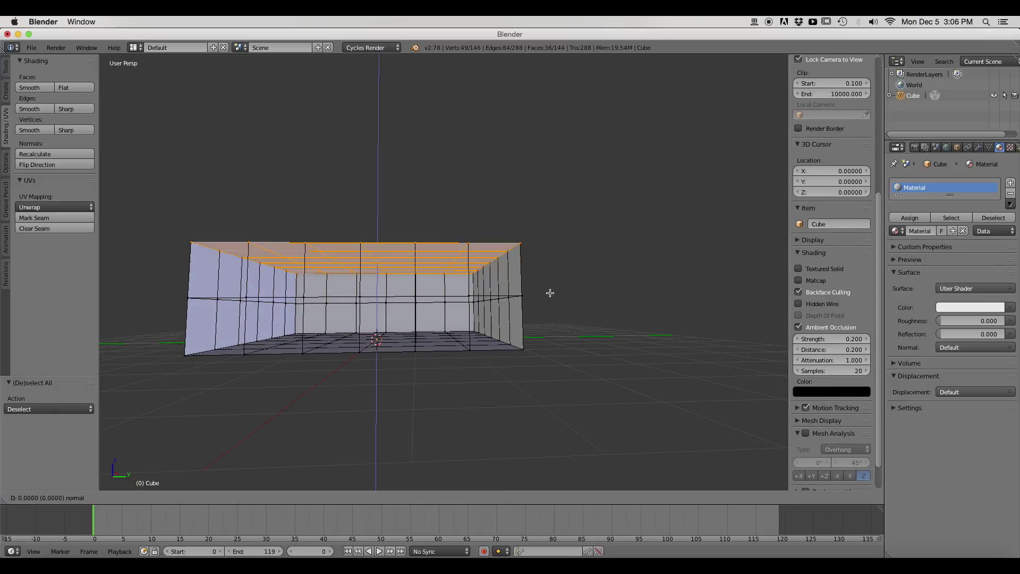
key(Return)
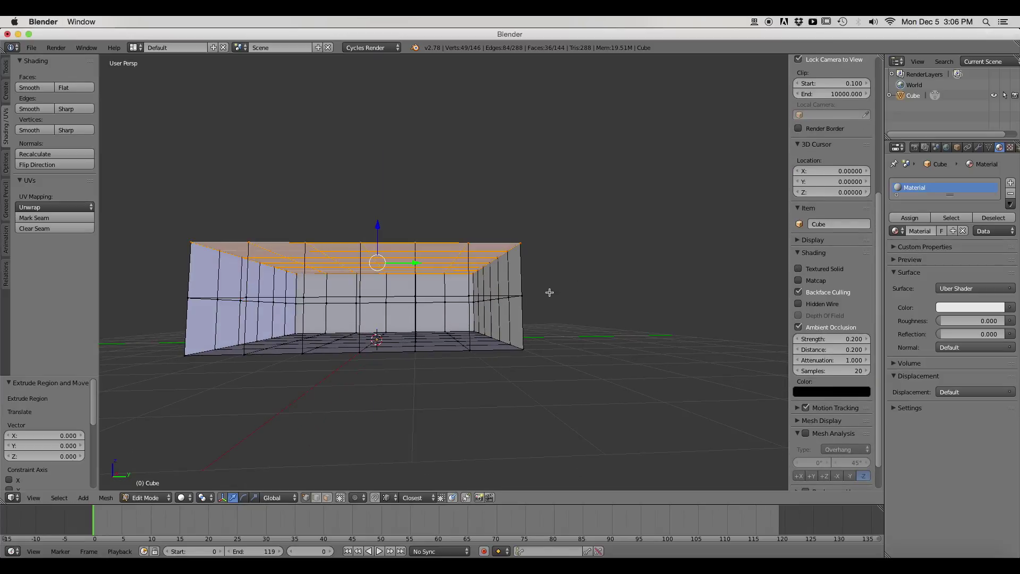
key(a)
middle_drag(575, 262, 504, 282)
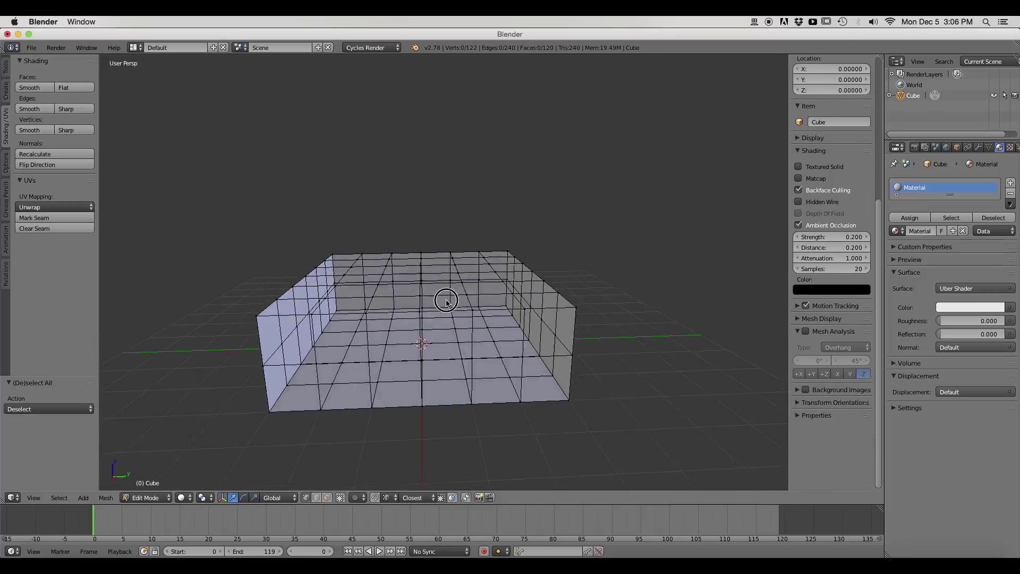
Step: Switch to face selection and select a row of four ceiling faces along the outer edge
middle_drag(466, 332, 575, 353)
shift+middle_drag(382, 333, 404, 281)
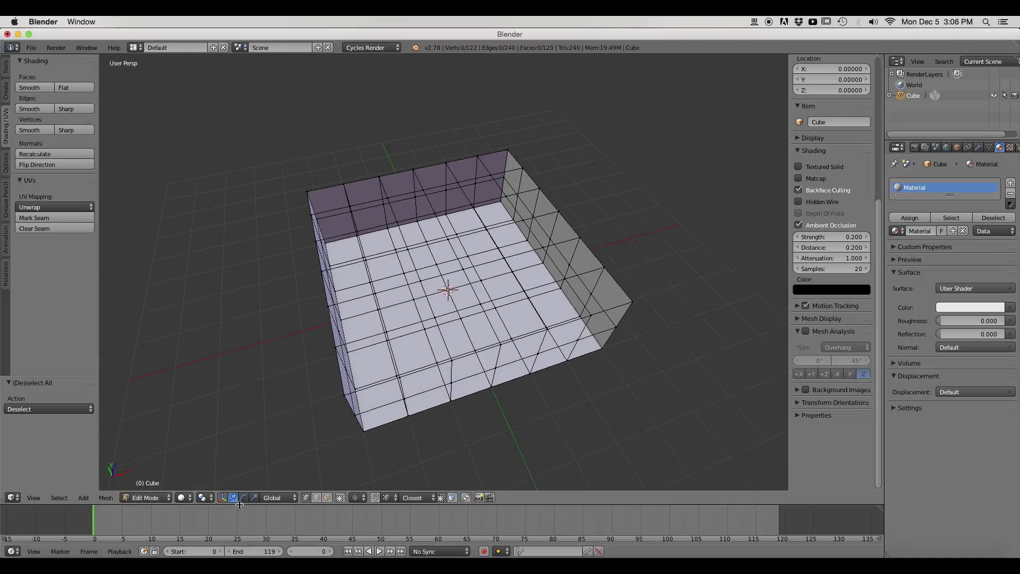
click(326, 497)
middle_drag(371, 372, 261, 220)
right_click(259, 218)
shift+right_click(311, 177)
shift+right_click(340, 168)
shift+right_click(399, 140)
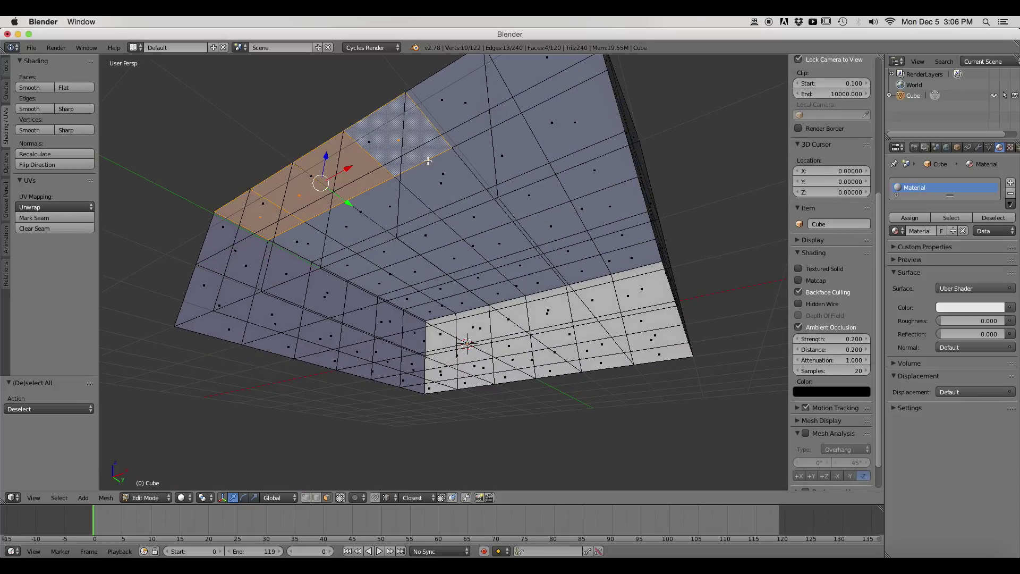
Step: Extend the ceiling selection to a four-by-four block of faces, keeping backface culling enabled
shift+right_click(439, 175)
shift+right_click(473, 218)
shift+right_click(443, 185)
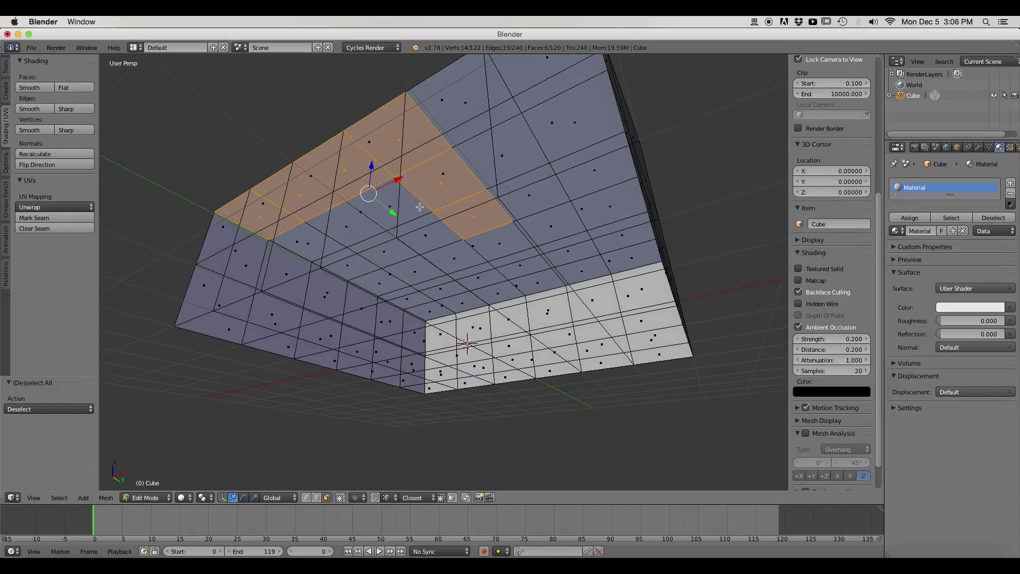
shift+right_click(337, 228)
shift+right_click(308, 243)
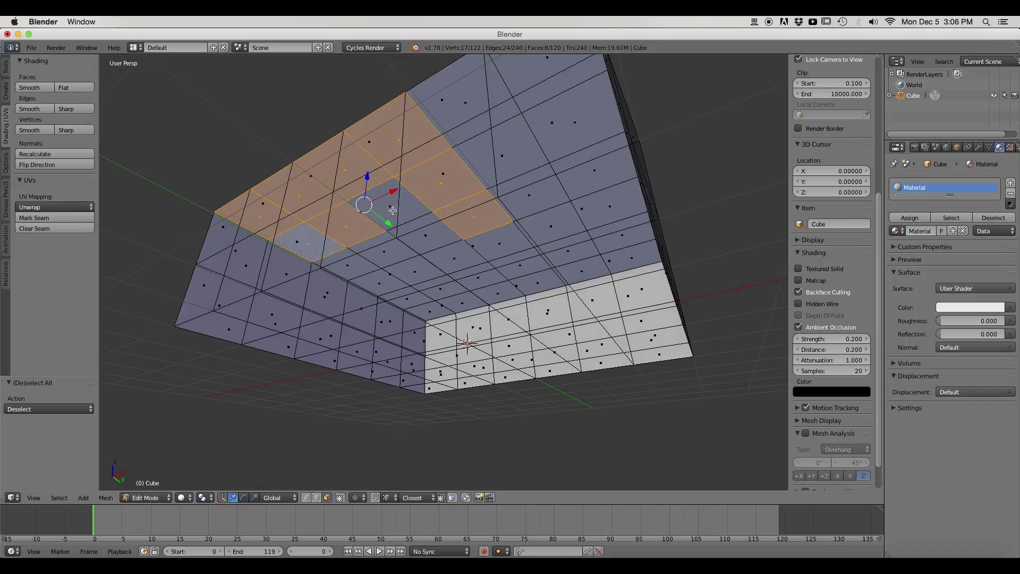
mouse_move(392, 210)
mouse_down()
mouse_move(453, 257)
mouse_move(430, 265)
mouse_up()
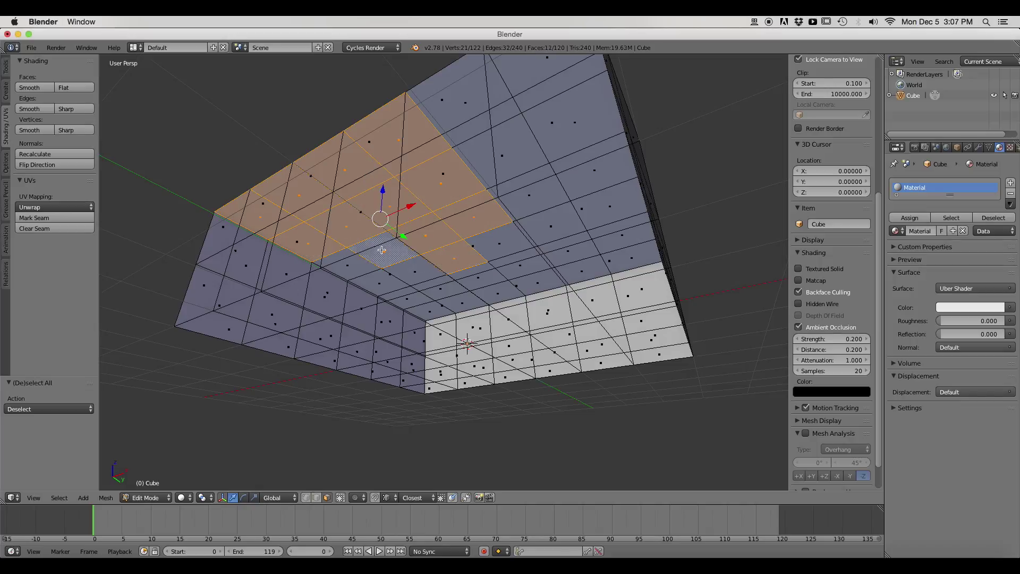
shift+right_click(489, 250)
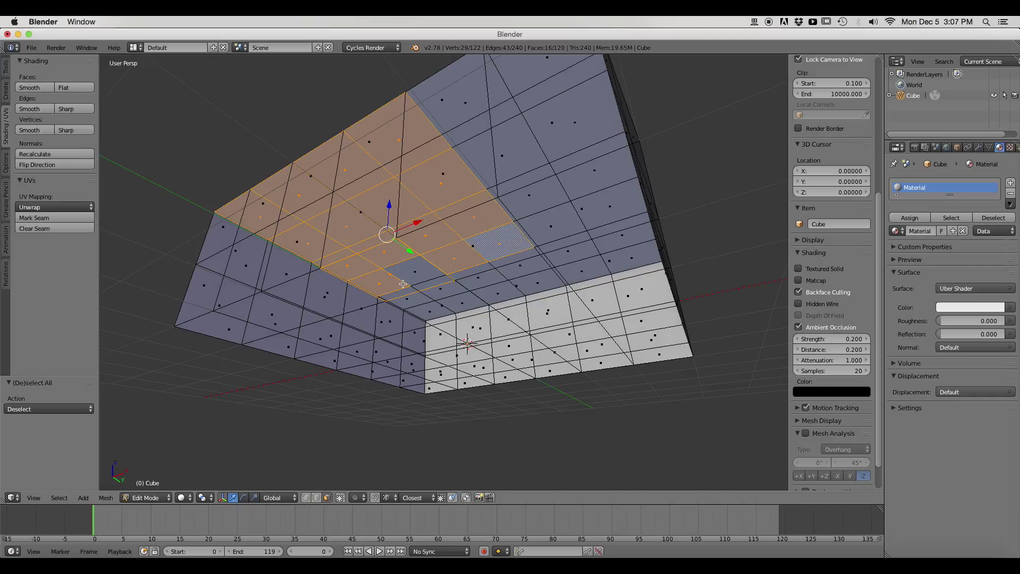
click(339, 498)
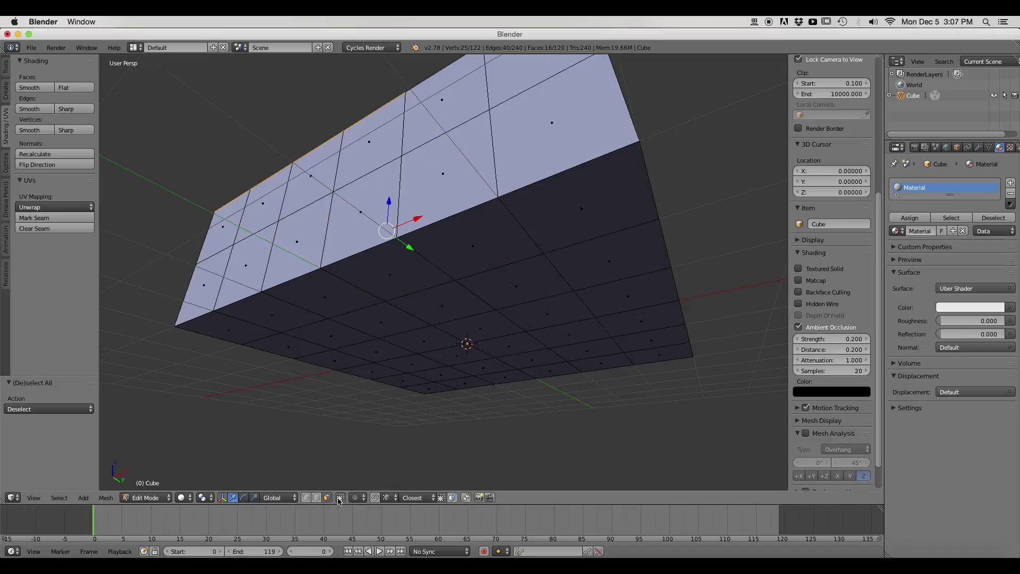
click(798, 292)
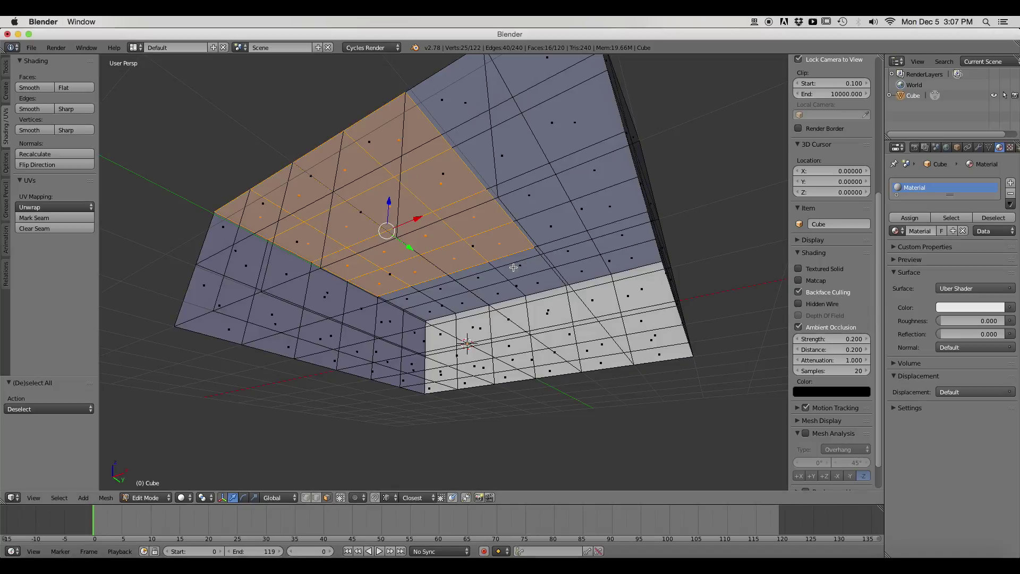
Step: Extend the ceiling selection to a four-by-six strip of faces reaching the opposite wall
middle_drag(513, 267, 524, 203)
scroll(540, 292, down, 3)
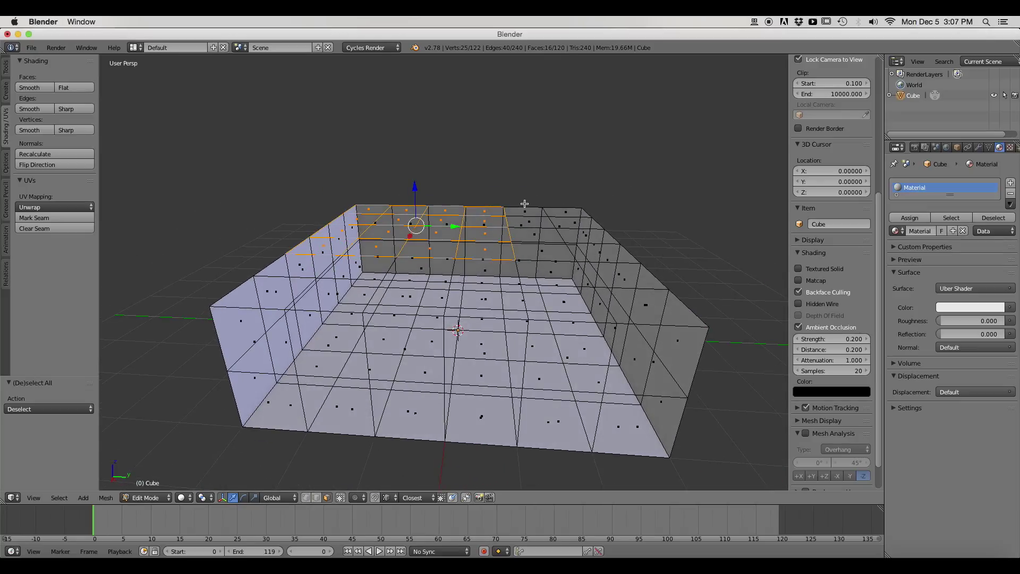
shift+right_click(567, 213)
key(KP_3)
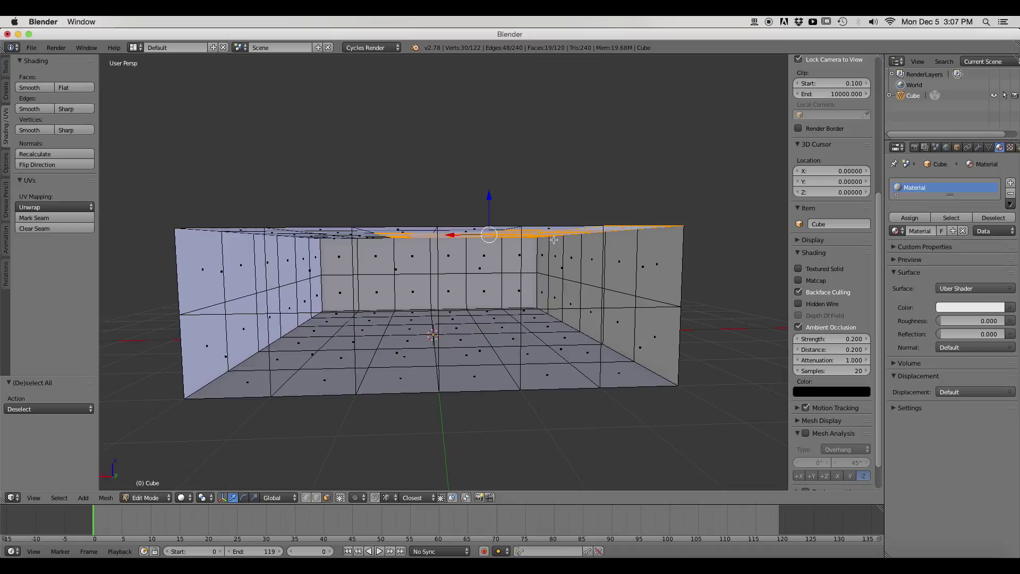
key(KP_5)
key(ctrl+KP_1)
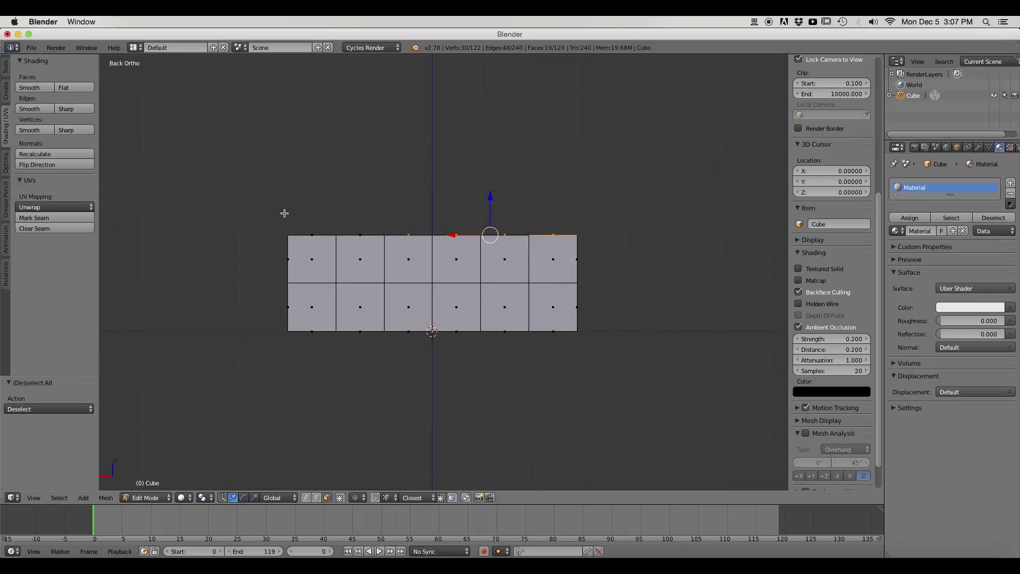
drag(608, 246, 609, 247)
Step: Extrude the selected ceiling strip by -1 along its normal to raise it, and deselect everything
middle_drag(609, 247, 637, 274)
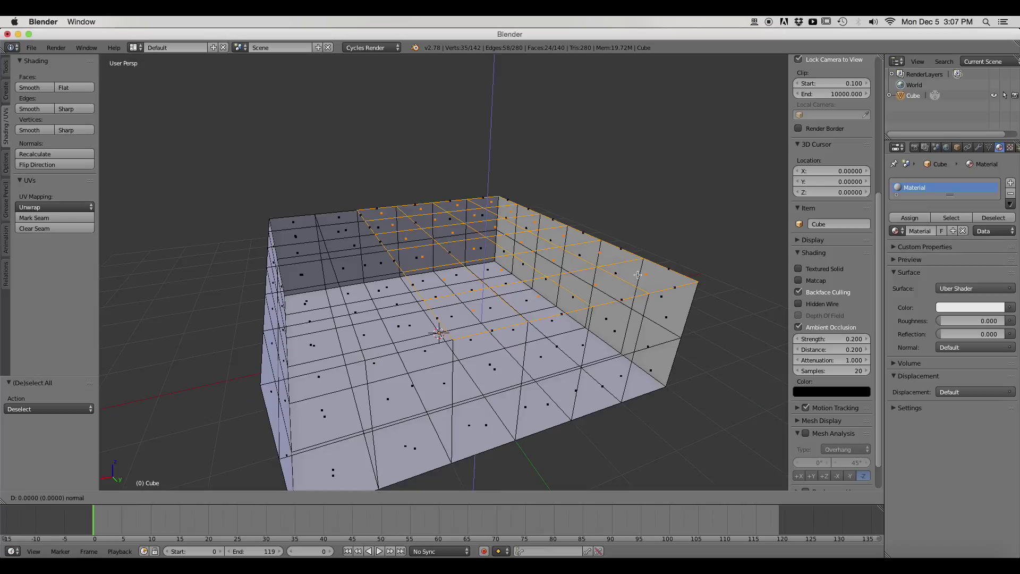
text(e-1)
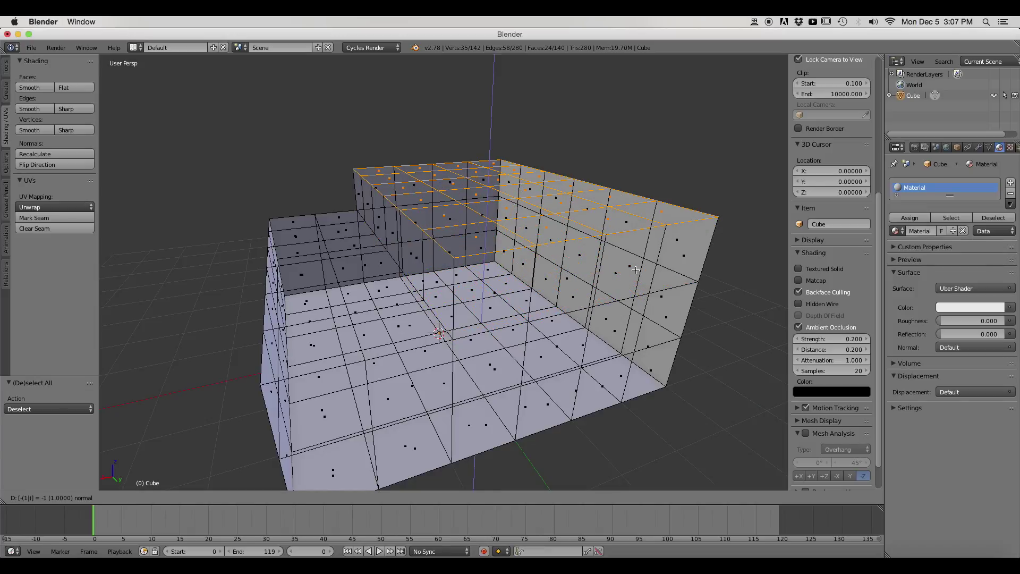
key(Return)
middle_drag(576, 247, 595, 289)
key(a)
scroll(501, 295, up, 5)
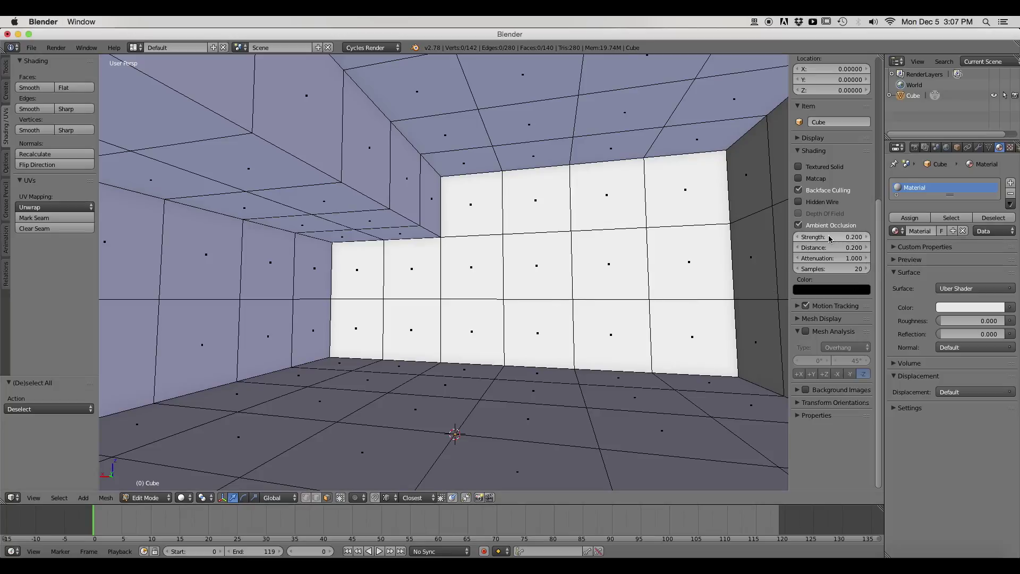
Step: Try viewport ambient occlusion strengths of 1.7 and 1
drag(830, 238, 903, 238)
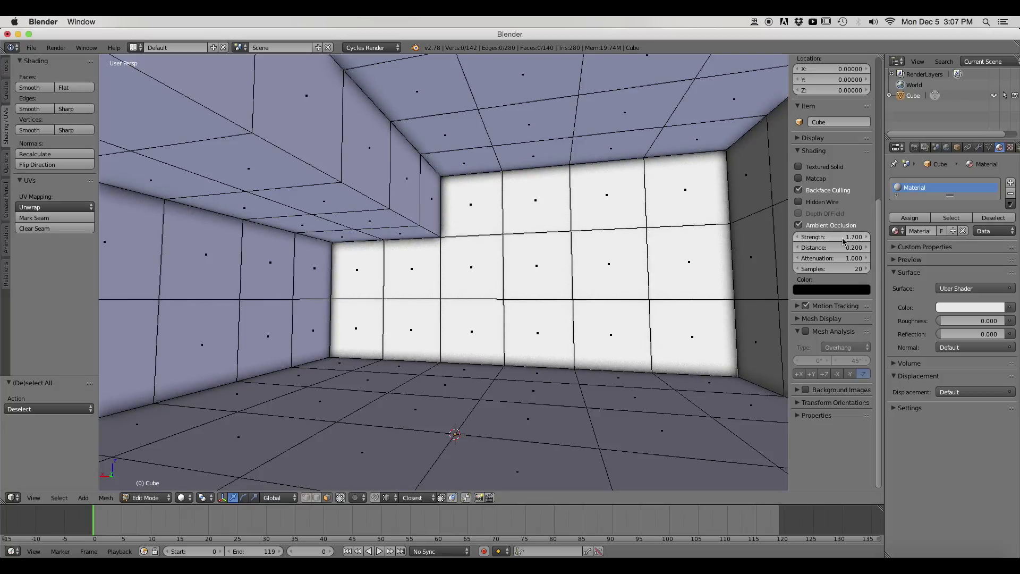
text(1.7)
key(Return)
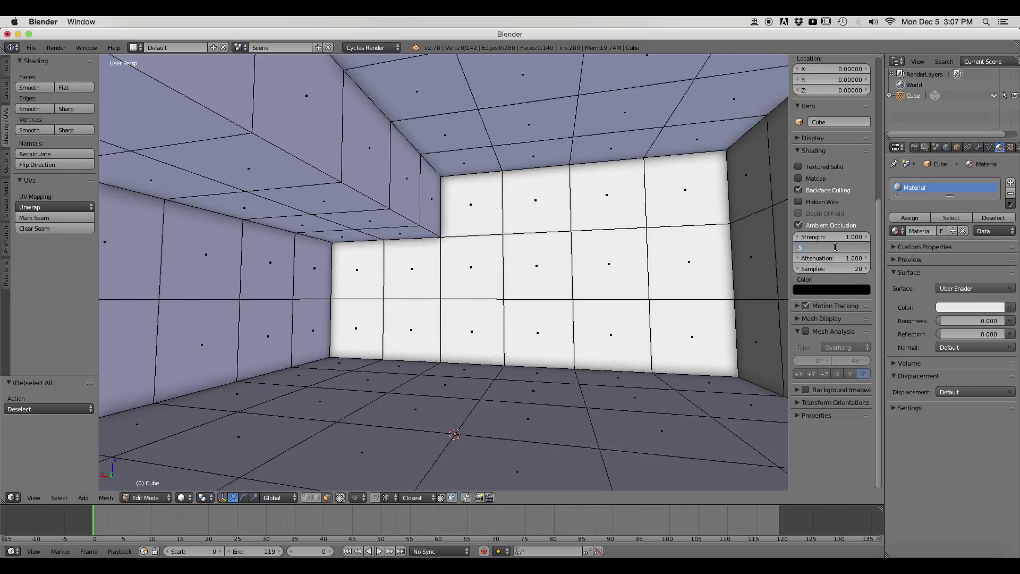
Step: Try an ambient occlusion distance of 0.5 and settle on 0.1
click(835, 247)
text(.5)
key(Return)
key(Return)
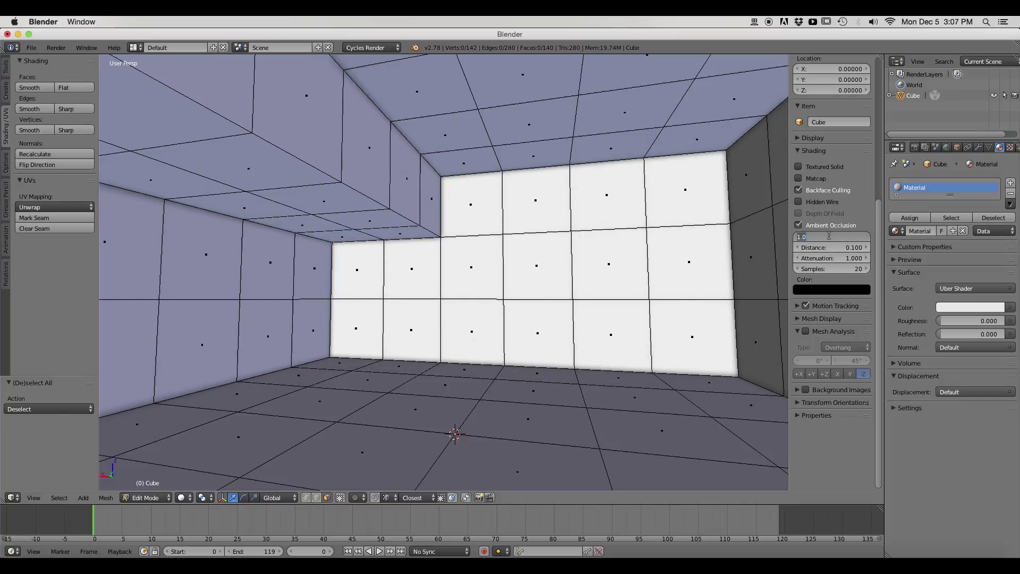
Step: Try an ambient occlusion strength of 5 and settle on 2
text(5)
key(Return)
text(2)
key(Return)
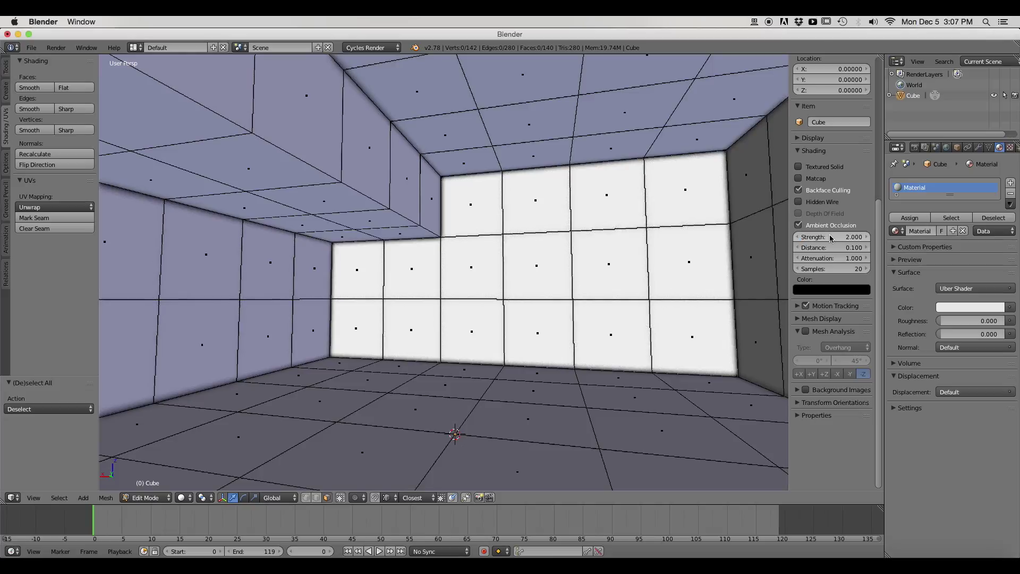
Step: Set the viewport ambient occlusion strength to 1.2 and preview the room's shading in Object Mode before resuming mesh editing
key(Return)
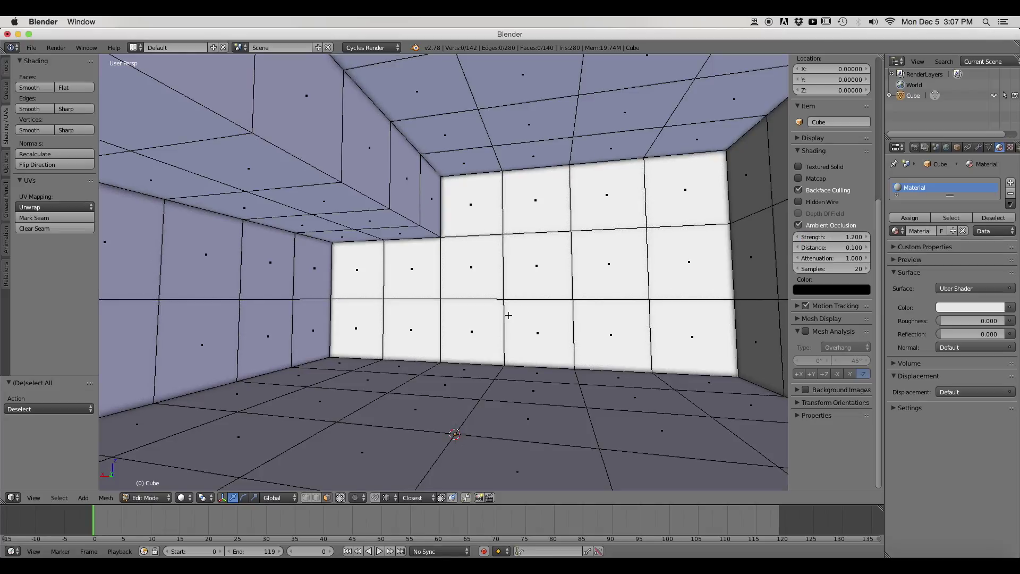
middle_drag(505, 314, 332, 342)
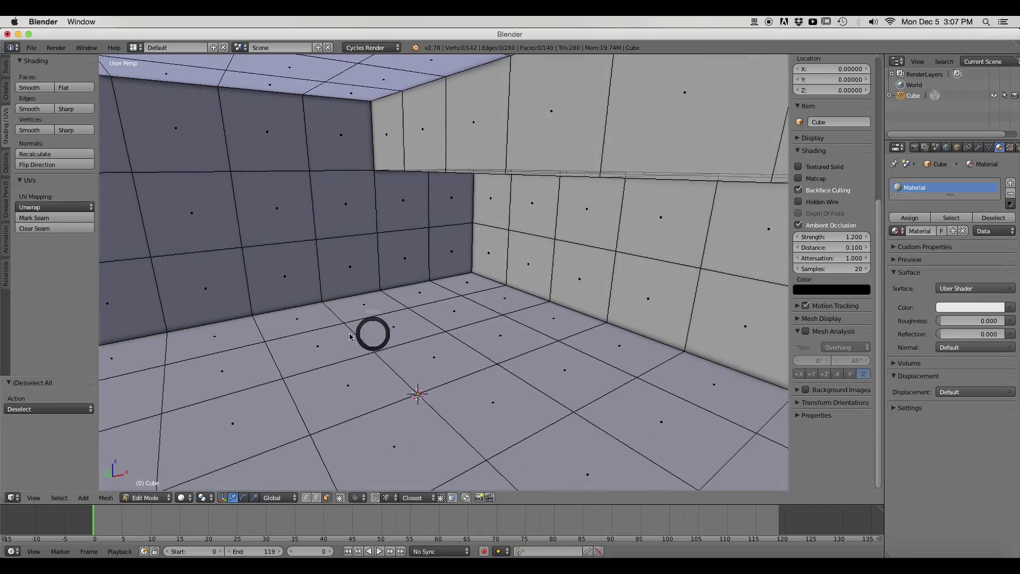
key(Tab)
middle_drag(408, 312, 374, 309)
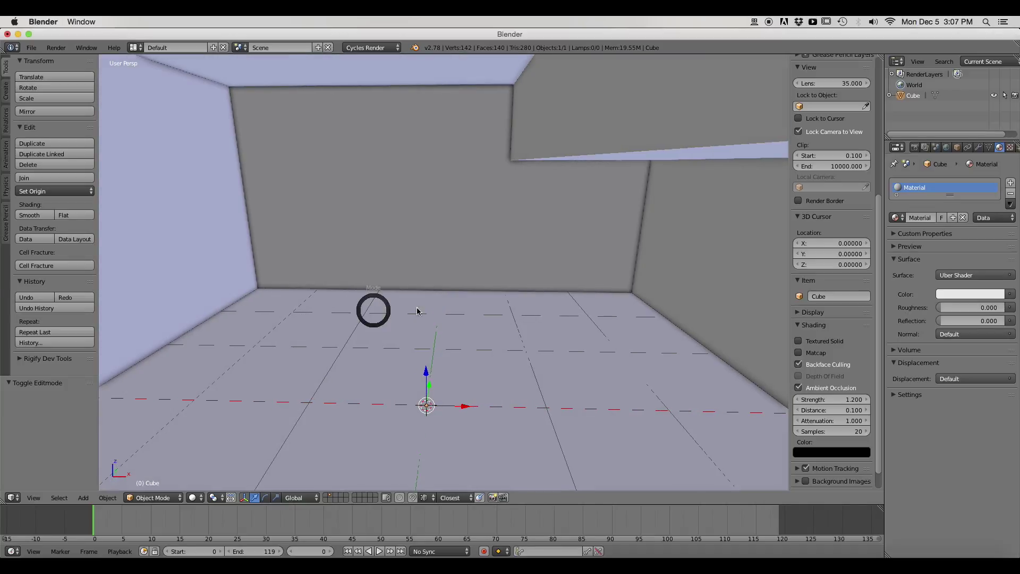
key(Tab)
Step: Select a two-by-two block of faces on the room's +X wall and extrude them
middle_drag(472, 326, 553, 333)
scroll(570, 304, down, 5)
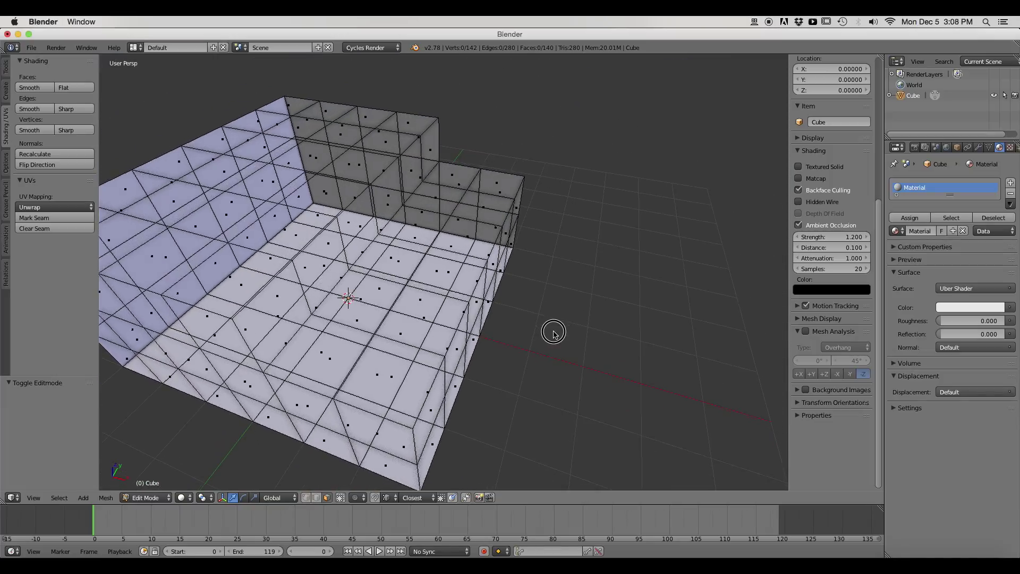
middle_drag(470, 187, 502, 241)
click(463, 237)
shift+click(421, 232)
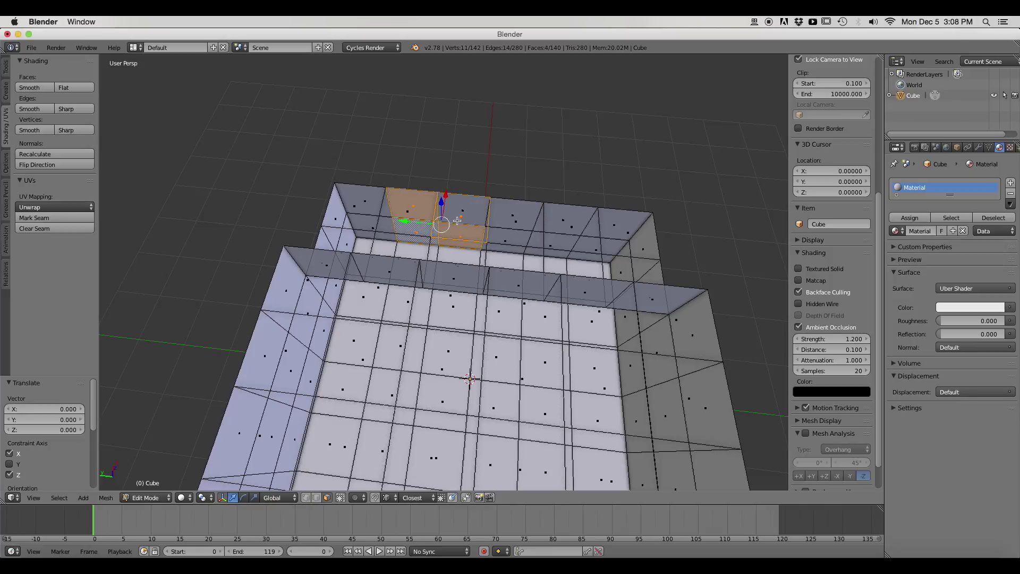
middle_drag(595, 252, 463, 218)
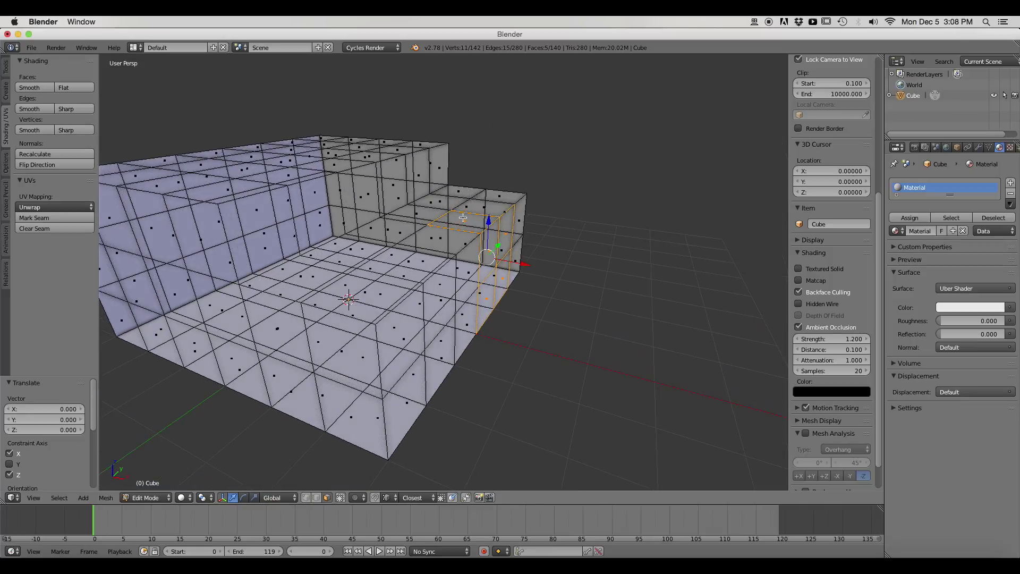
middle_drag(579, 247, 530, 235)
key(e)
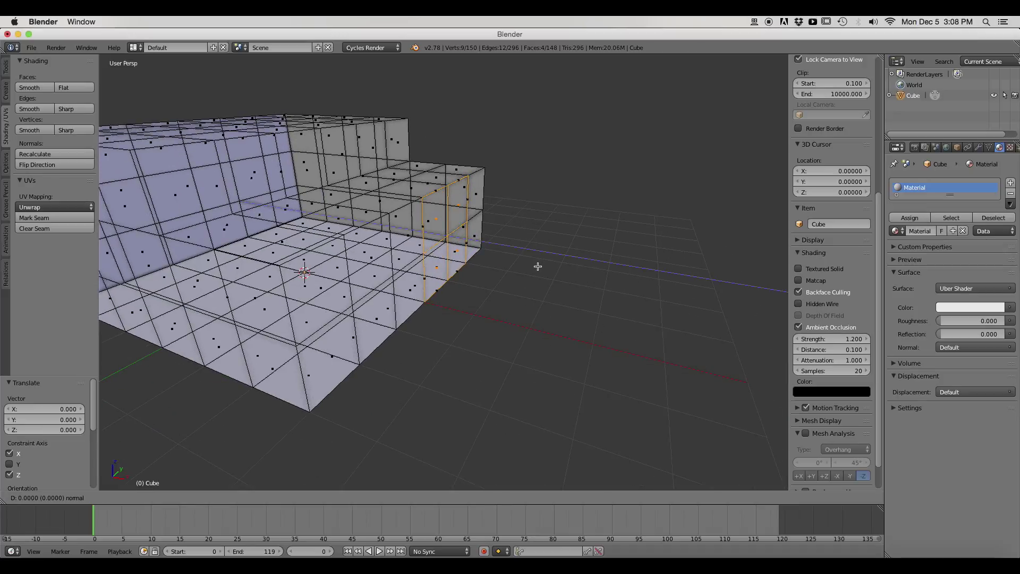
Step: Try moving the extruded wall faces about 2.9 units outward along X, and undo the move
drag(627, 270, 643, 271)
scroll(632, 272, down, 1)
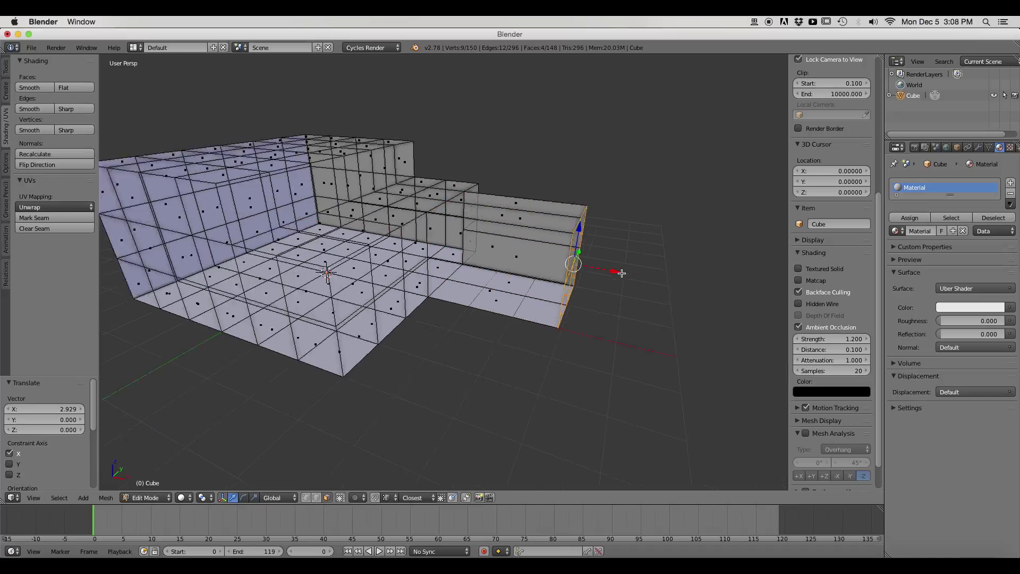
middle_drag(621, 273, 584, 308)
key(ctrl+z)
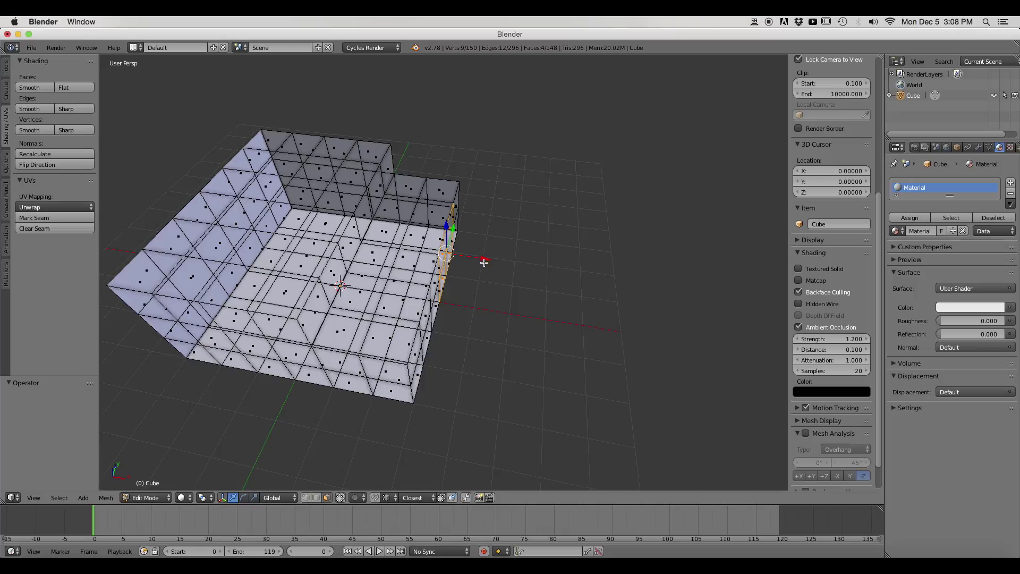
Step: Move the extruded faces 3 units along X to form a corridor, divide it with two loop cuts, and deselect everything
key(e)
key(Return)
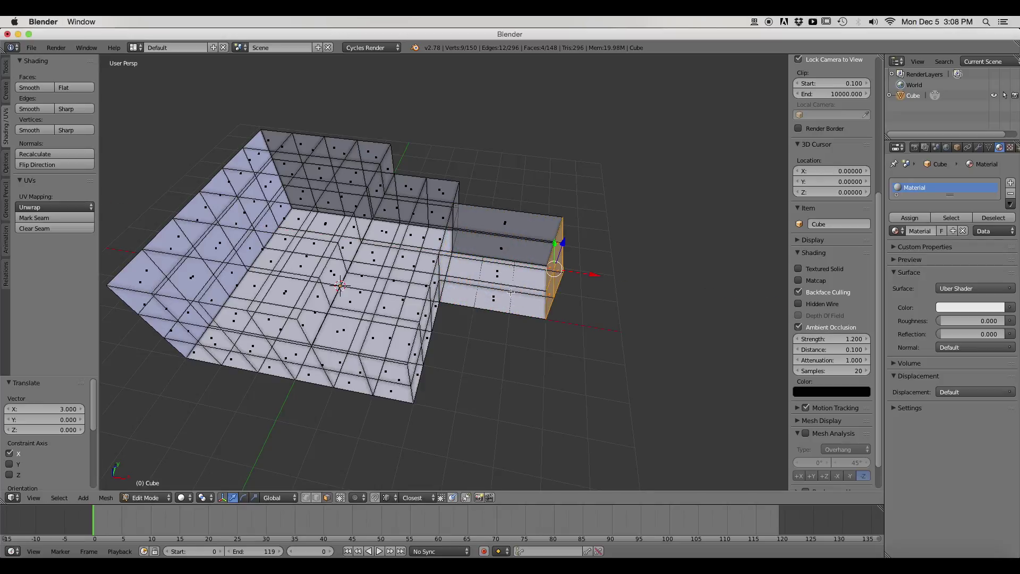
key(ctrl+r)
click(505, 242)
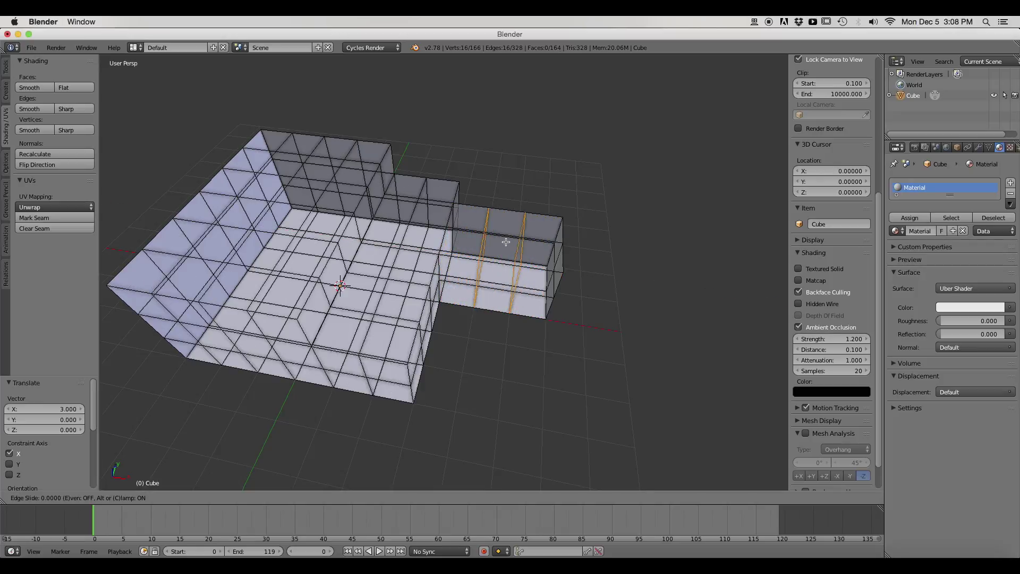
click(505, 242)
key(a)
Step: Add one loop cut around the room beside the raised ceiling's lower edge, slid by -0.5
scroll(585, 265, up, 3)
scroll(580, 335, up, 4)
middle_drag(581, 336, 530, 302)
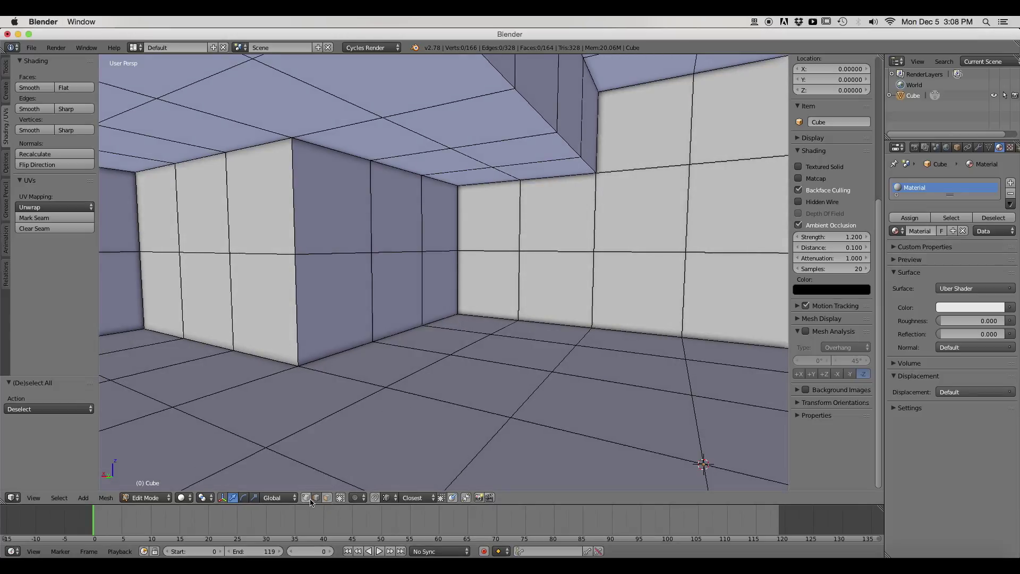
key(ctrl+r)
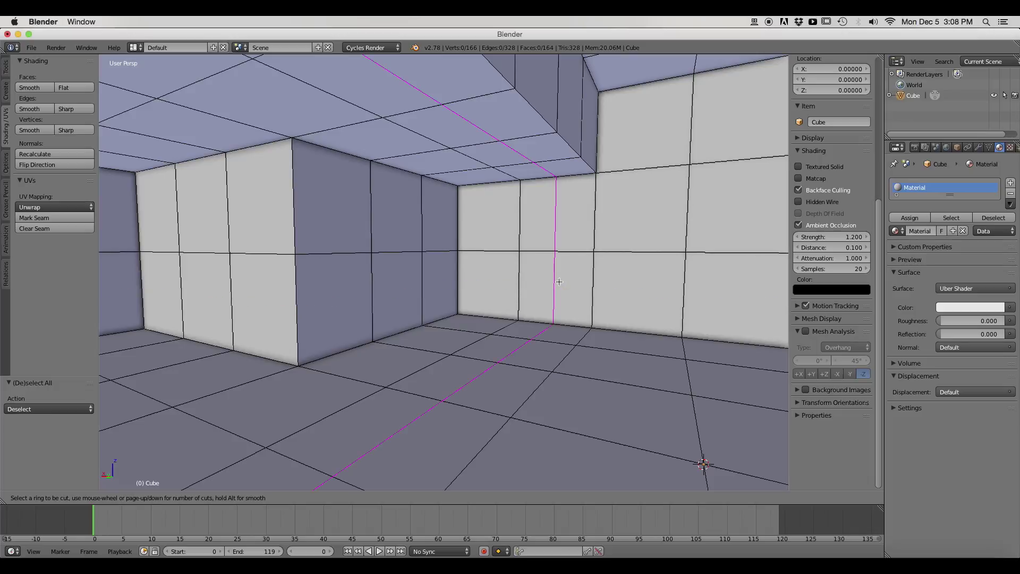
click(558, 290)
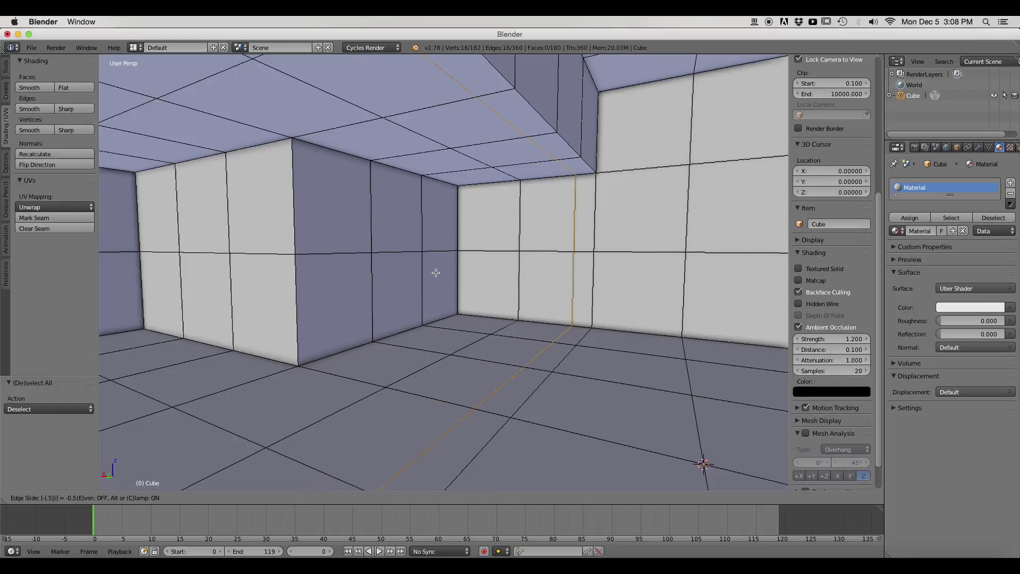
key(Return)
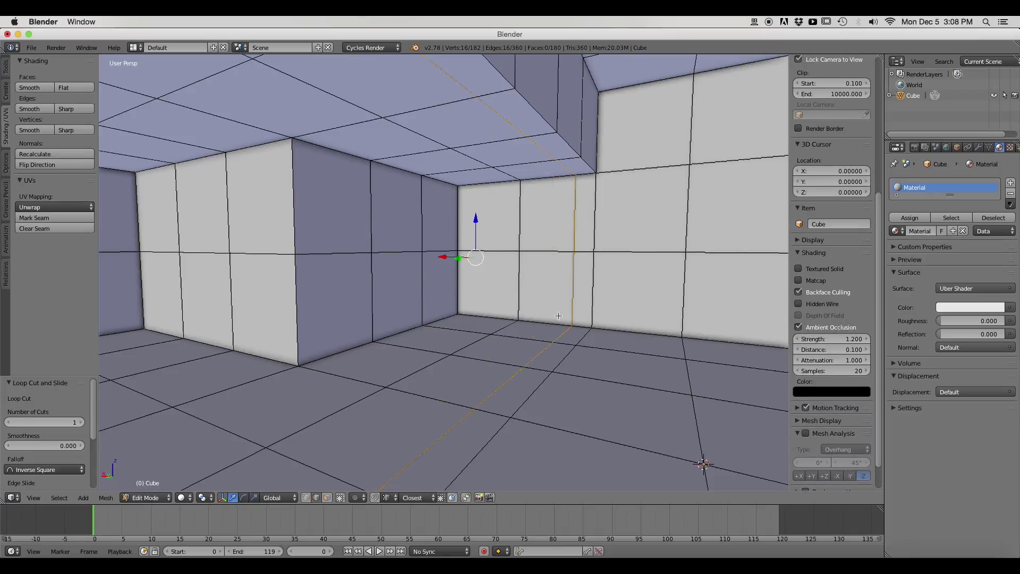
middle_drag(558, 316, 582, 352)
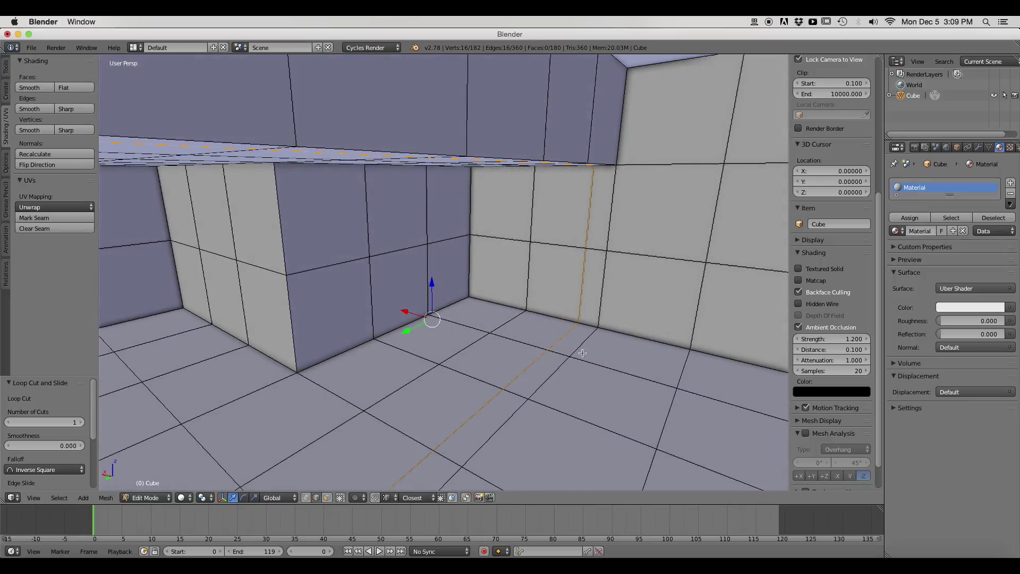
Step: Extrude four faces of the narrow ceiling strip, leaving a gap before the corridor, and lower them about 0.45 along Z
click(327, 497)
middle_drag(490, 417, 515, 346)
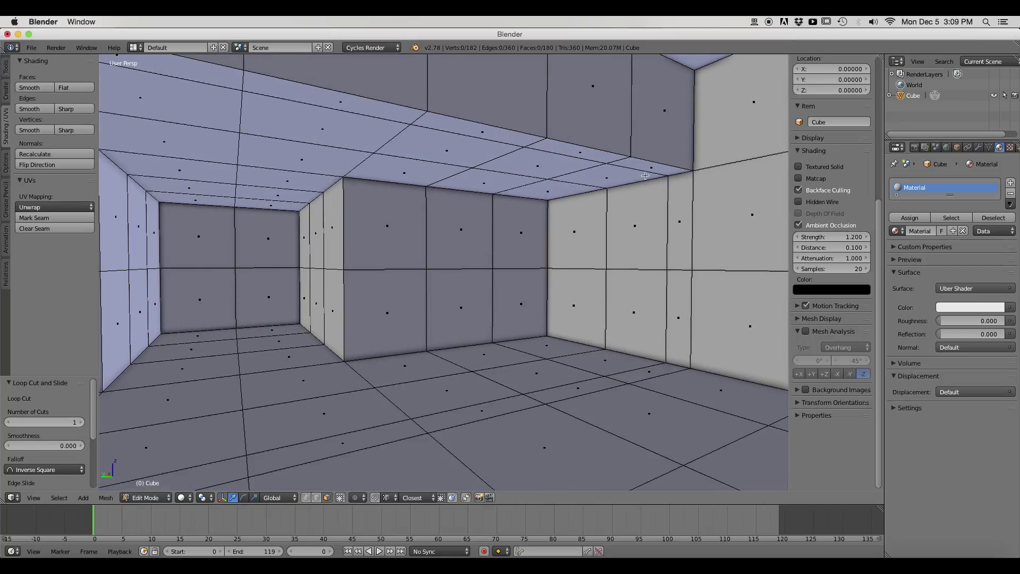
right_click(645, 174)
middle_drag(630, 199, 587, 223)
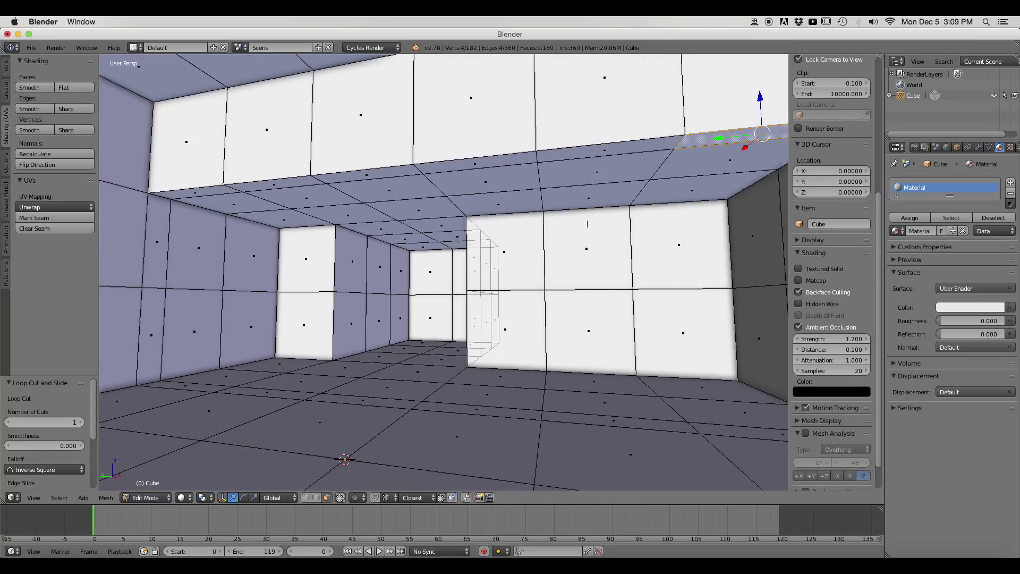
shift+right_click(595, 159)
shift+right_click(473, 165)
shift+right_click(362, 177)
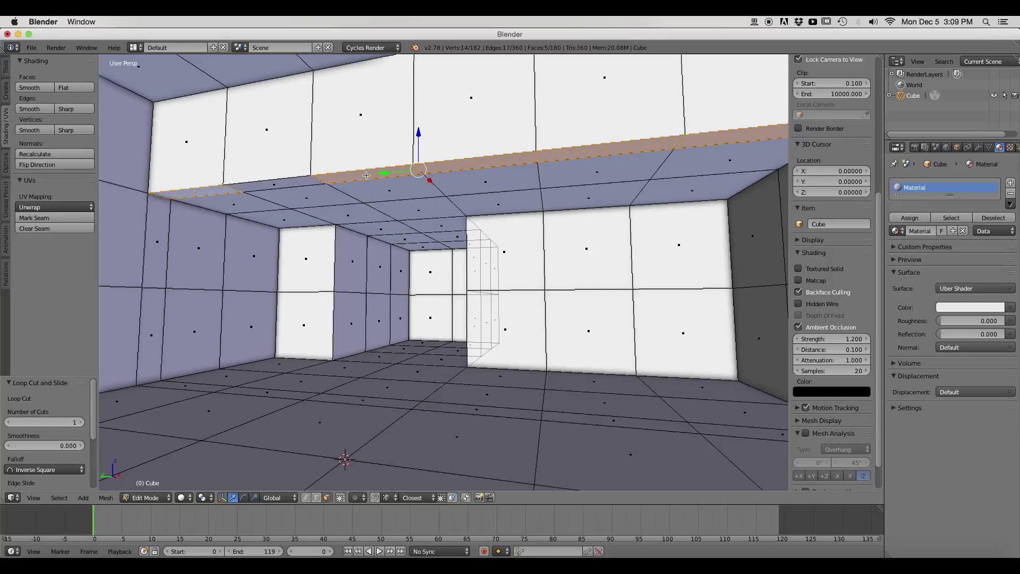
middle_drag(410, 303, 444, 308)
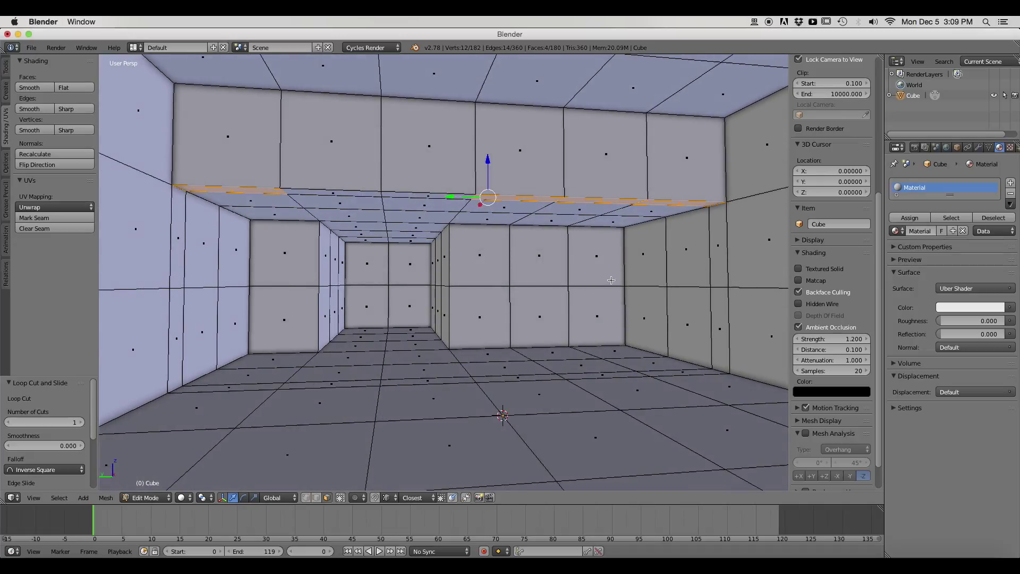
key(e)
right_click(576, 219)
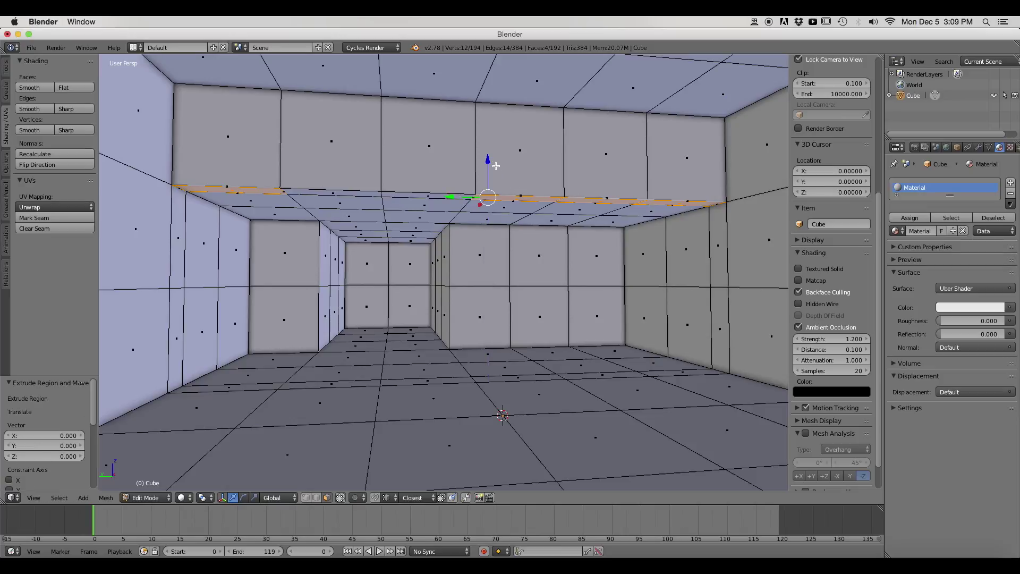
drag(491, 162, 488, 202)
Step: Bridge the beam's underside face next to the corridor gap to the matching narrow floor face, forming a pillar
middle_drag(649, 314, 601, 302)
right_click(549, 191)
middle_drag(582, 263, 504, 408)
shift+right_click(547, 439)
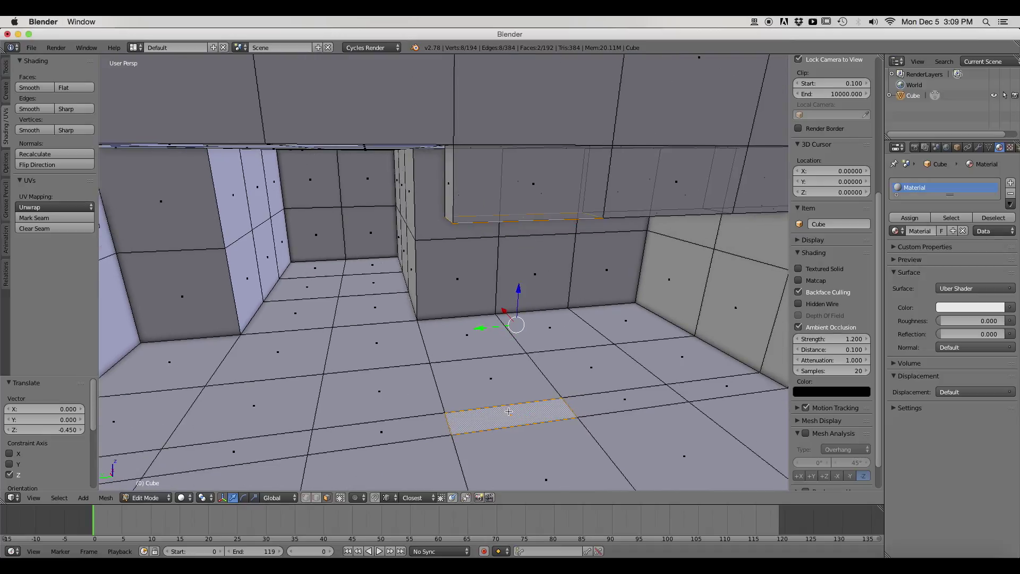
key(ctrl+e)
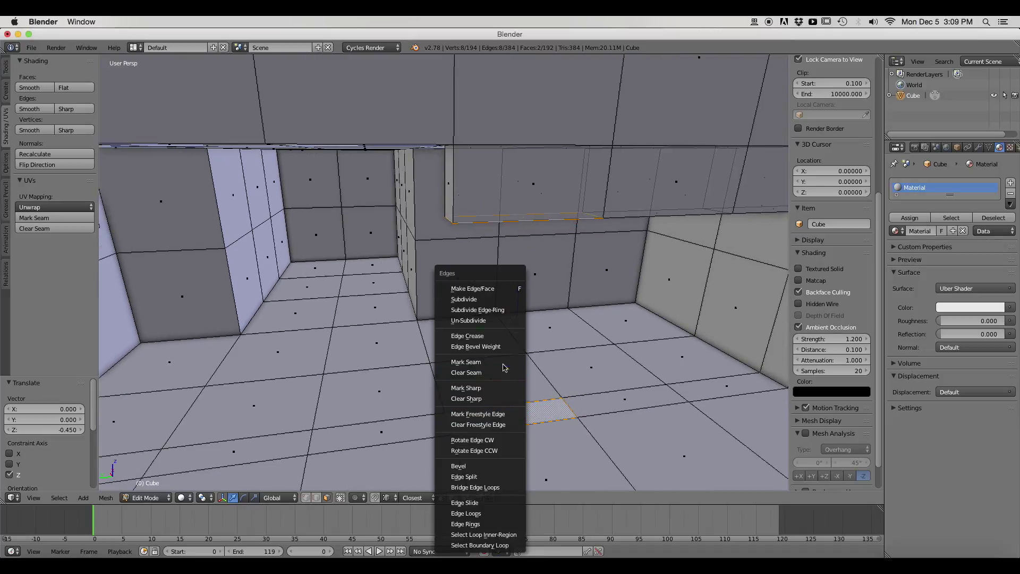
click(481, 487)
mouse_move(620, 385)
middle_down()
mouse_move(572, 360)
mouse_move(621, 376)
middle_up()
Step: Bridge the short beam's underside to the floor face below it as a second pillar across the gap, and deselect everything
scroll(622, 376, down, 4)
scroll(508, 360, up, 2)
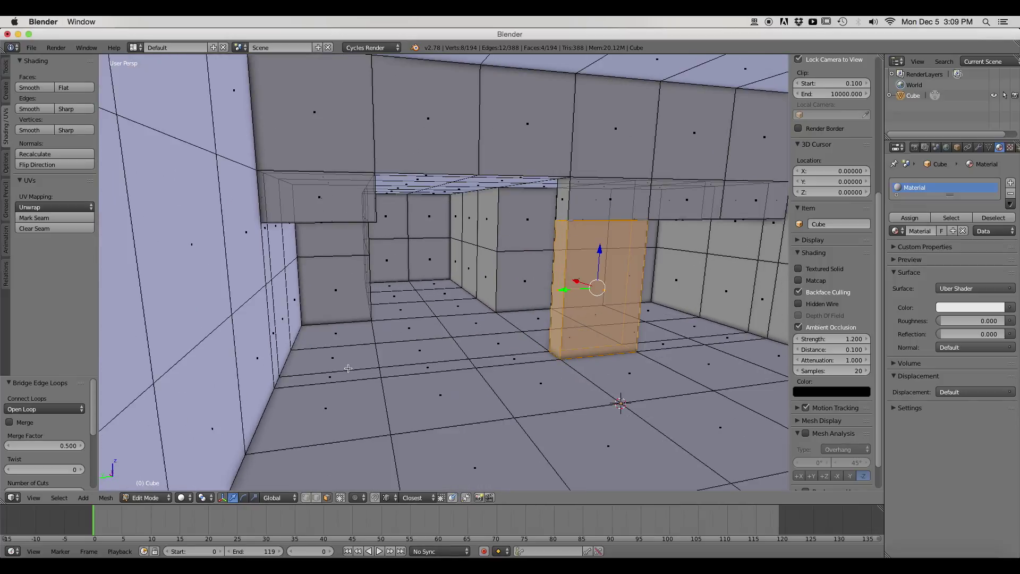
right_click(331, 377)
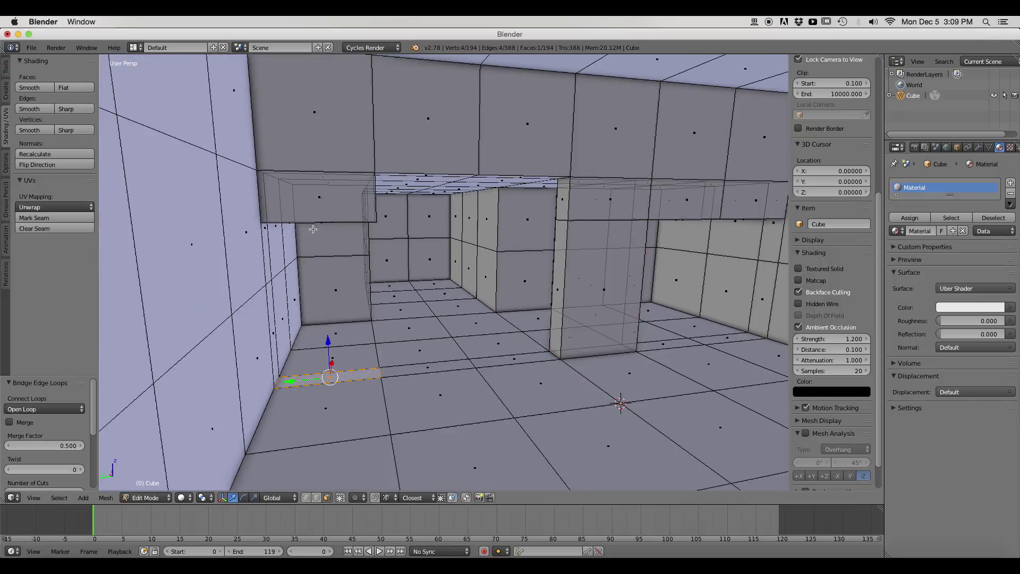
key(ctrl+e)
click(403, 272)
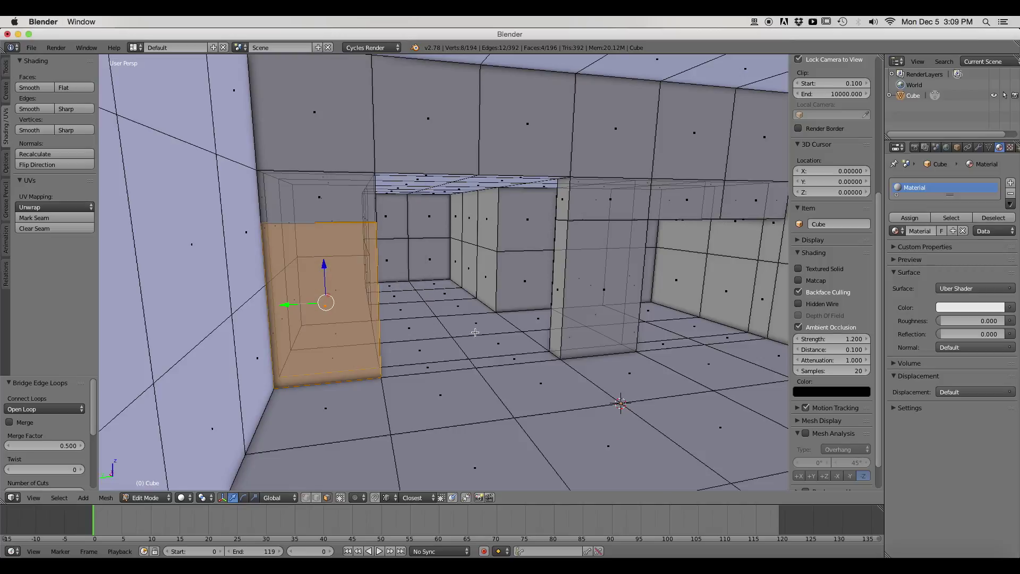
key(a)
Step: Move the first pillar's side face facing away from the corridor gap about 0.44 along Y to narrow the pillar
middle_drag(445, 330, 463, 373)
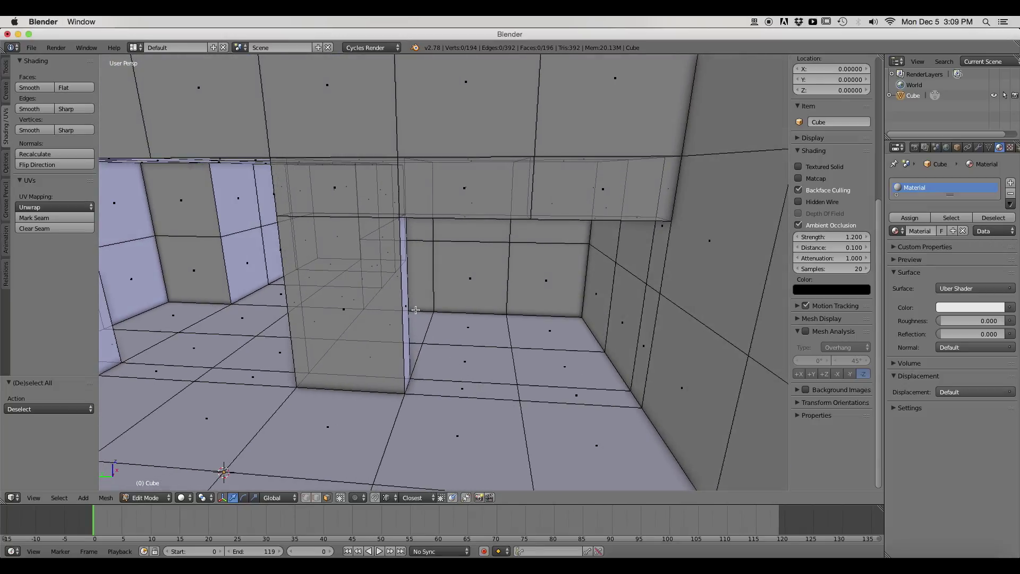
right_click(405, 305)
key(g)
key(y)
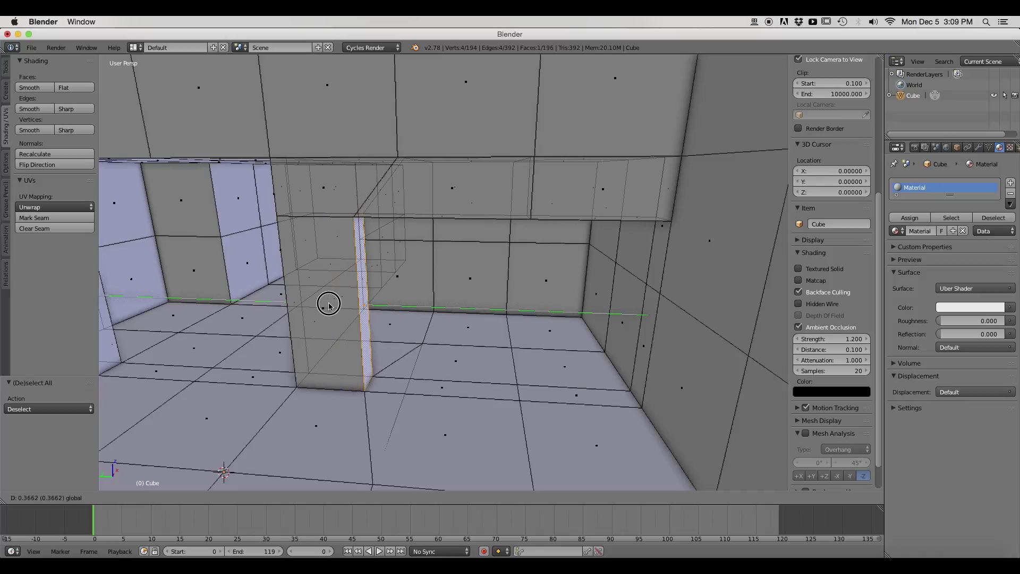
click(324, 306)
Step: Extrude the two narrow floor faces between the first pillar and the side wall and raise them about 0.64 along Z
right_click(484, 392)
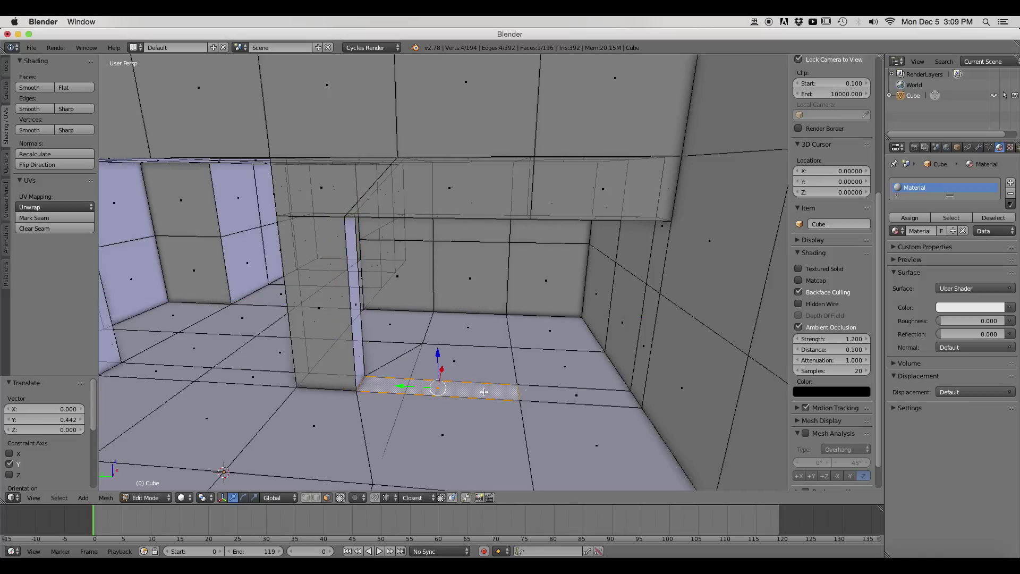
shift+right_click(572, 398)
key(e)
right_click(559, 381)
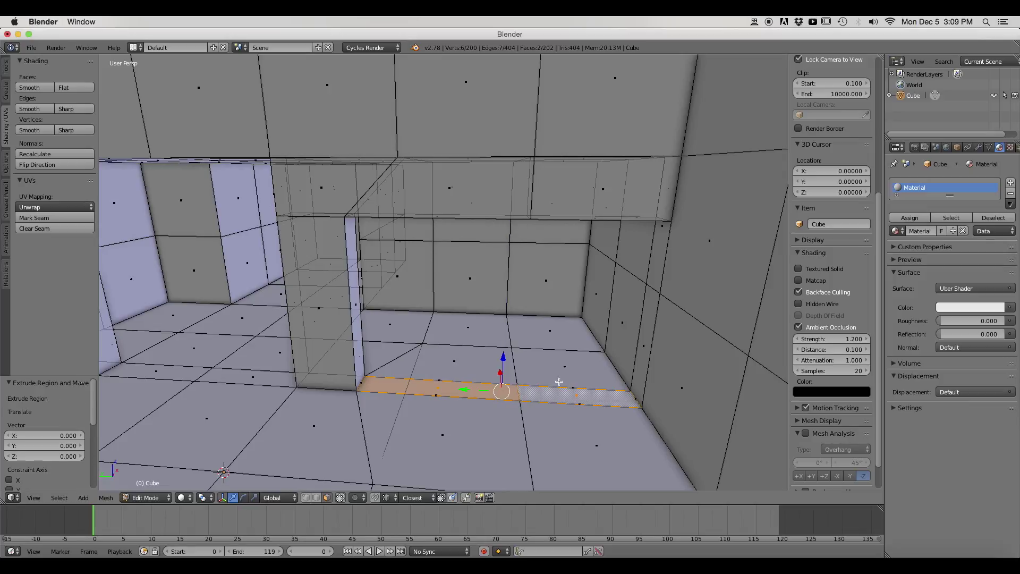
key(g)
key(z)
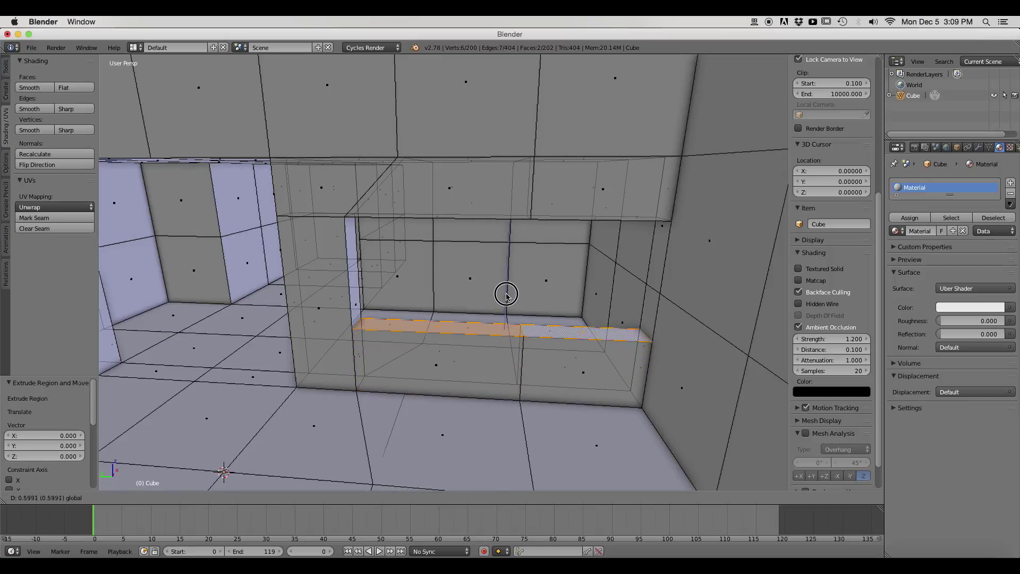
click(506, 291)
Step: Undo the raised low wall, the pillar face move and both pillar bridges, keeping the lowered beams
middle_drag(380, 312, 458, 386)
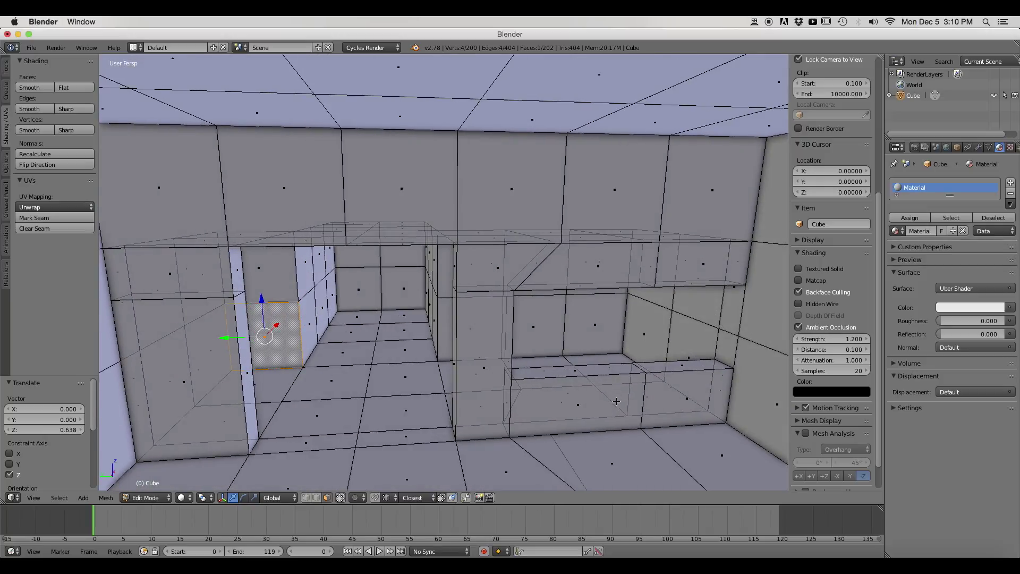
key(ctrl+z)
key(ctrl+z)
key(ctrl+z)
key(ctrl+z)
key(ctrl+z)
key(ctrl+z)
key(ctrl+z)
key(ctrl+z)
key(ctrl+z)
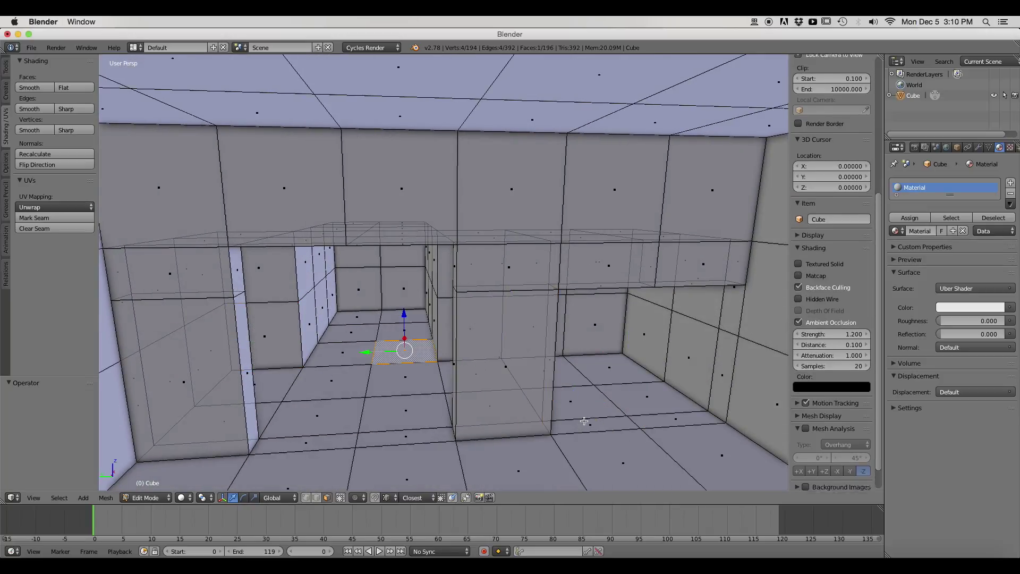
key(ctrl+z)
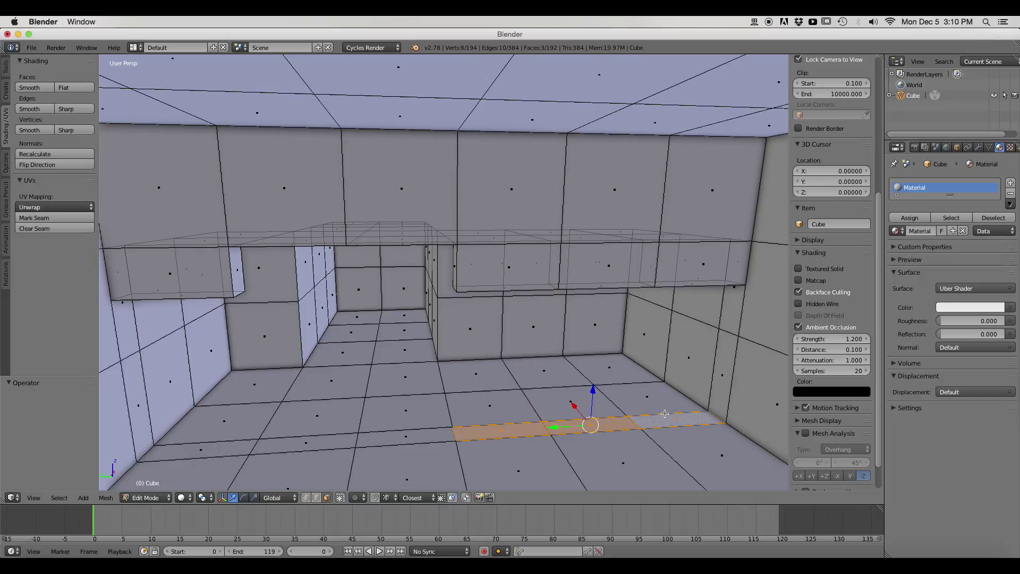
Step: Extrude the three narrow floor faces next to the side wall and raise them about 0.60 along Z as a low wall
right_click(703, 405)
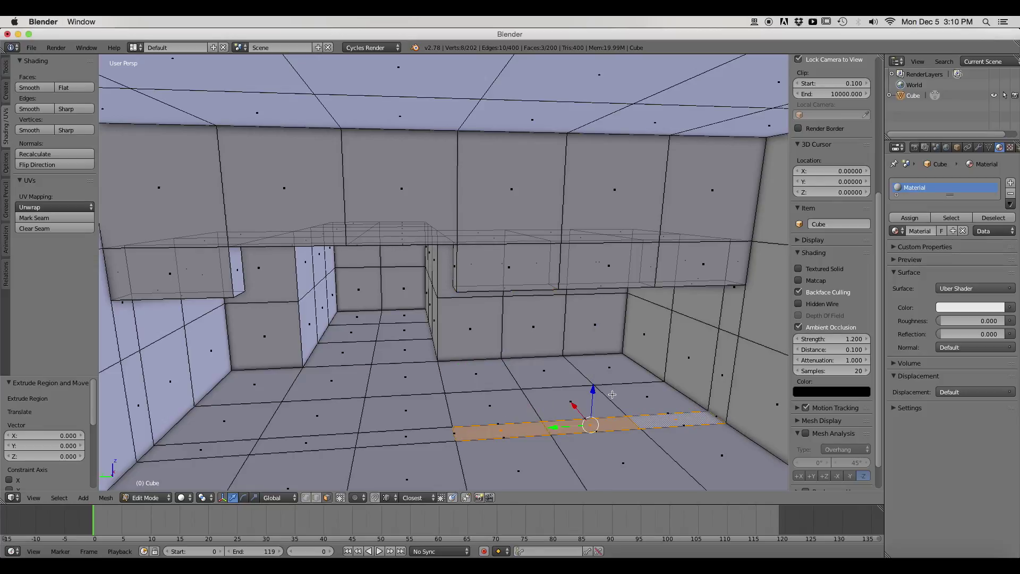
drag(597, 393, 600, 356)
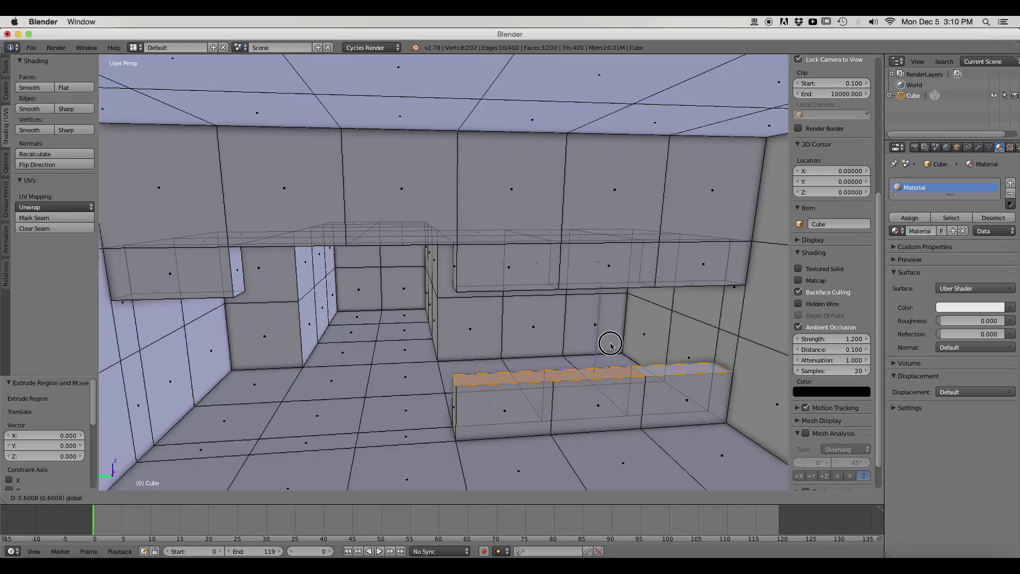
drag(609, 345, 630, 375)
Step: Undo the raised low wall and the lowered beams
key(ctrl+z)
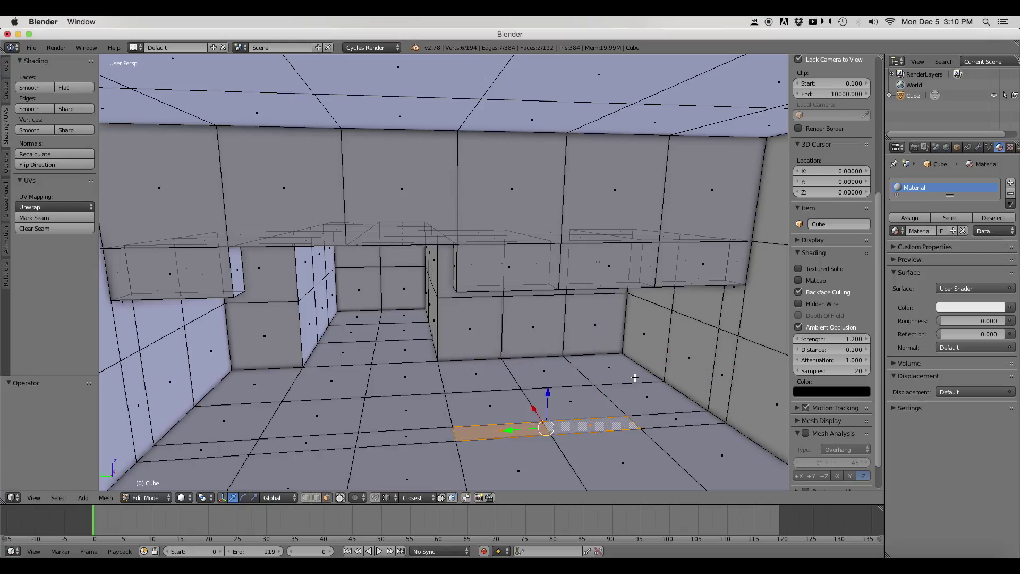
key(ctrl+z)
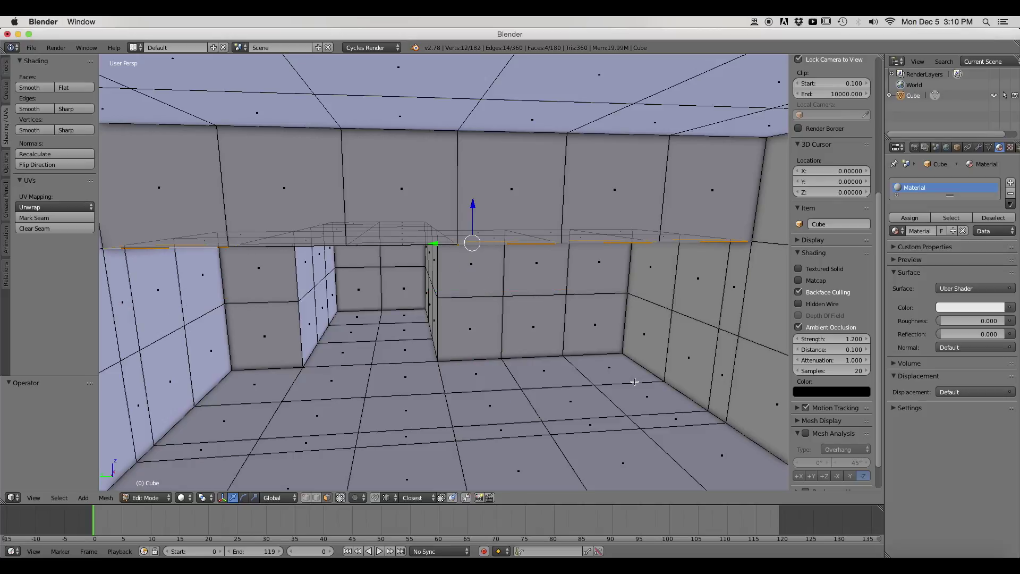
Step: Bridge the four narrow floor faces to the matching ceiling faces as a dividing wall, leaving the two nearest the side wall open
middle_drag(621, 383, 546, 336)
alt+shift+right_click(495, 424)
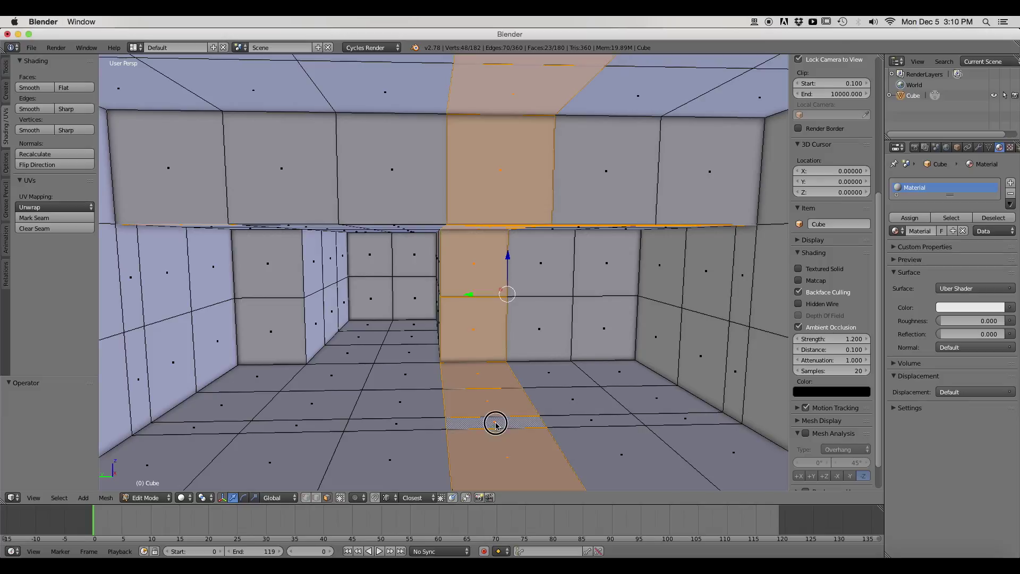
right_click(600, 420)
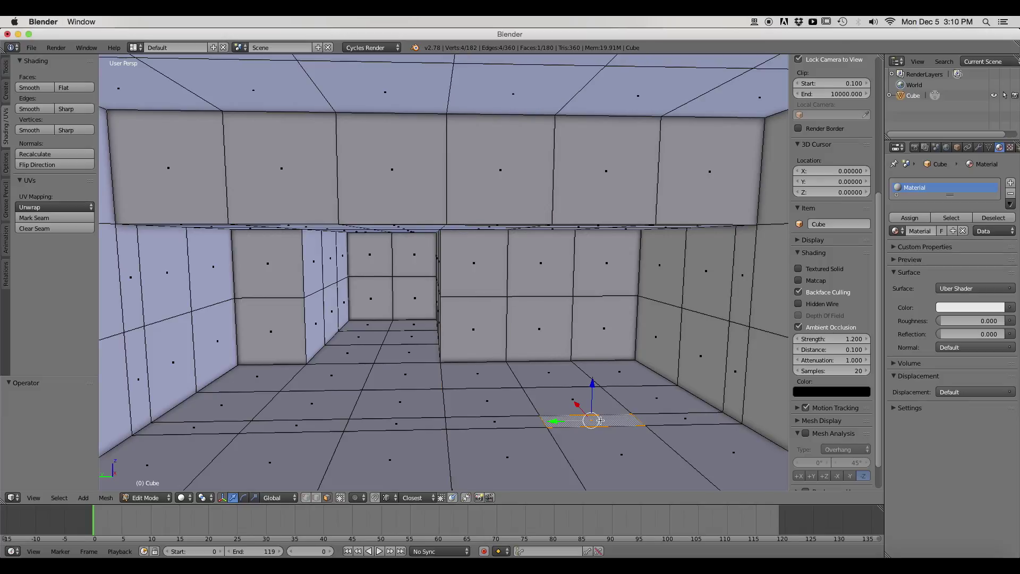
alt+shift+right_click(721, 415)
shift+right_click(733, 414)
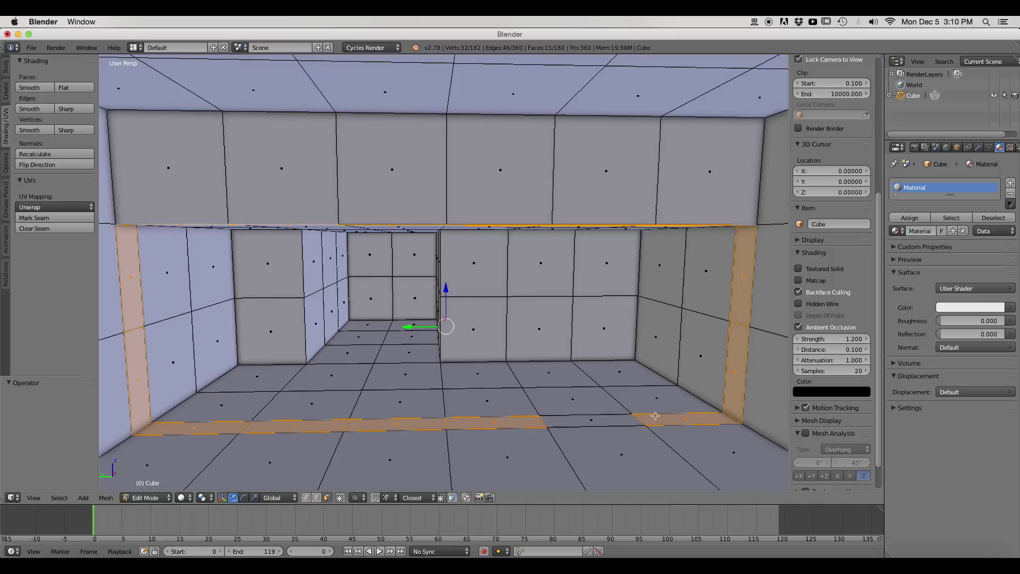
middle_drag(686, 320, 684, 255)
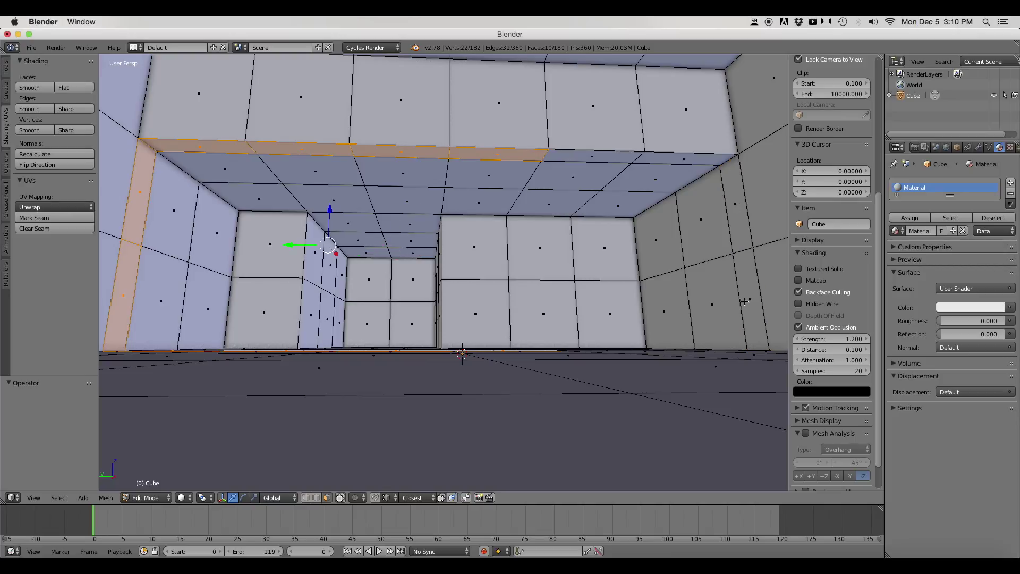
shift+right_click(127, 299)
middle_drag(498, 287, 533, 349)
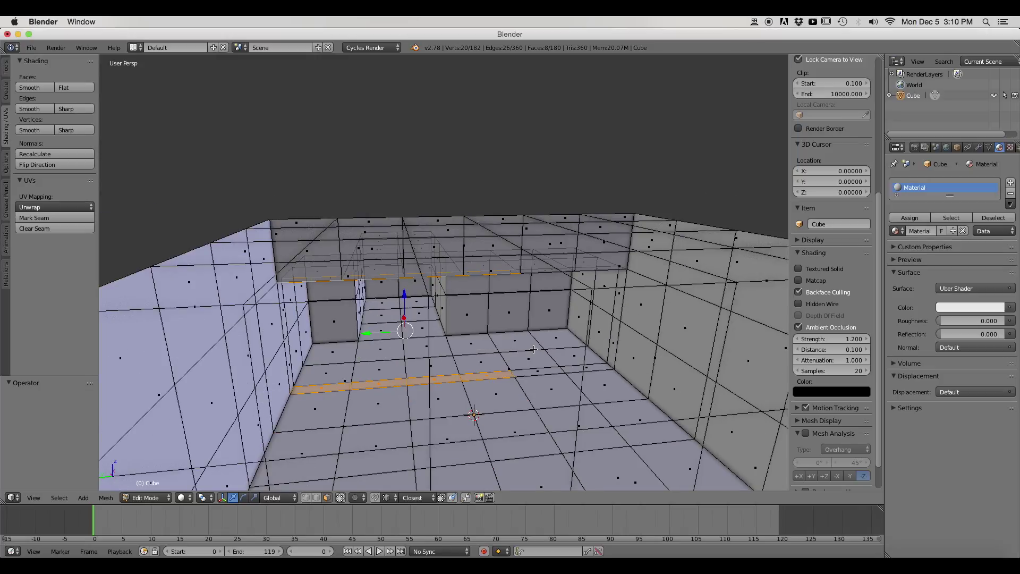
scroll(526, 375, up, 3)
key(ctrl+e)
click(525, 375)
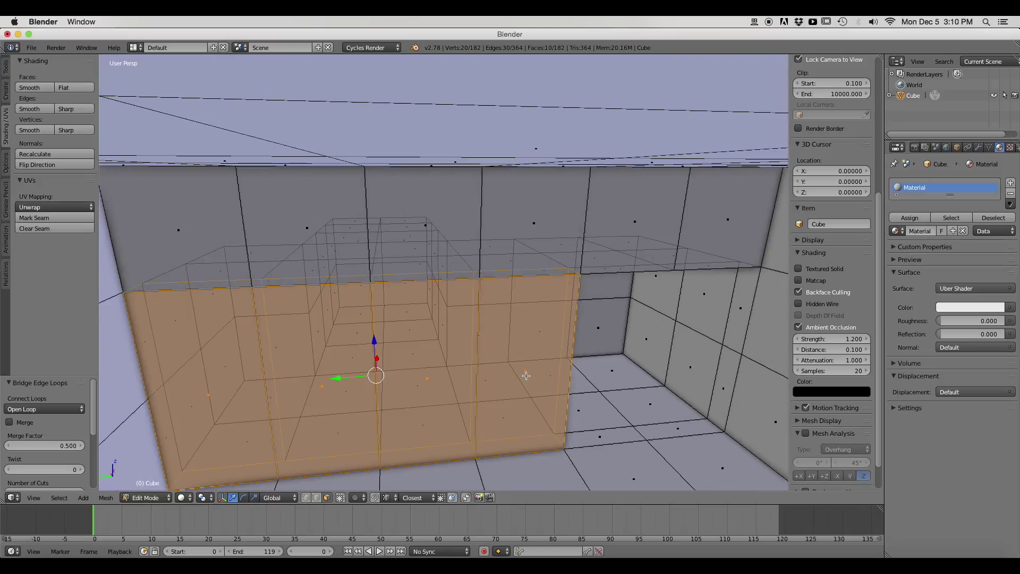
middle_drag(641, 439, 630, 428)
right_click(622, 393)
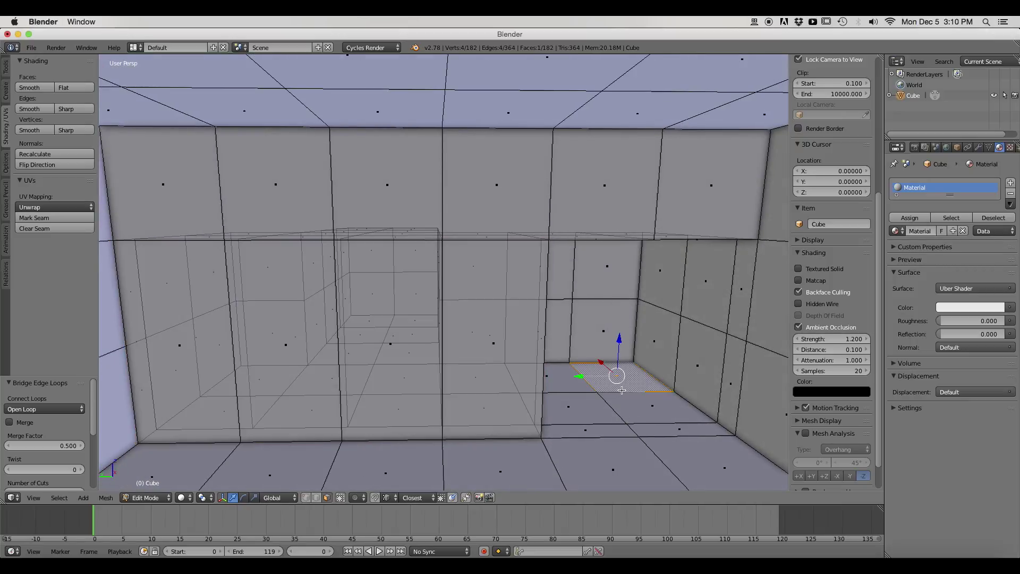
key(g)
click(624, 397)
key(a)
Step: Delete the narrow faces closing the dividing wall's hollow interior at the room's outer side
scroll(662, 344, down, 8)
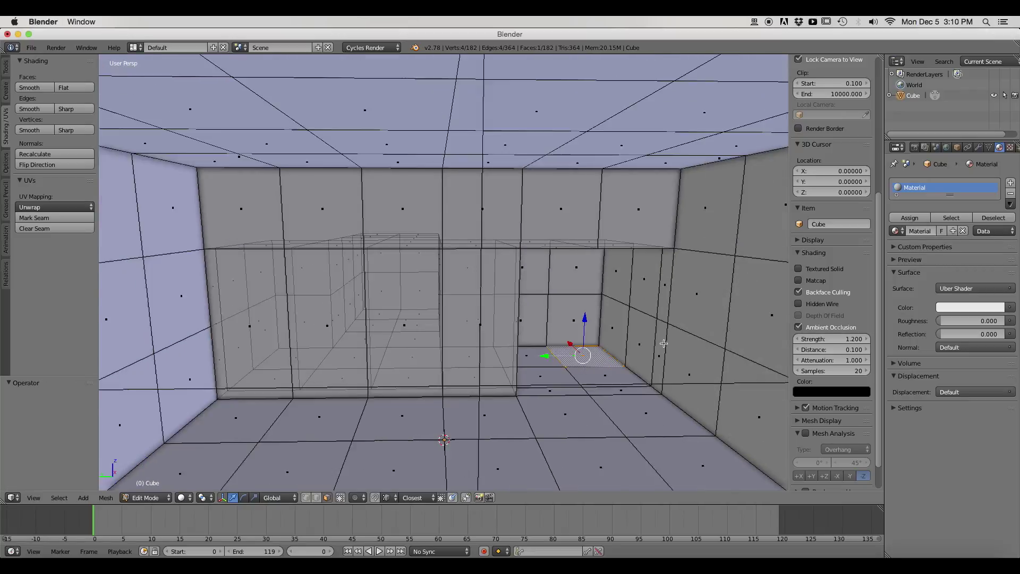
mouse_move(538, 366)
middle_down()
mouse_move(622, 387)
mouse_move(630, 358)
mouse_move(540, 368)
middle_up()
right_click(520, 332)
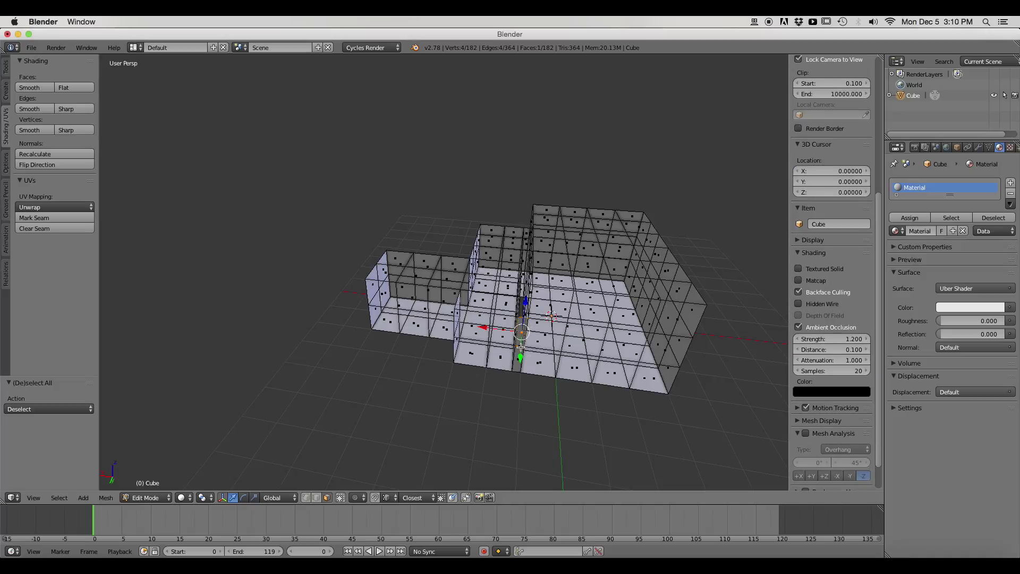
scroll(561, 396, up, 2)
shift+middle_drag(595, 414, 515, 305)
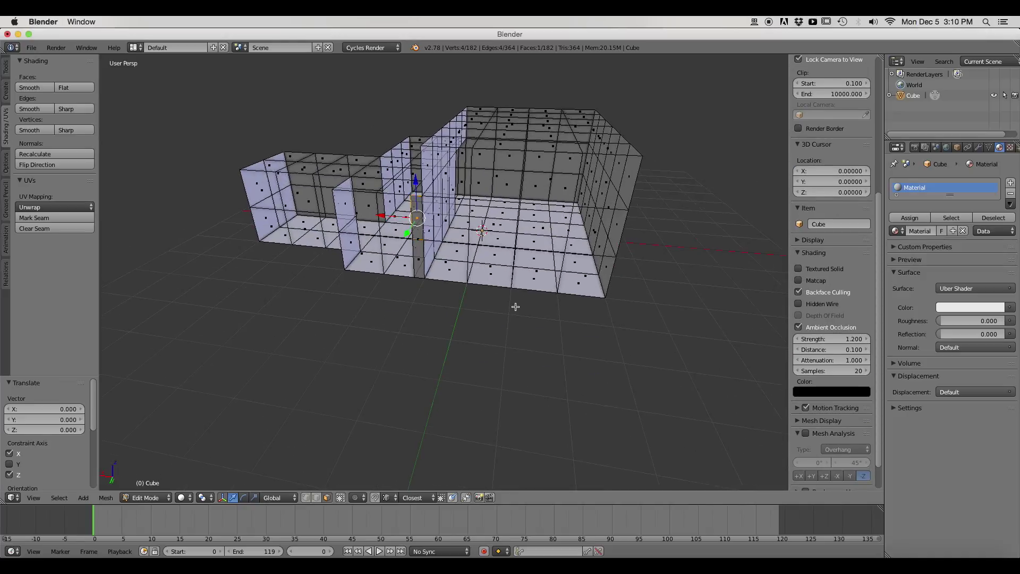
scroll(491, 302, up, 2)
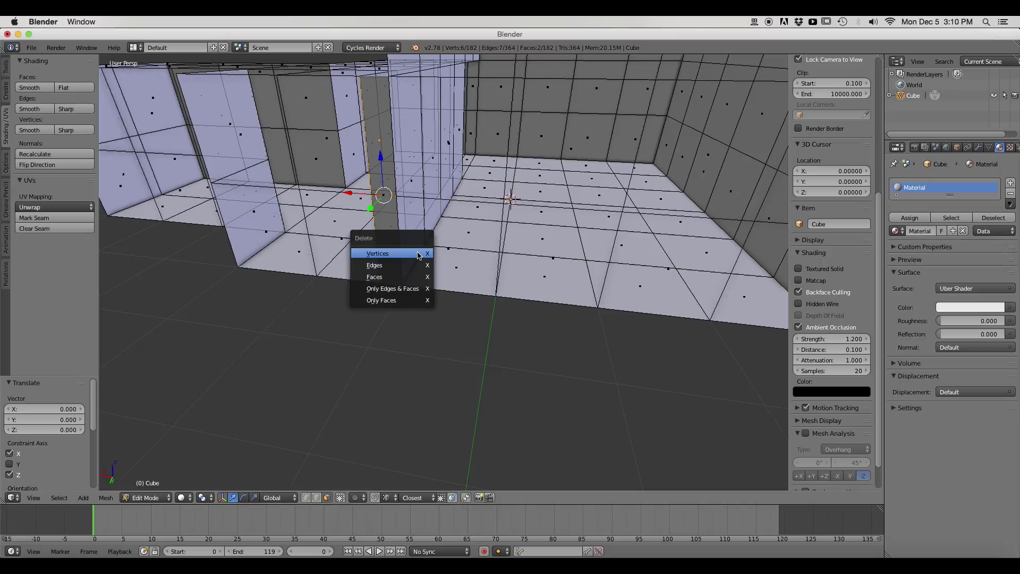
click(391, 272)
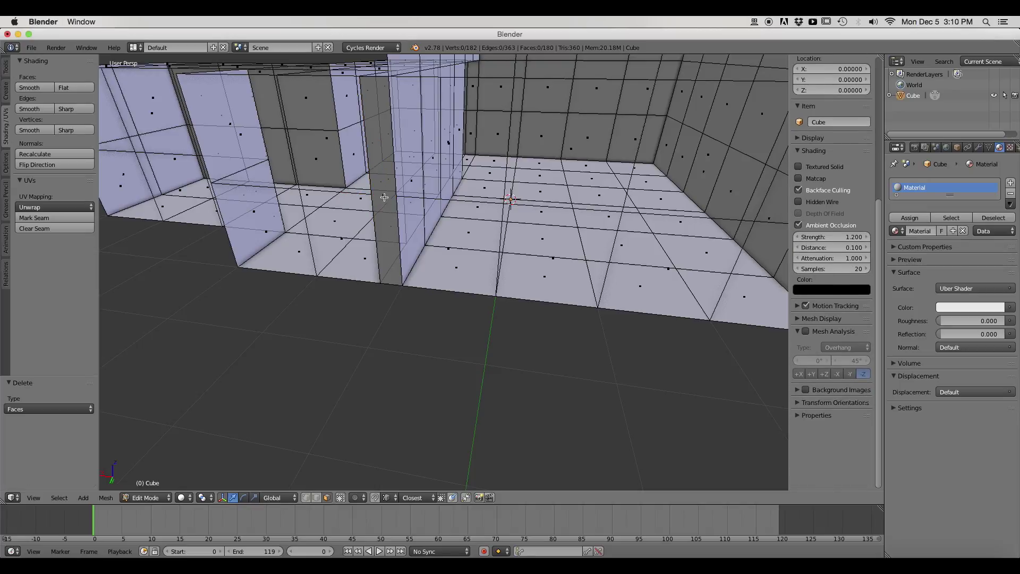
key(ctrl+z)
key(x)
click(363, 198)
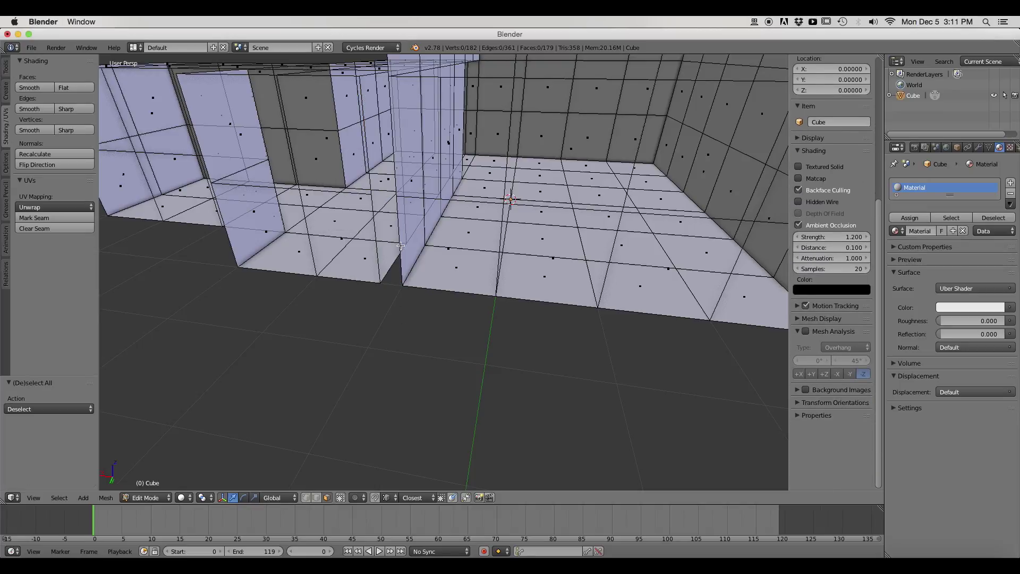
Step: Add an unslid horizontal loop cut around the dividing wall at half its height
middle_drag(400, 245, 422, 368)
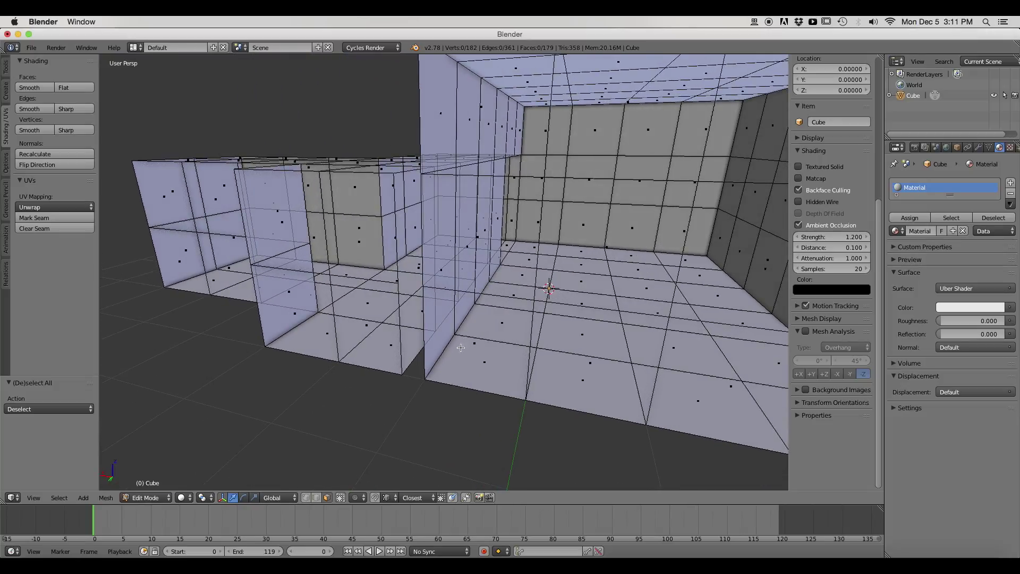
middle_drag(479, 327, 473, 260)
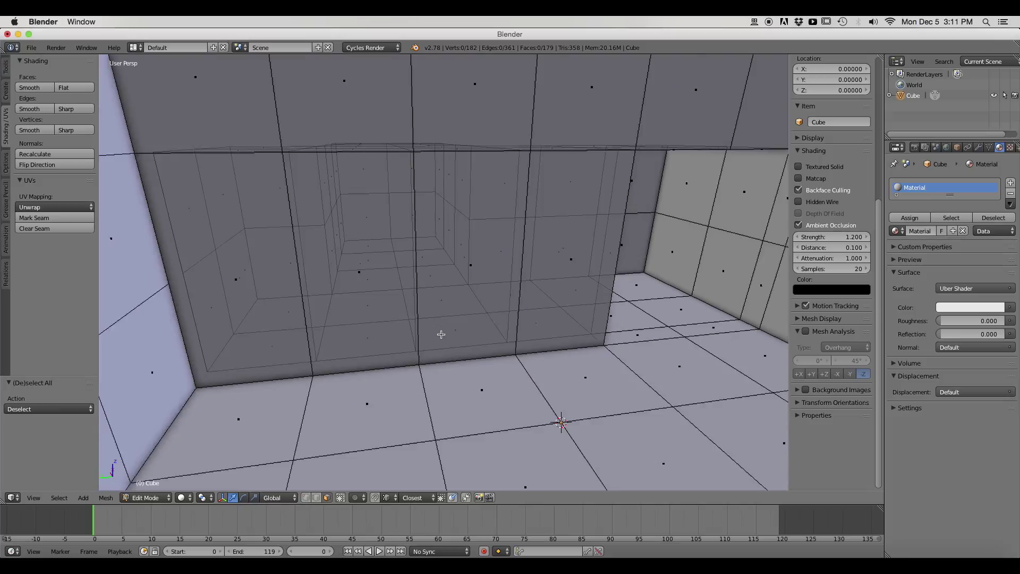
key(ctrl+r)
click(576, 254)
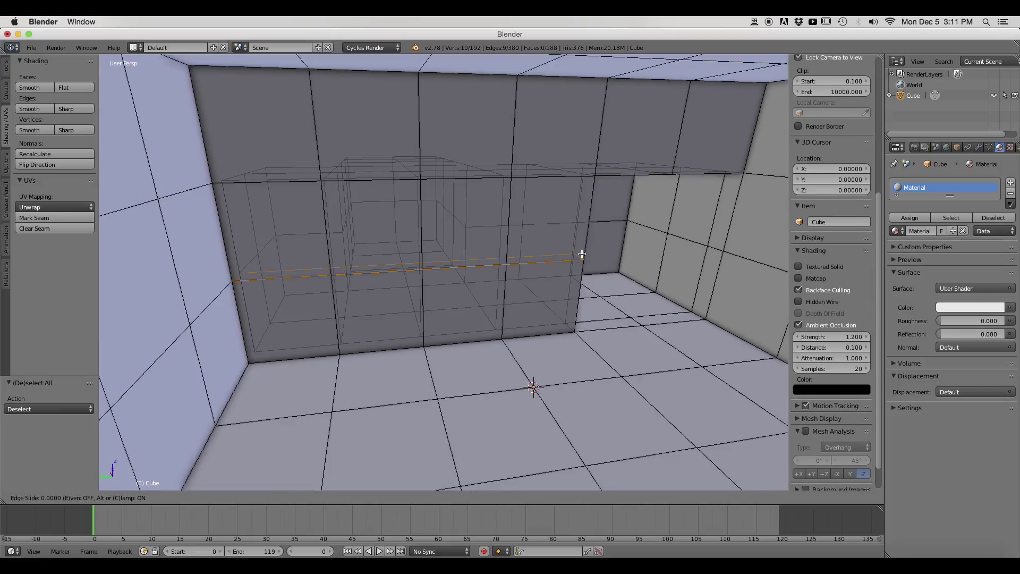
right_click(582, 254)
Step: Select the whole linked room mesh, remove its doubled vertices and deselect everything
key(l)
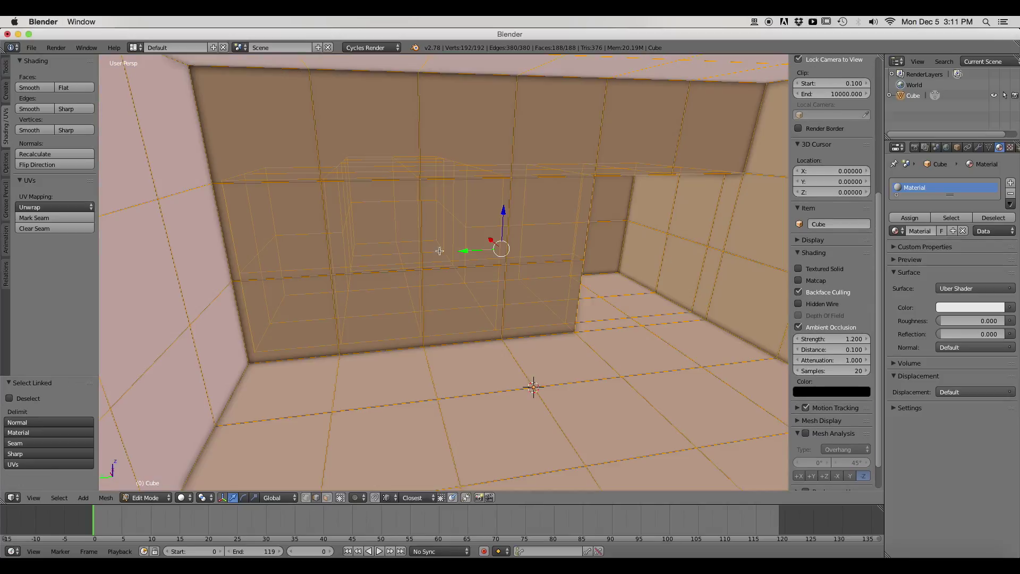
click(6, 70)
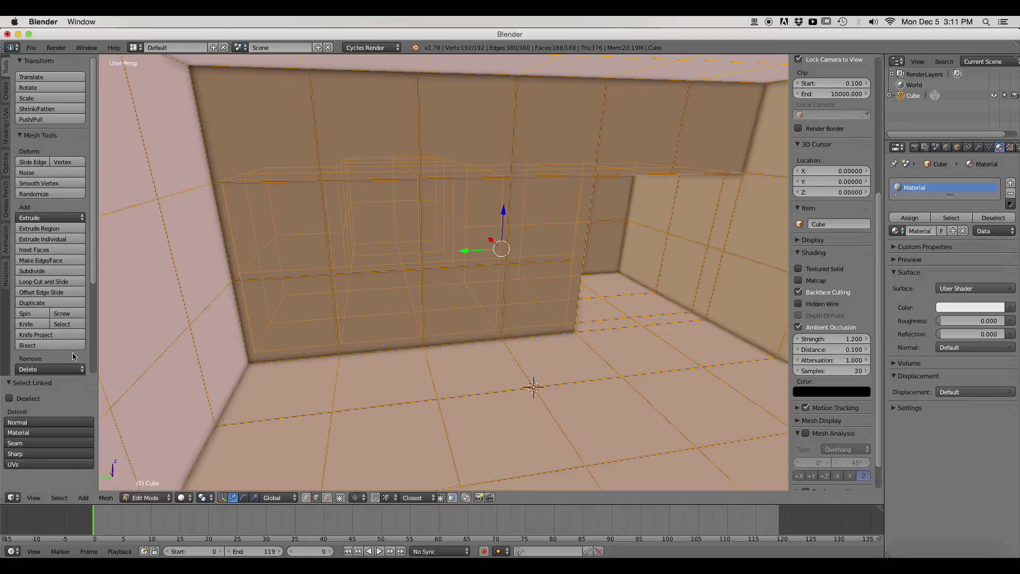
scroll(64, 356, down, 4)
click(49, 304)
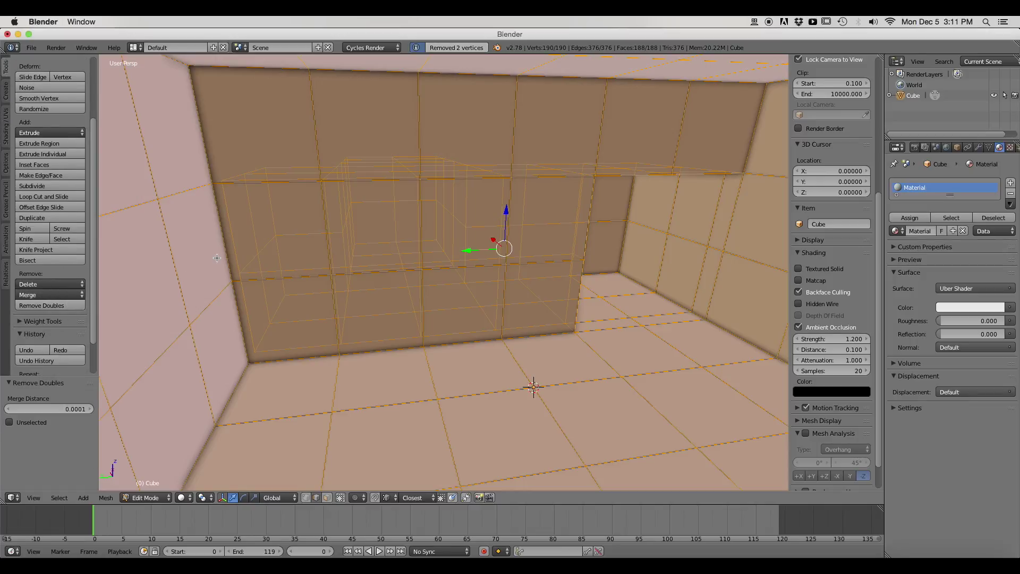
right_click(369, 248)
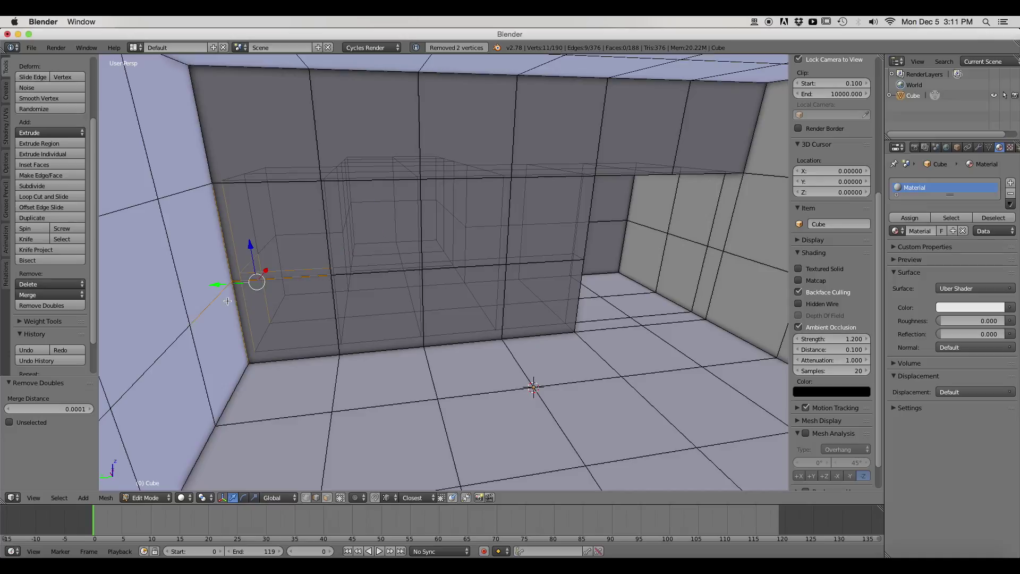
middle_drag(227, 301, 255, 289)
shift+middle_drag(159, 366, 466, 332)
key(a)
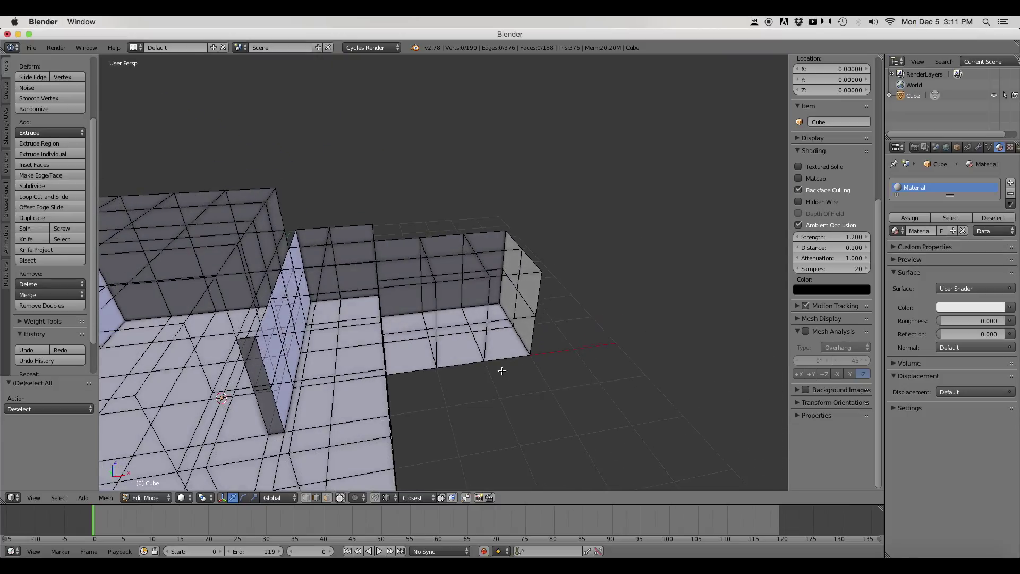
Step: Extrude the four end-wall faces of the side corridor about 0.89 outward to lengthen it
click(327, 497)
right_click(371, 209)
shift+right_click(380, 239)
shift+right_click(412, 265)
shift+right_click(409, 237)
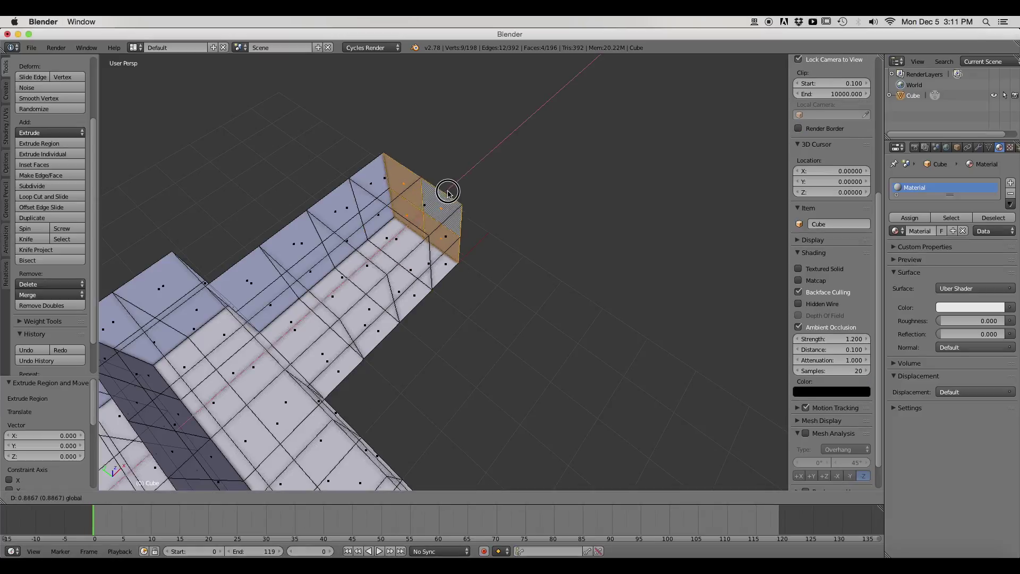
click(448, 194)
key(a)
Step: Extrude the four side-wall faces at the corridor's far end along Y to form a corridor branch
middle_drag(448, 194, 447, 346)
right_click(398, 319)
shift+right_click(400, 369)
shift+right_click(452, 335)
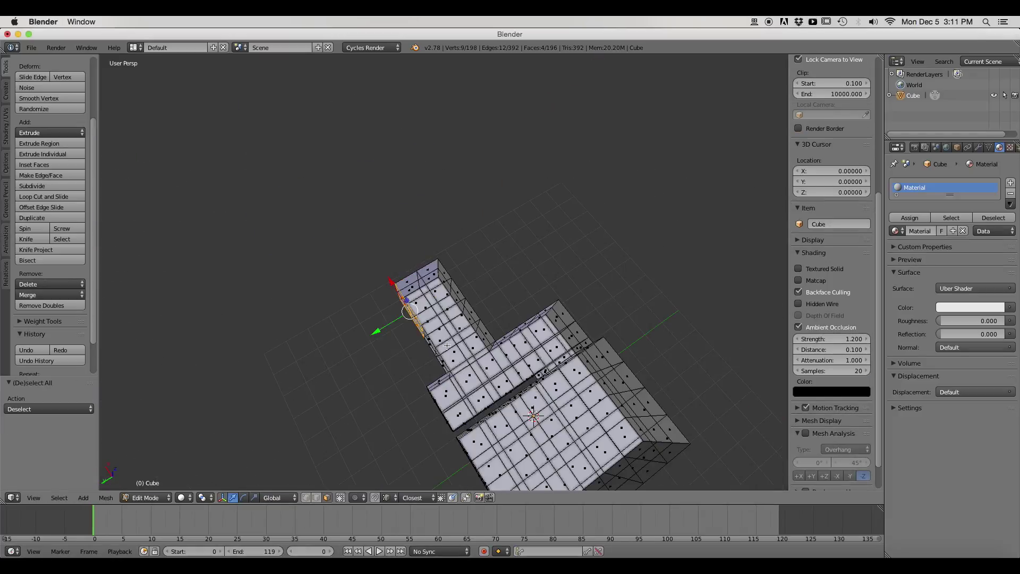
click(373, 334)
key(a)
Step: Extrude the four end-wall faces of the narrow section behind the dividing wall outward, extending that section
middle_drag(537, 266, 454, 291)
scroll(453, 292, up, 4)
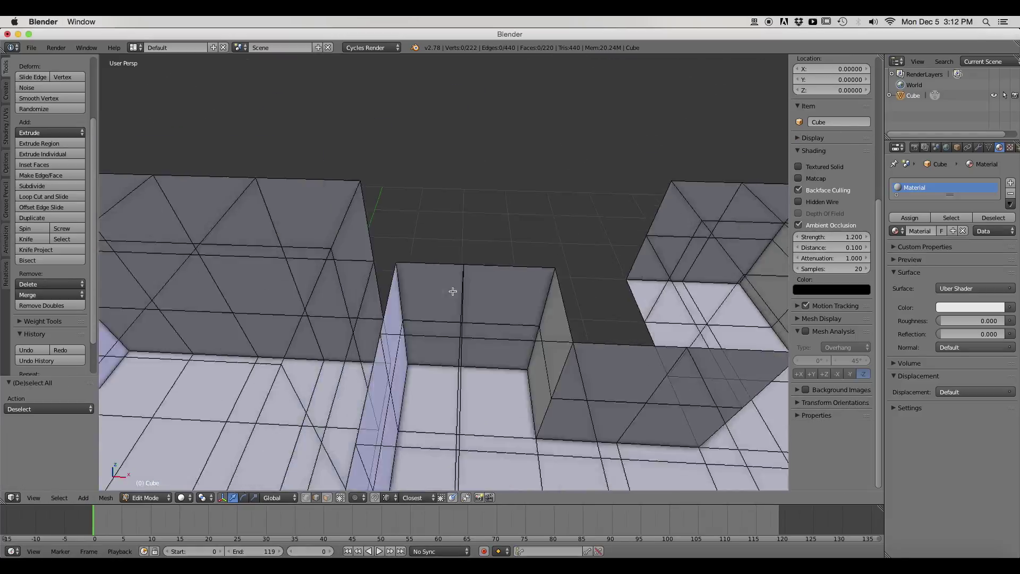
right_click(434, 344)
shift+right_click(433, 284)
shift+right_click(506, 286)
shift+right_click(496, 333)
middle_drag(496, 333, 473, 403)
scroll(467, 340, down, 3)
key(e)
click(460, 272)
scroll(498, 250, up, 1)
click(498, 250)
right_click(499, 249)
key(a)
Step: Extrude the four side faces near the end of the extended section sideways to start a new room
middle_drag(499, 249, 526, 404)
right_click(465, 278)
shift+right_click(463, 312)
shift+right_click(430, 344)
shift+right_click(427, 313)
key(e)
click(419, 287)
Step: Extrude two more wall faces of the new room and move them 2 along X
right_click(467, 399)
shift+right_click(466, 432)
key(e)
key(Return)
key(g)
key(x)
key(2)
key(Return)
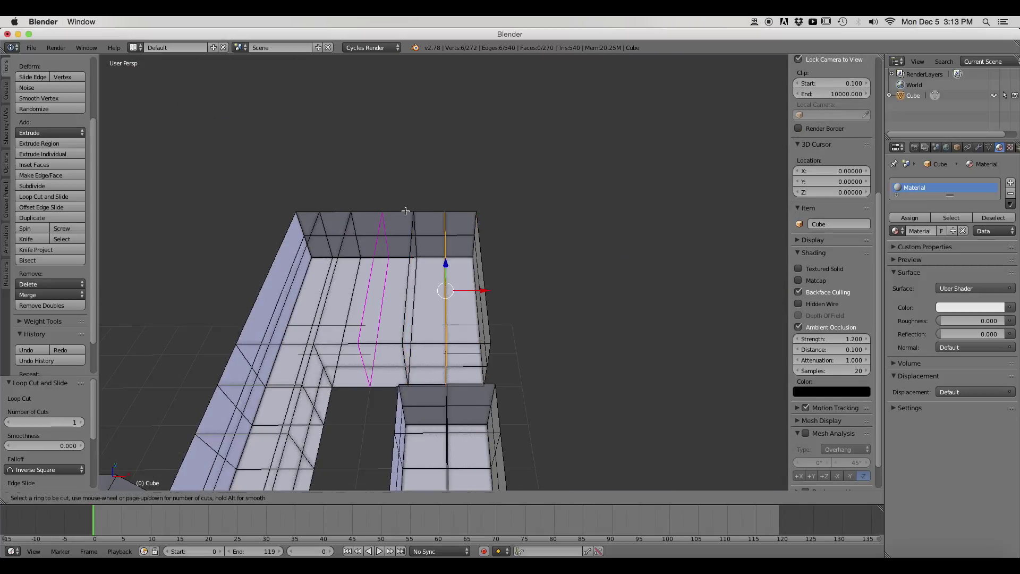
Step: Add a loop cut across the new end room, parallel to its side walls
key(Escape)
key(a)
middle_drag(406, 210, 455, 245)
right_click(428, 405)
key(a)
key(ctrl+r)
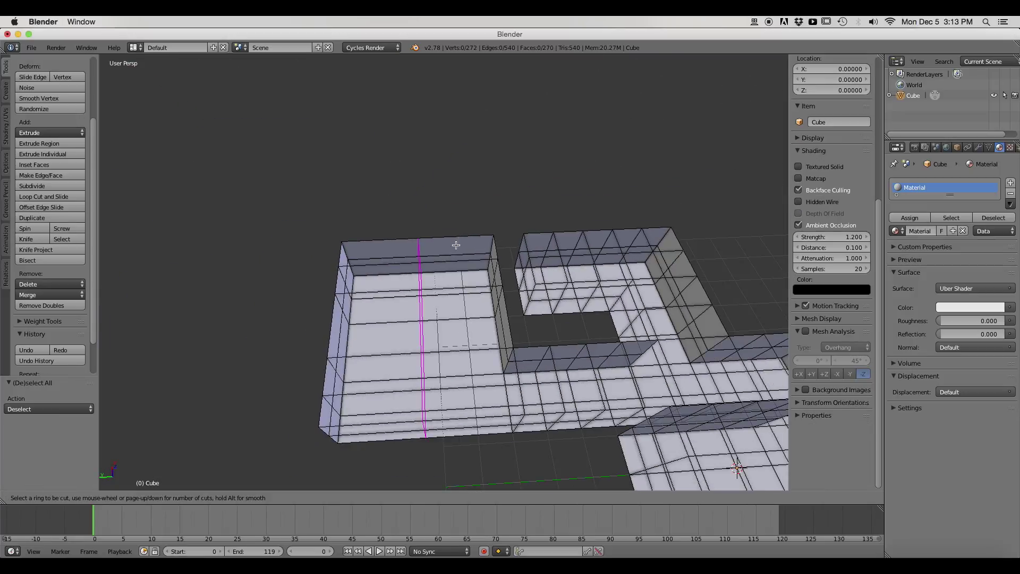
click(455, 245)
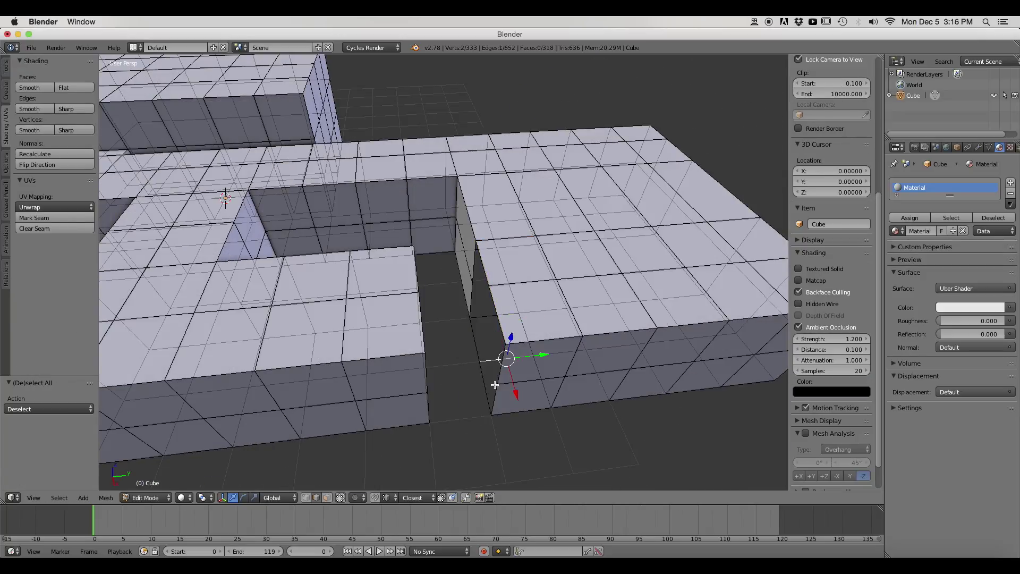
Step: Remove doubled vertices from the whole mesh and bridge the facing openings of the corridor branch and end room across the gap
key(a)
click(49, 328)
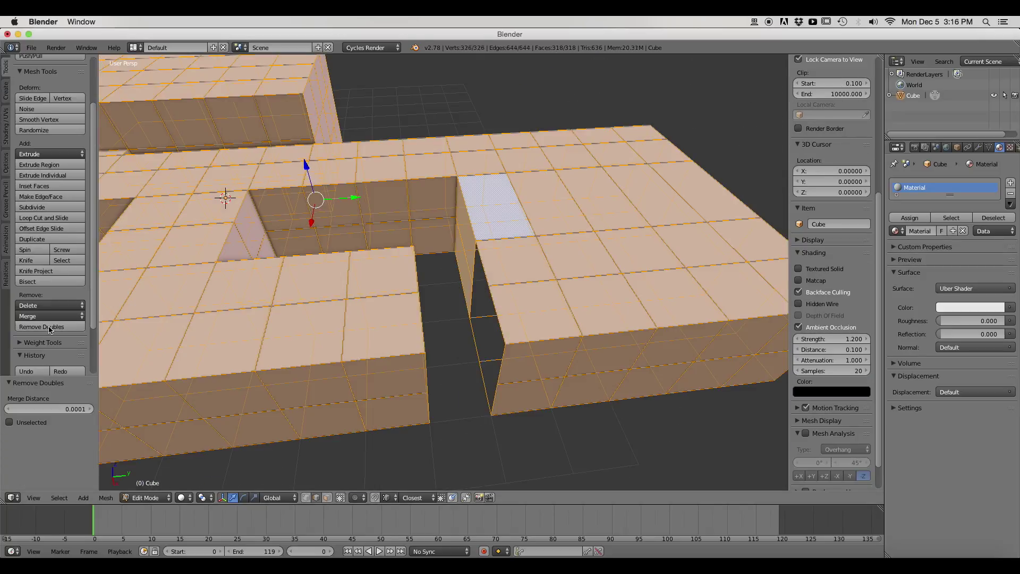
middle_drag(478, 372, 437, 396)
alt+right_click(437, 397)
drag(60, 472, 27, 472)
key(a)
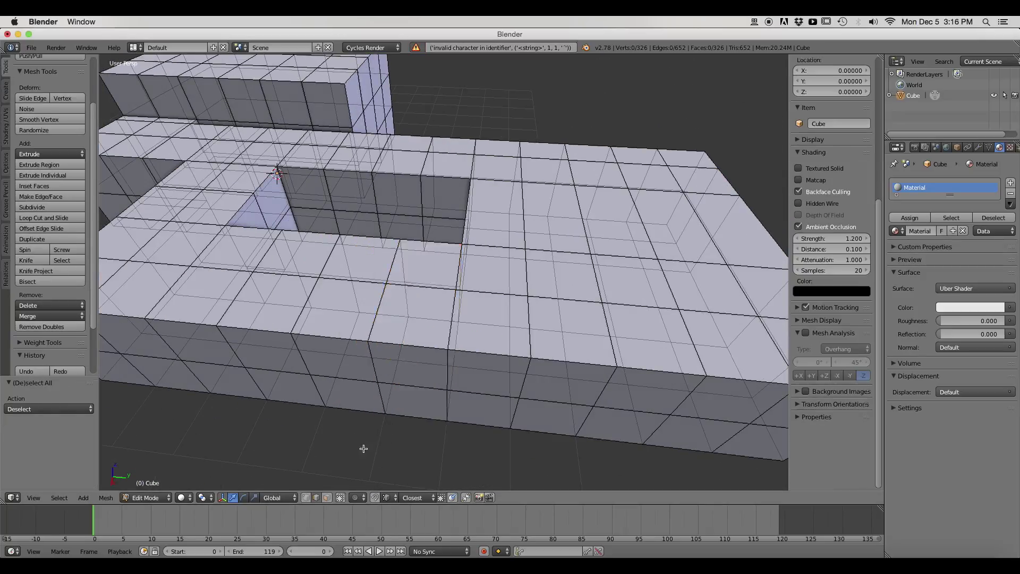
Step: Select the whole linked mesh and flip its normals so the faces point into the rooms
middle_drag(364, 448, 364, 319)
key(l)
click(6, 126)
click(54, 164)
key(a)
mouse_move(583, 341)
middle_down()
mouse_move(413, 382)
mouse_move(548, 358)
middle_up()
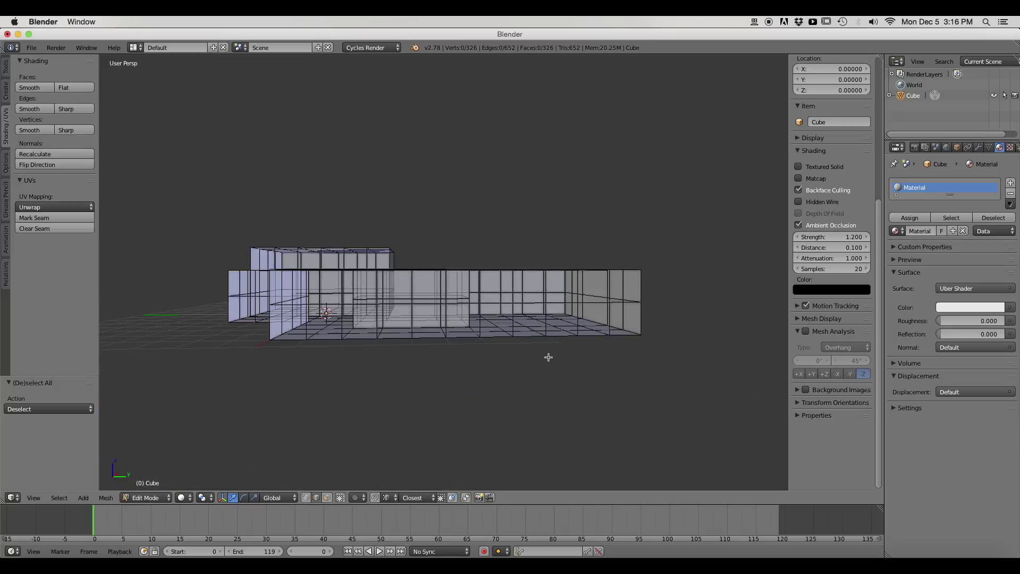
key(KP_7)
key(b)
drag(374, 93, 577, 165)
middle_drag(563, 276, 474, 201)
key(a)
Step: Select the surplus edge loops running across the end room and remove them from the mesh
key(KP_7)
alt+right_click(355, 326)
click(6, 66)
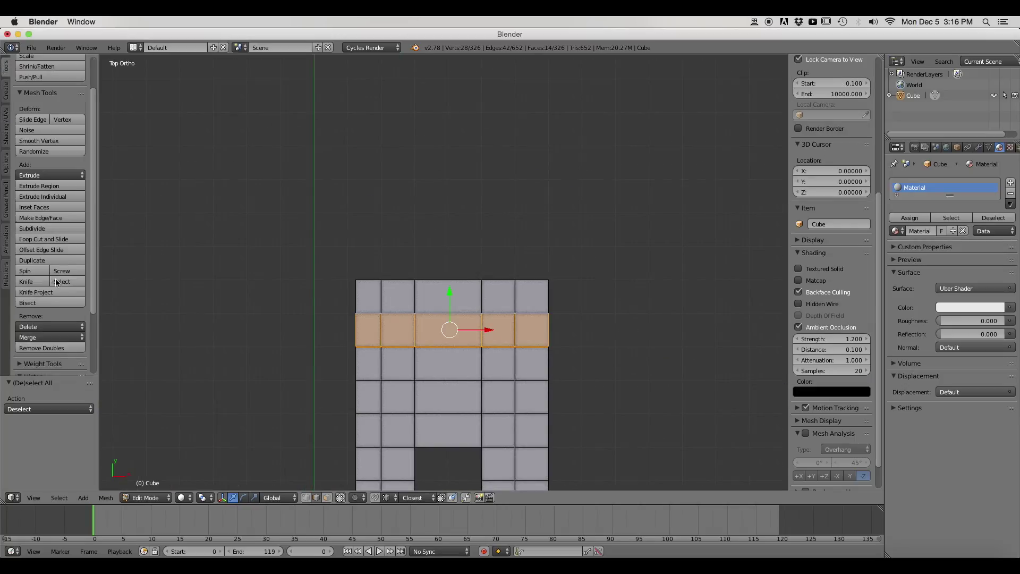
click(73, 452)
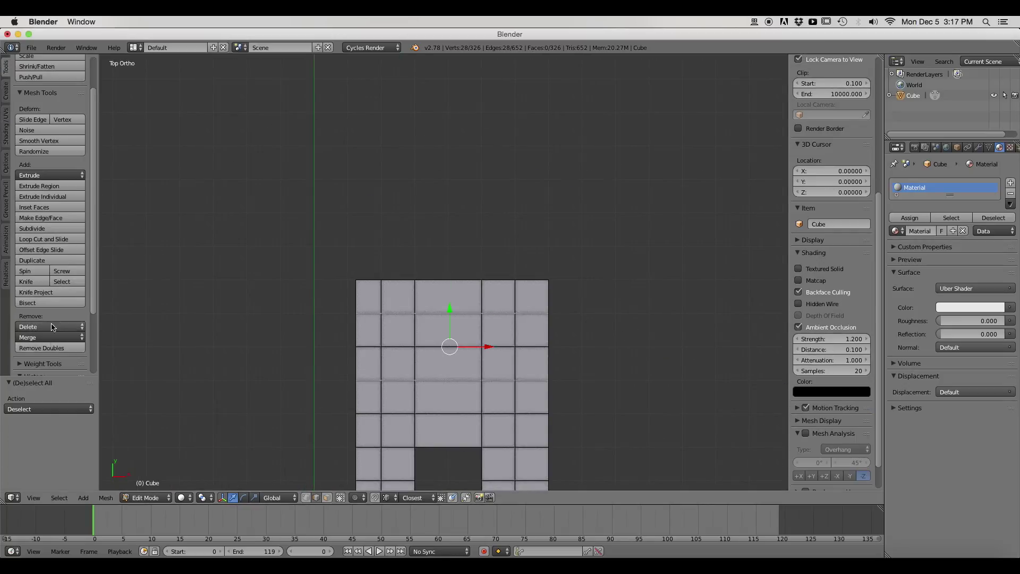
Step: Lower successive cross-section loops of the side corridor along Z, the first by 0.5, so its floor steps down
middle_drag(525, 304, 480, 255)
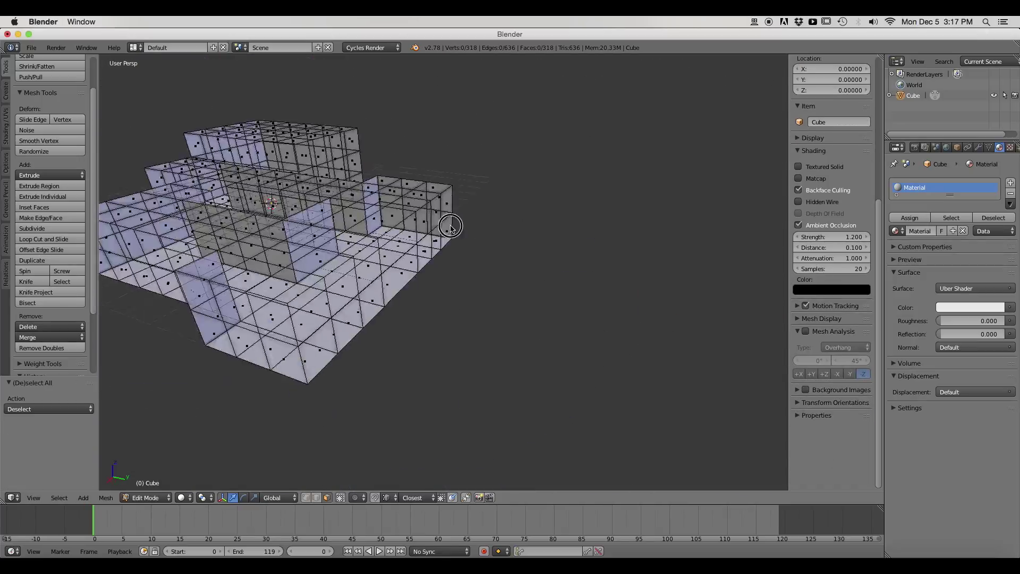
middle_drag(448, 225, 459, 310)
key(KP_7)
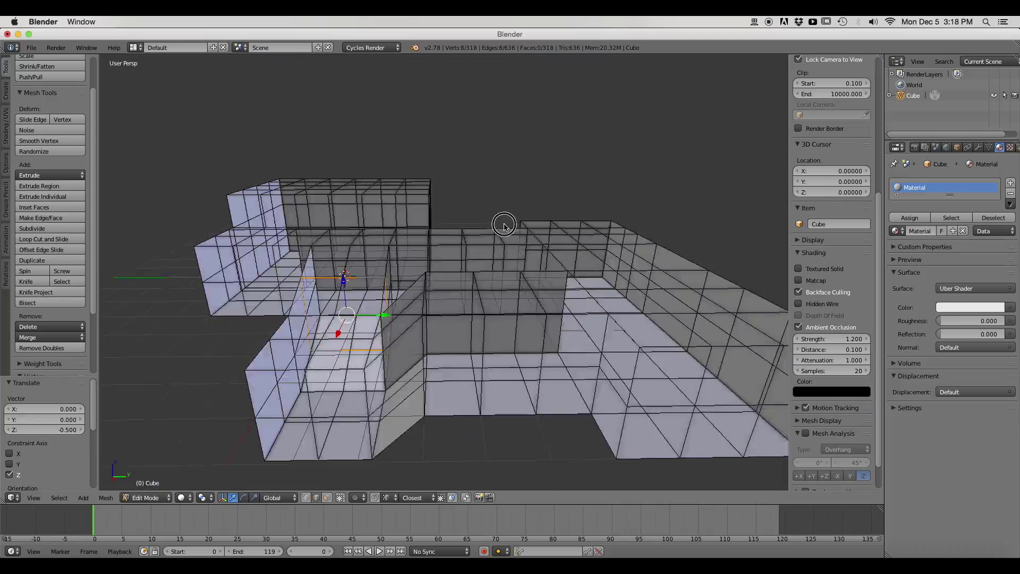
middle_drag(505, 223, 531, 266)
key(b)
drag(426, 311, 476, 436)
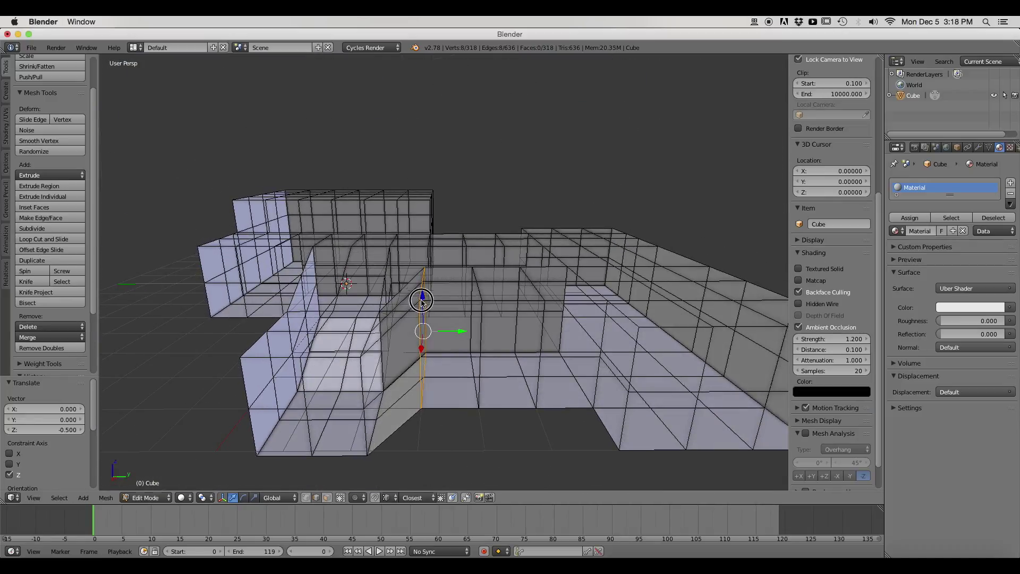
key(g)
key(z)
key(minus)
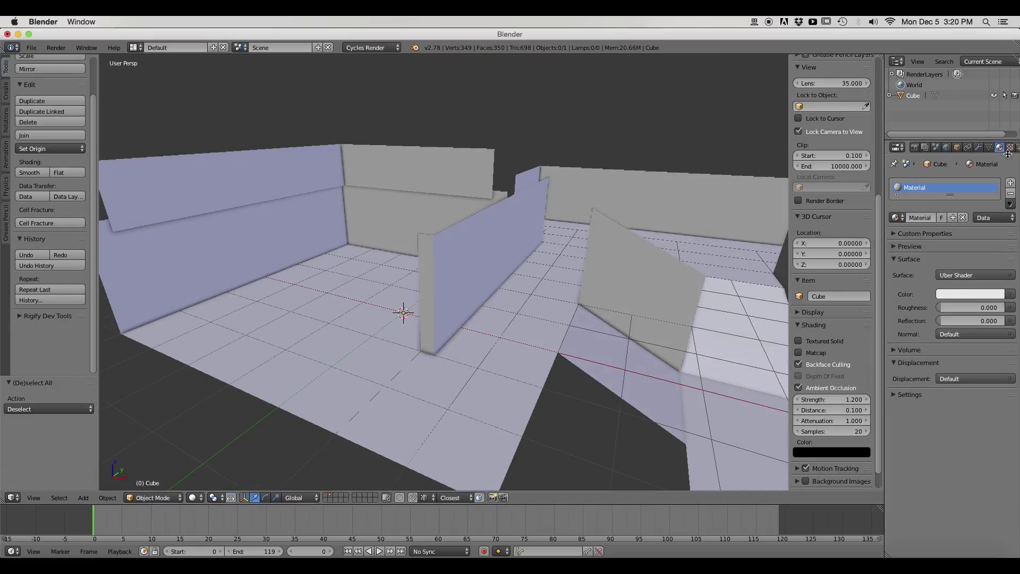
Step: Add a Bevel modifier to the room with width 0.0320 and 2 segments
click(977, 147)
click(951, 183)
click(807, 209)
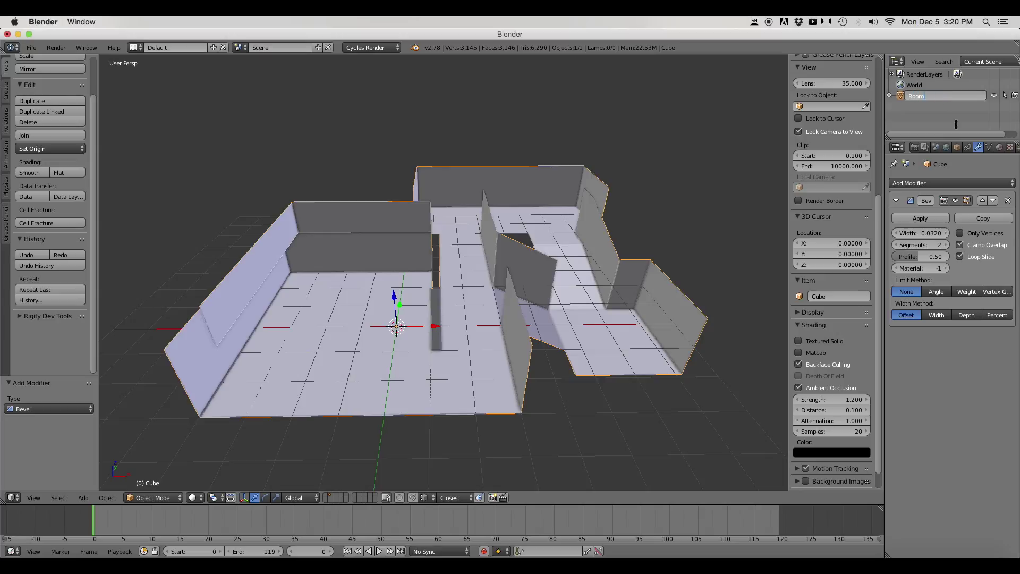
Step: Rename the object to Room and its mesh data to room_mesh, and save the file as Room.blend
key(Return)
click(988, 147)
click(942, 183)
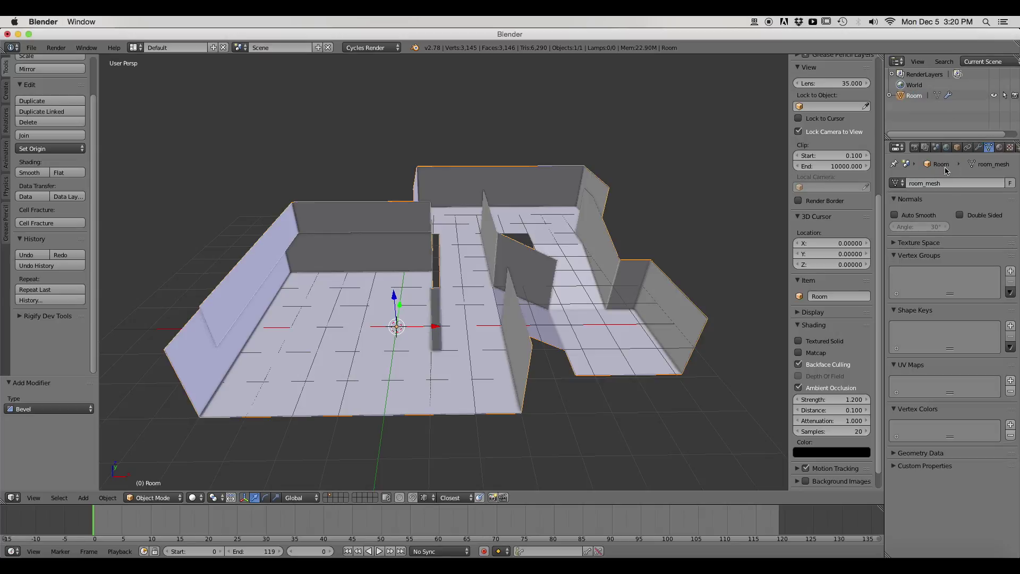
key(ctrl+s)
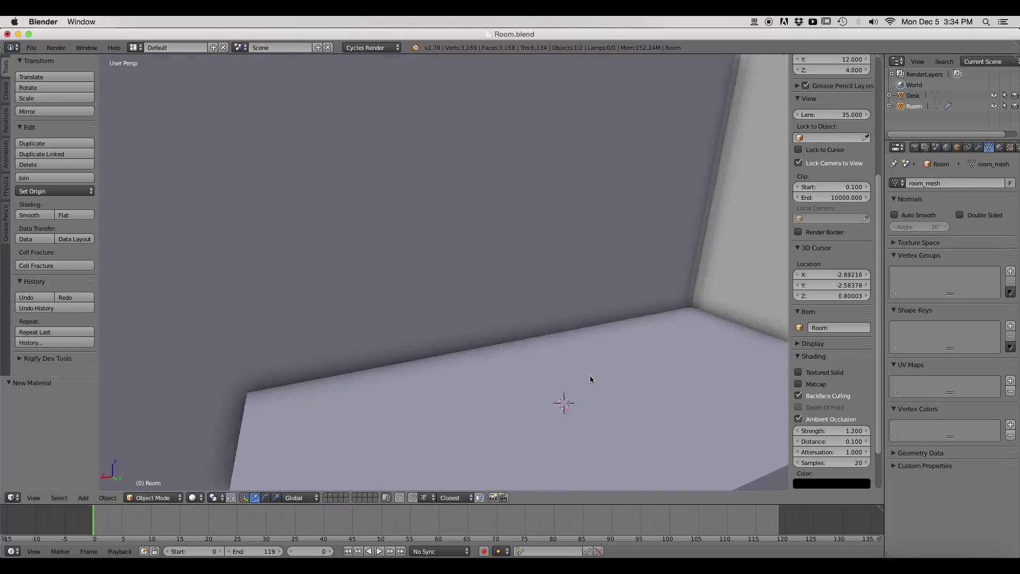
Step: Add a cube object for the computer on the desk and set the transform orientation to Local
key(shift+a)
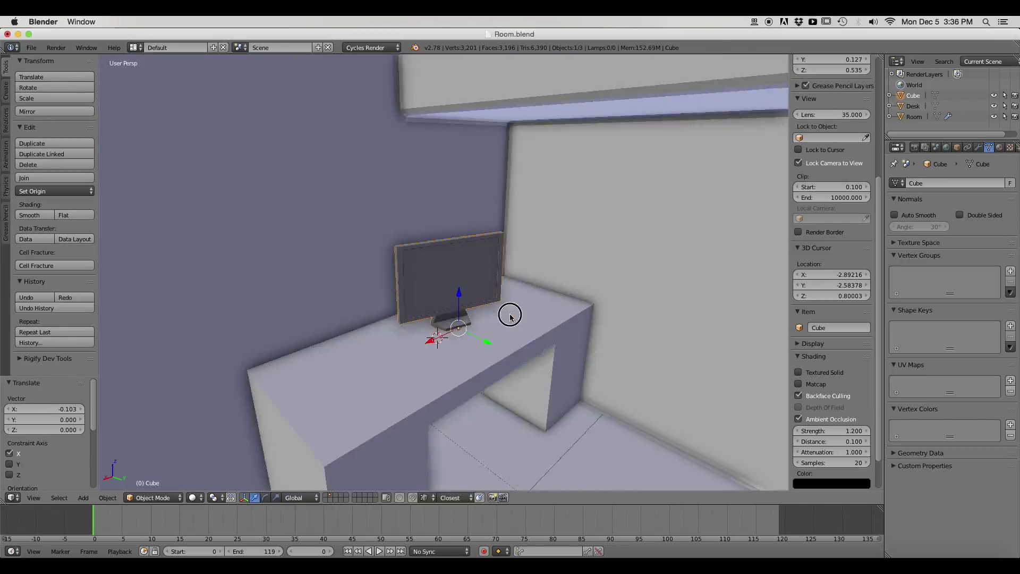
click(297, 491)
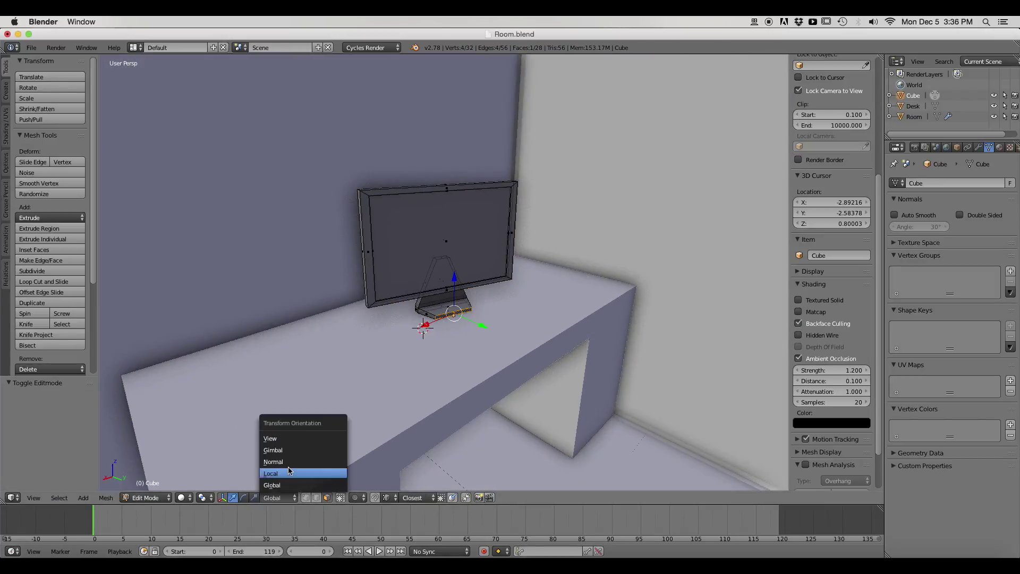
click(290, 471)
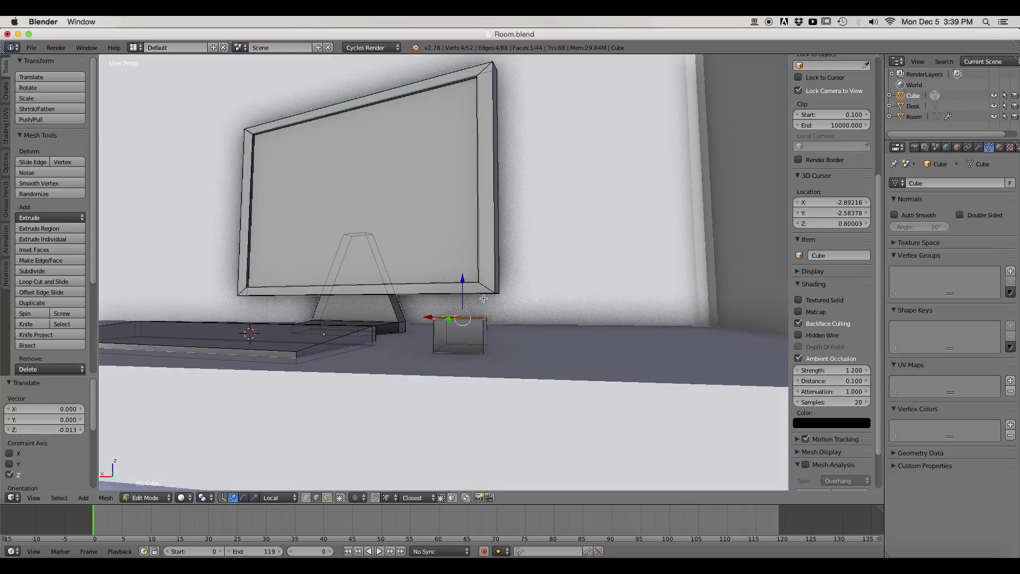
Step: Add a loop cut across the middle of the computer mouse block, grow the selection and scale it
key(ctrl+r)
click(373, 359)
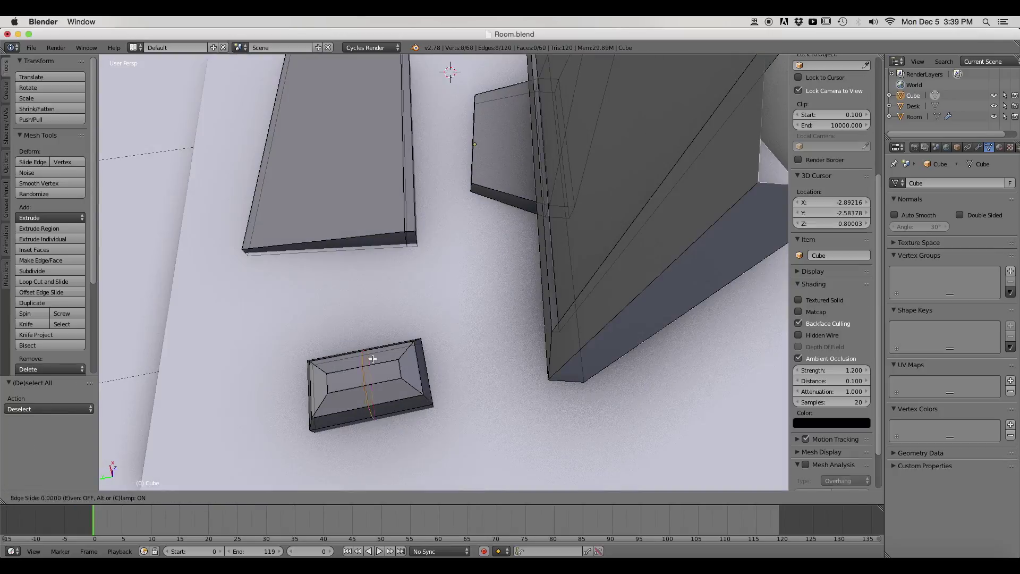
key(ctrl+KP_Add)
middle_drag(427, 374, 389, 302)
key(s)
click(478, 356)
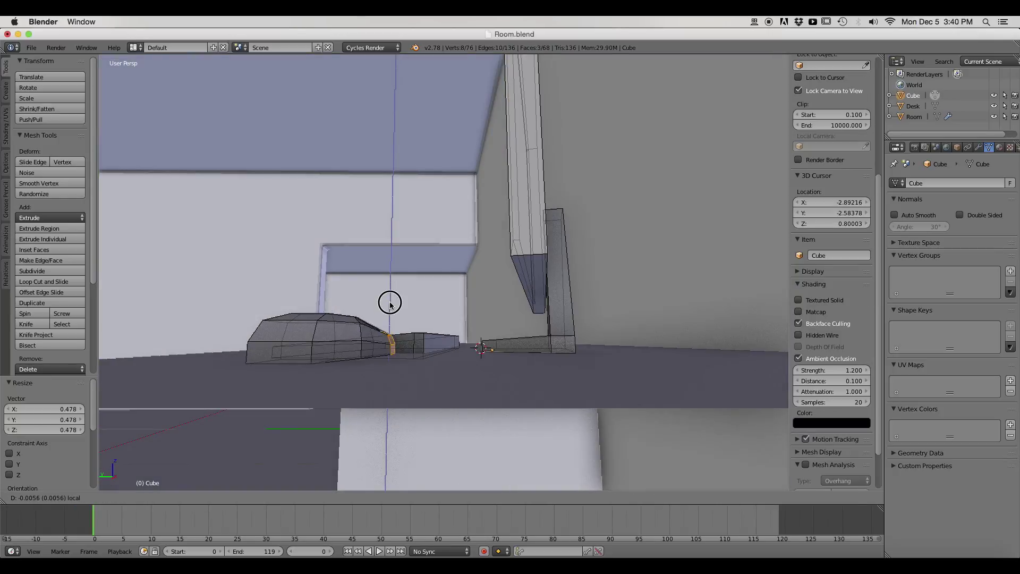
Step: Lower the narrowed end of the mouse slightly and add another loop cut around its body
drag(390, 303, 390, 309)
mouse_move(389, 308)
middle_down()
mouse_move(328, 336)
mouse_move(537, 328)
mouse_move(471, 350)
mouse_move(462, 365)
mouse_move(398, 313)
middle_up()
key(a)
key(ctrl+r)
click(393, 300)
click(391, 295)
key(ctrl+KP_Add)
middle_drag(487, 388, 351, 366)
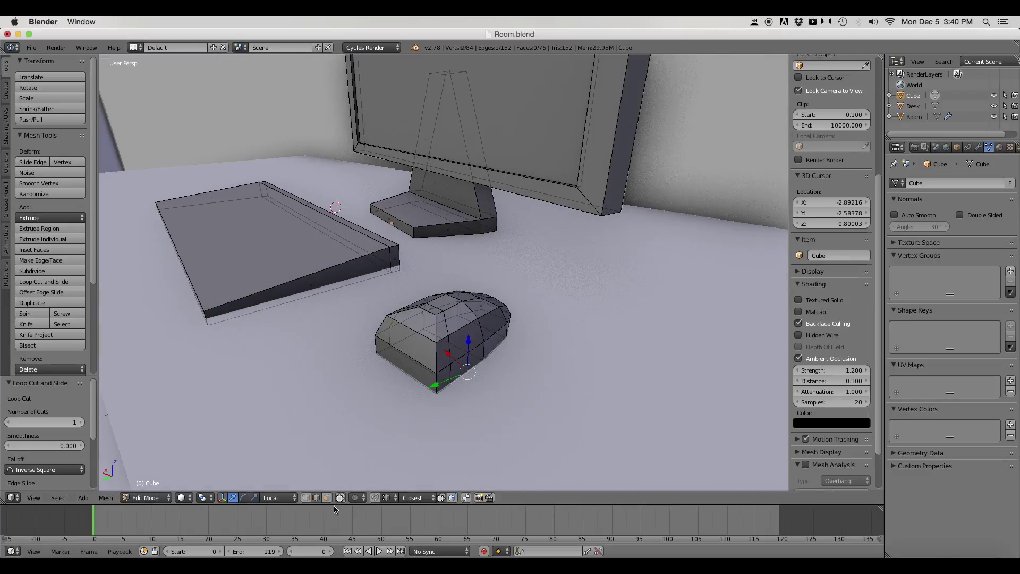
Step: Scale the selected part of the mouse in face mode and apply smooth shading to the whole linked mouse mesh
click(326, 497)
key(s)
click(478, 372)
middle_drag(480, 373, 453, 279)
key(l)
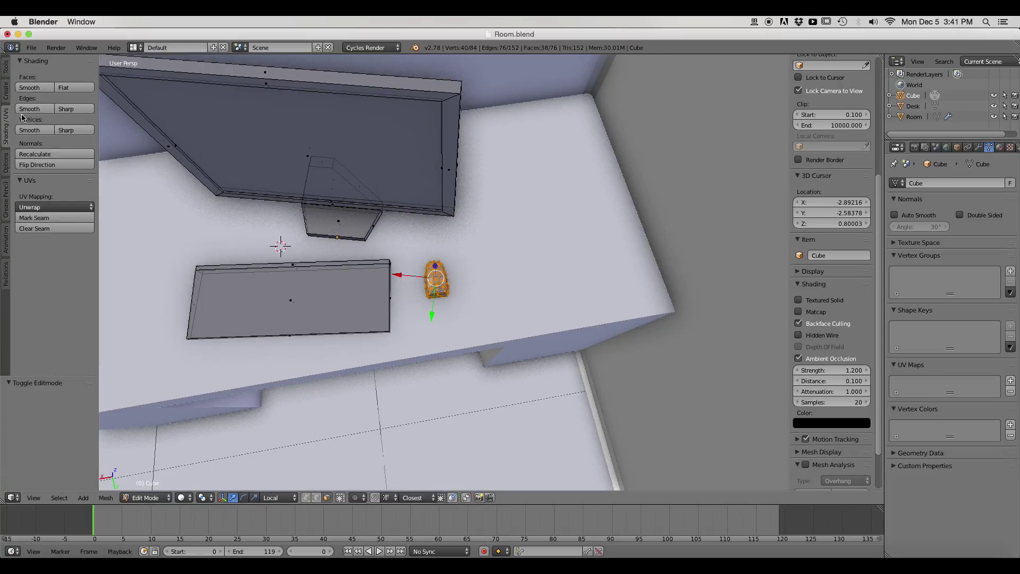
click(34, 87)
key(Tab)
Step: Give the computer its own new material, and rename the object to Computer and its mesh to computer_mesh
scroll(535, 328, down, 4)
right_click(535, 328)
middle_drag(535, 327, 452, 292)
right_click(451, 292)
click(998, 147)
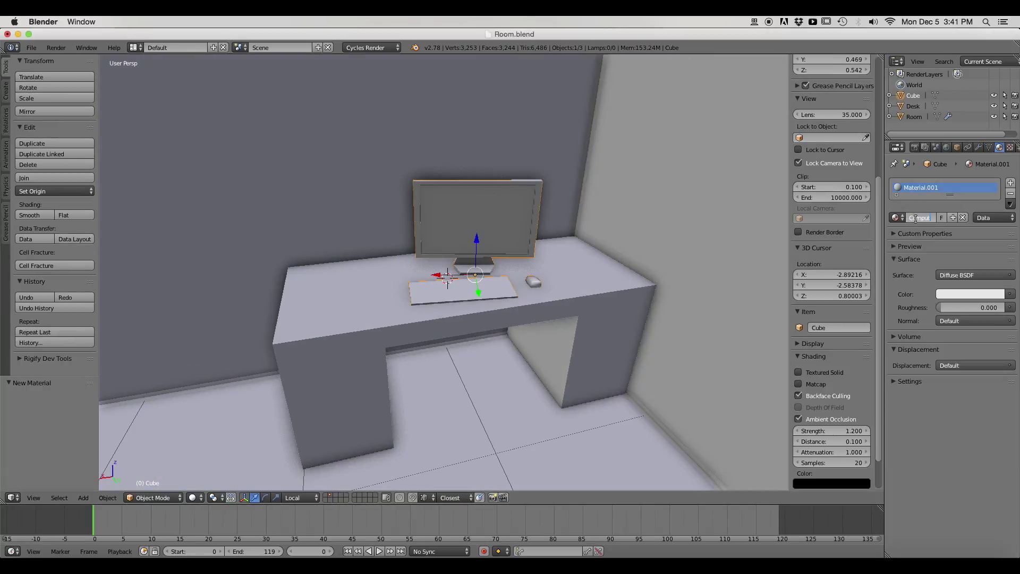
click(988, 147)
Step: Slide the computer about 0.055 along its local Y axis on the desk
scroll(461, 292, down, 5)
drag(461, 298, 460, 291)
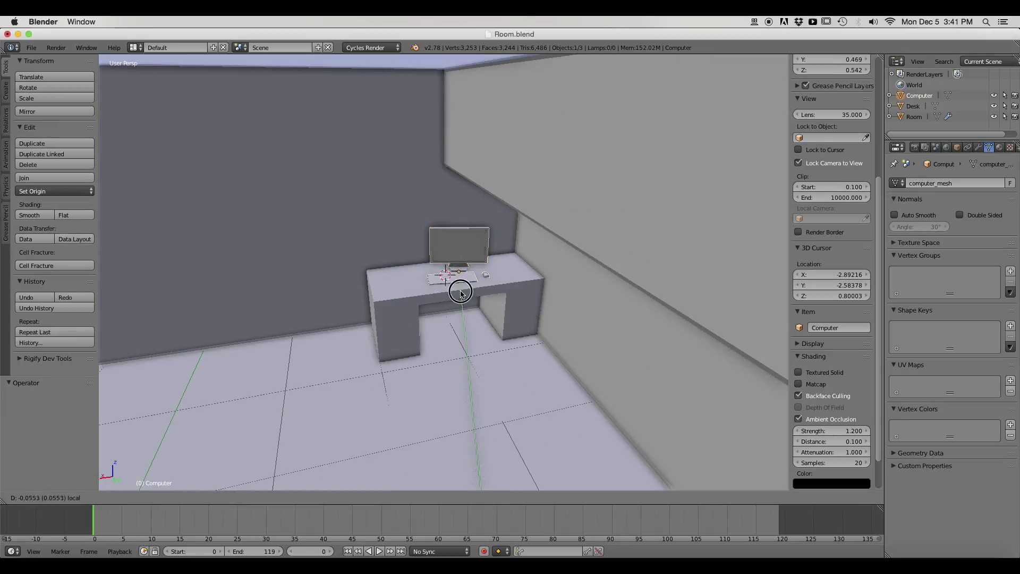
middle_drag(460, 291, 413, 340)
Step: Inset the desk's five front drawer and door faces, scaling to 0.925, and select the inner panels together
right_click(412, 405)
key(Tab)
scroll(413, 405, up, 1)
right_click(424, 315)
shift+right_click(533, 274)
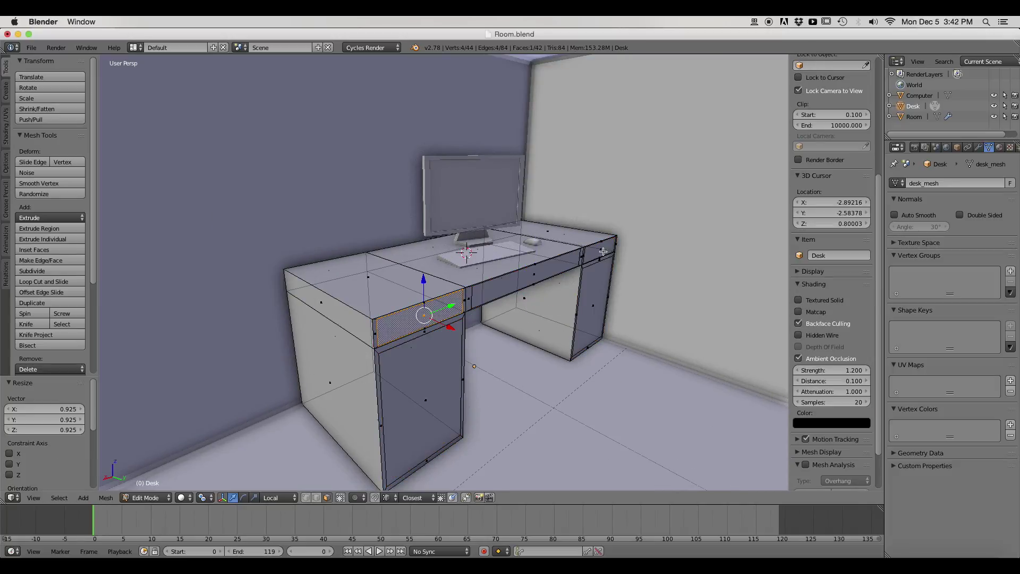
click(555, 272)
middle_drag(555, 272, 586, 281)
shift+right_click(350, 388)
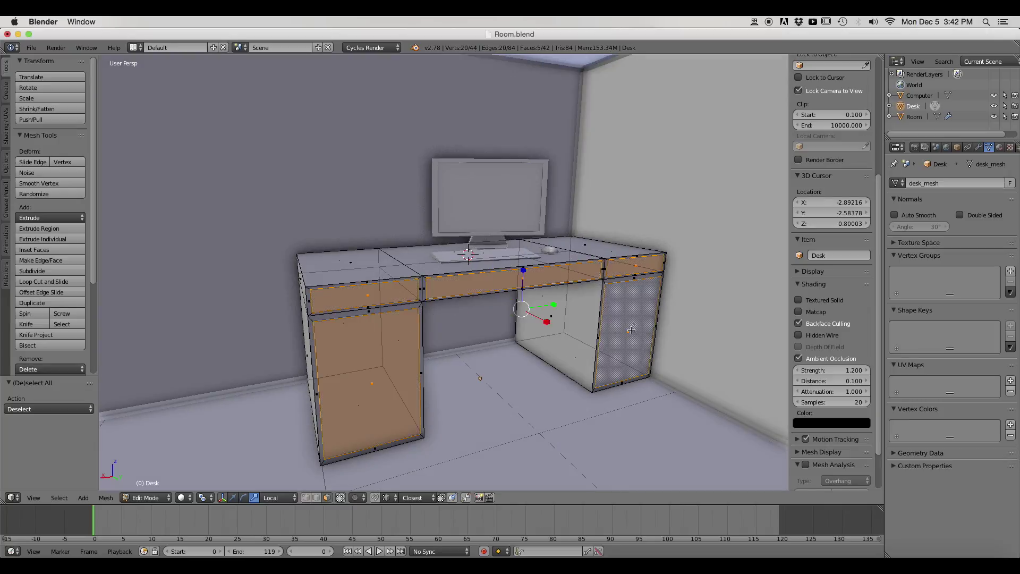
key(Tab)
scroll(541, 377, down, 2)
key(Tab)
Step: Place the 3D cursor on the main room's floor near the free corner and add a cube there for editing
click(496, 366)
scroll(465, 348, down, 6)
right_click(465, 346)
middle_drag(465, 346, 471, 358)
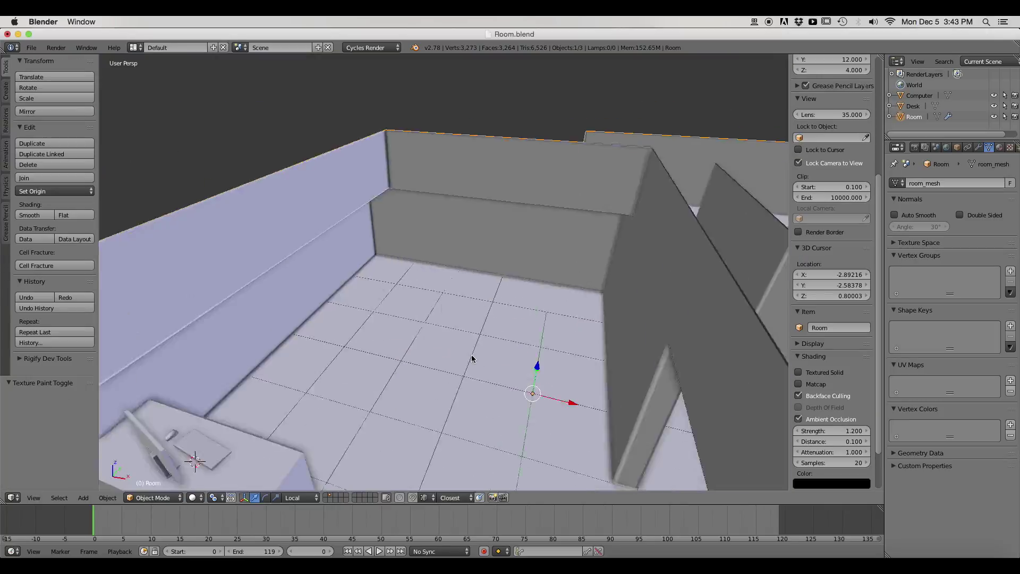
click(505, 375)
key(shift+a)
click(615, 405)
scroll(458, 285, down, 5)
key(Tab)
Step: Raise the cube by 1 along Z and move its bottom face up 0.9 to form a thin tabletop
key(g)
key(z)
key(1)
key(Return)
middle_drag(534, 431, 520, 446)
key(g)
key(z)
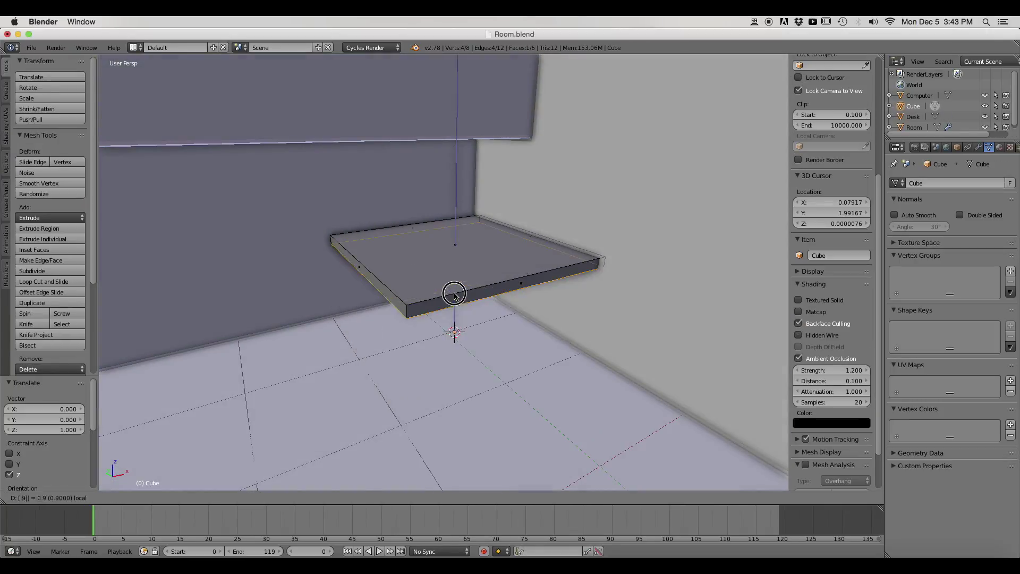
click(453, 298)
middle_drag(453, 298, 462, 329)
Step: Divide the tabletop with two crossing loop cuts and remove one quarter to leave an L shape
key(ctrl+r)
double_click(403, 223)
key(ctrl+r)
click(334, 254)
middle_drag(453, 264, 467, 296)
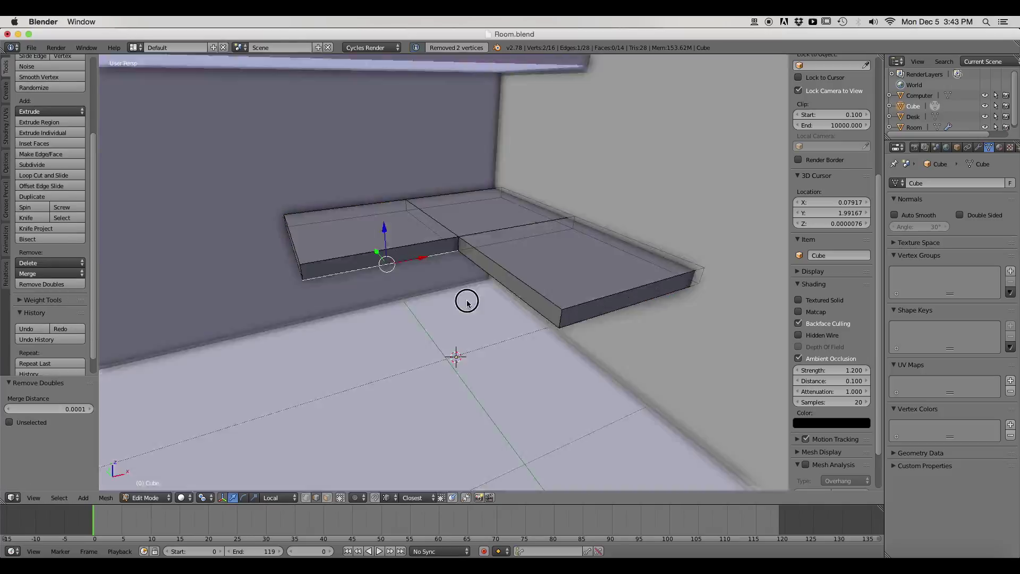
Step: Add a cube for a table leg at the inner corner and scale it down in X and Y only
key(shift+a)
click(405, 326)
key(s)
key(shift+z)
key(a)
scroll(446, 282, up, 5)
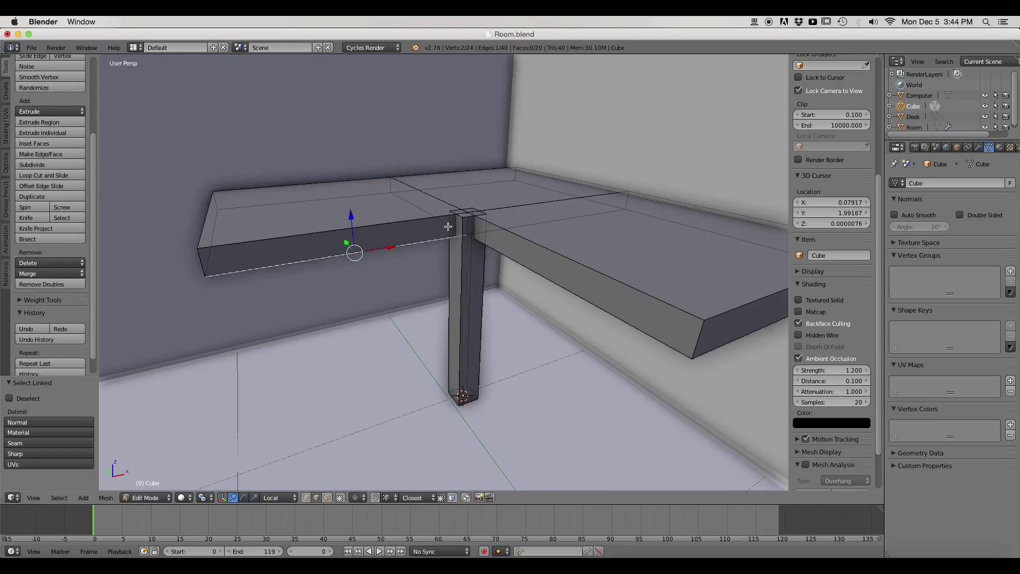
Step: Adjust the leg's top face along Z to meet the tabletop and delete that hidden face
right_click(449, 228)
key(g)
key(z)
key(Return)
key(x)
key(f)
Step: Position the linked leg in top orthographic view and duplicate it under the corners of the L-shaped tabletop
key(l)
key(KP_7)
key(KP_5)
drag(445, 265, 445, 300)
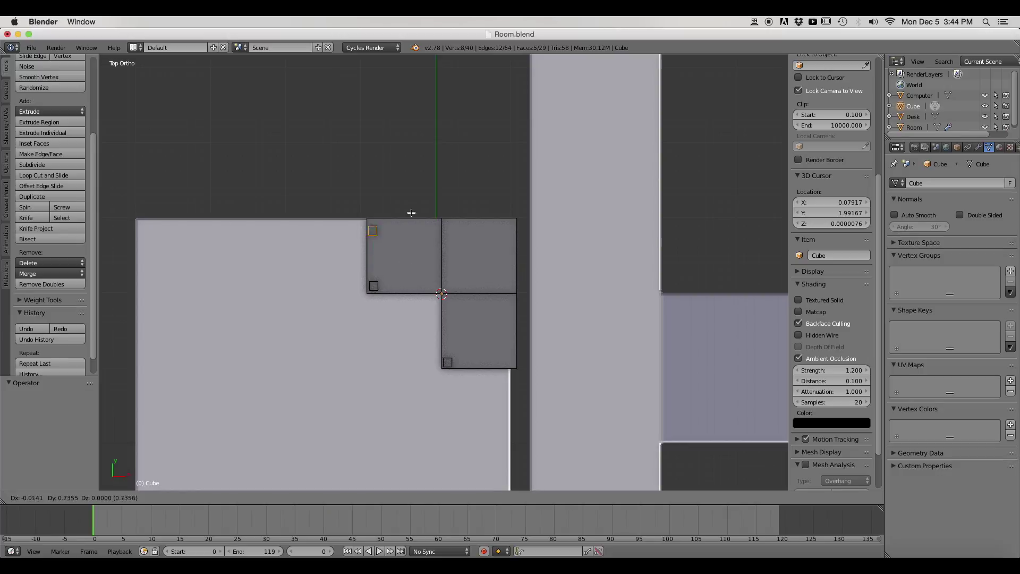
key(Tab)
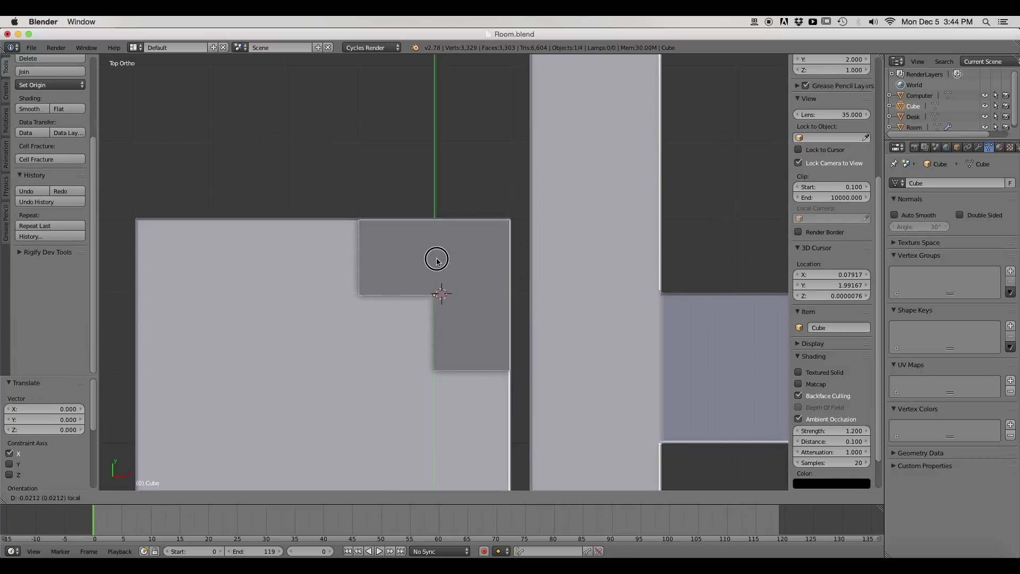
Step: Nudge the table along X against the walls and shorten its legs to give a table height of 0.807
drag(436, 259, 437, 261)
middle_drag(437, 262, 478, 164)
key(Tab)
key(KP_3)
key(Tab)
mouse_move(531, 319)
middle_down()
mouse_move(667, 330)
mouse_move(531, 324)
middle_up()
key(Tab)
drag(282, 258, 281, 242)
key(Tab)
Step: Rename the new cube object to Table
middle_drag(319, 265, 446, 358)
double_click(913, 105)
text(Table)
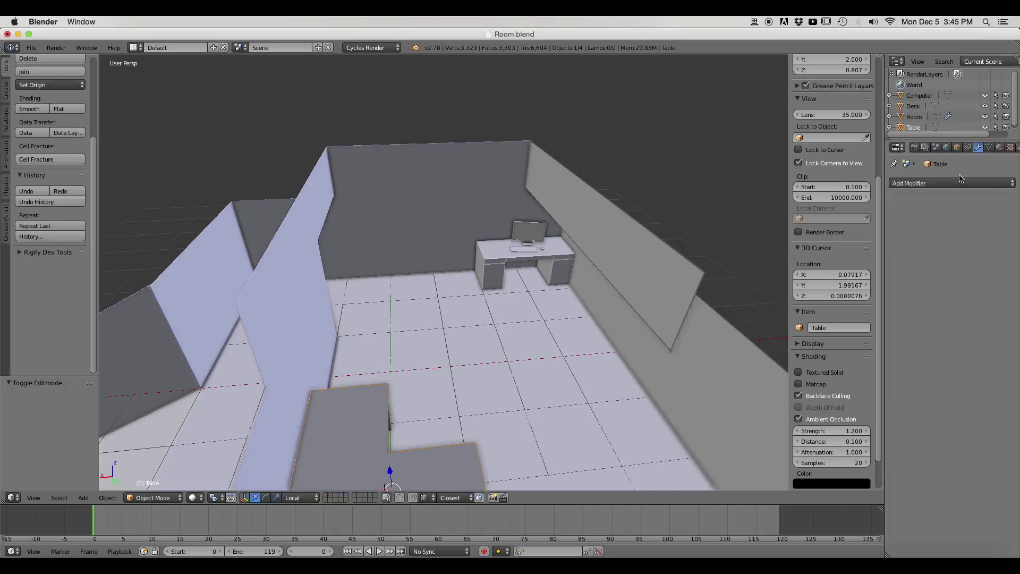
Step: Duplicate the L-shaped table and move the copy into the corner at the end of the corridor area
middle_drag(436, 284, 547, 292)
scroll(547, 293, down, 3)
right_click(478, 274)
shift+middle_drag(574, 260, 425, 348)
key(shift+d)
click(555, 179)
middle_drag(555, 178, 364, 313)
text(g)
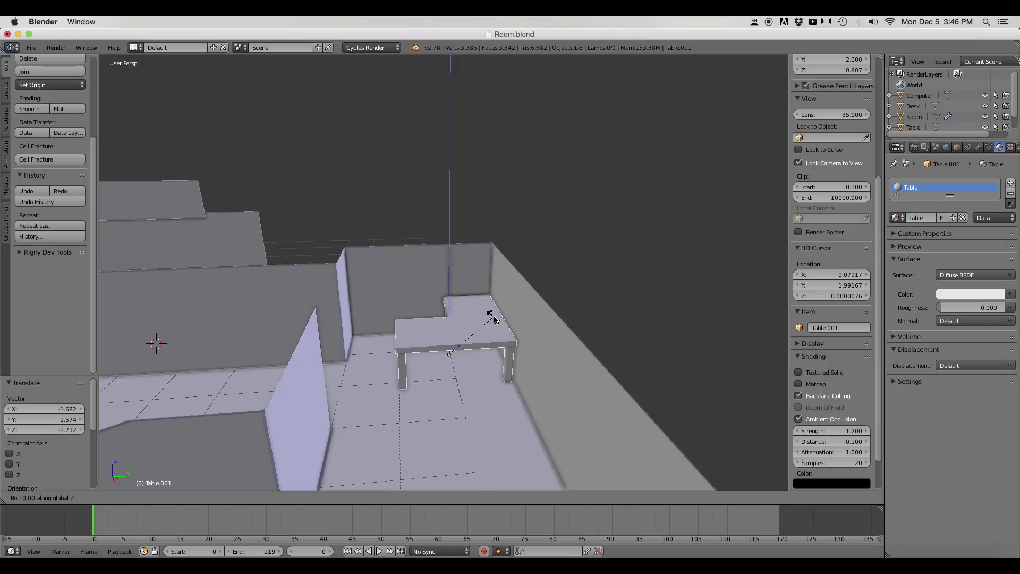
Step: Rotate the duplicated table 90 degrees about the global Z axis
text(90)
key(Return)
key(a)
Step: Duplicate the rotated table again and place the new copy in the lowered end room
middle_drag(494, 319, 478, 367)
right_click(480, 367)
key(shift+d)
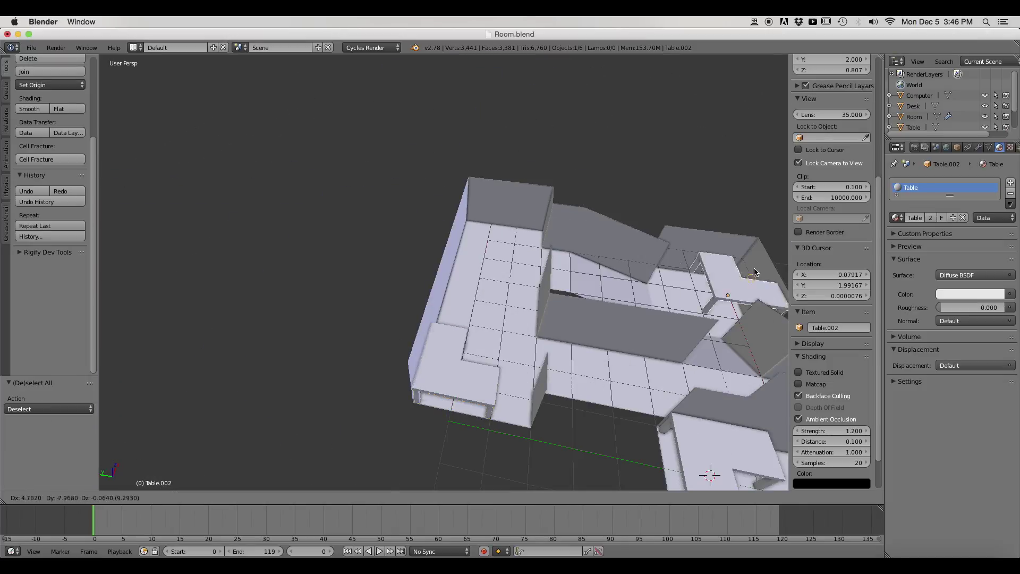
click(751, 272)
shift+middle_drag(751, 272, 446, 300)
Step: Delete the extra tabletop sections and legs of the second copy, leaving one square top with two legs
scroll(446, 300, up, 4)
key(Tab)
middle_drag(579, 380, 478, 380)
key(b)
drag(317, 225, 418, 469)
click(500, 460)
middle_drag(500, 459, 454, 338)
Step: Duplicate the two remaining legs to the opposite side of the square tabletop and finish editing the mesh
key(l)
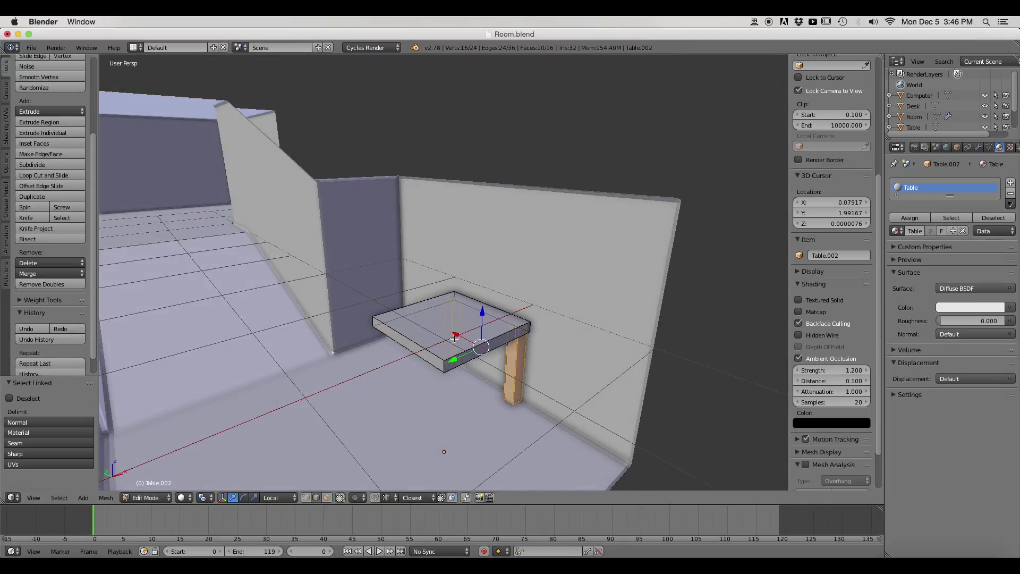
click(381, 387)
key(KP_7)
key(a)
key(a)
key(Tab)
Step: Move the small square table toward the end room's corner and lower it 0.011 along Z onto the floor
key(g)
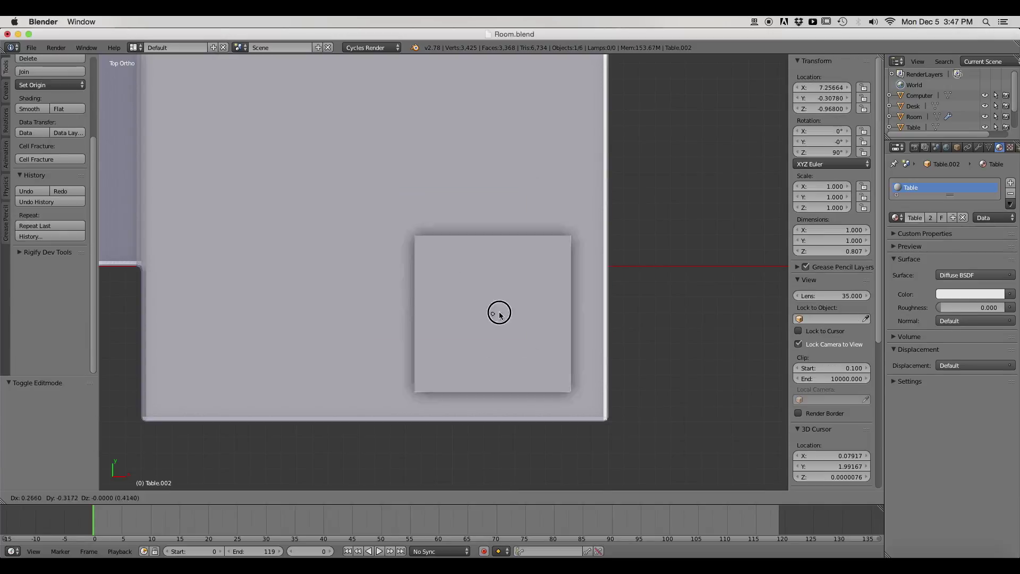
click(498, 312)
middle_drag(499, 312, 553, 340)
key(g)
key(z)
click(523, 409)
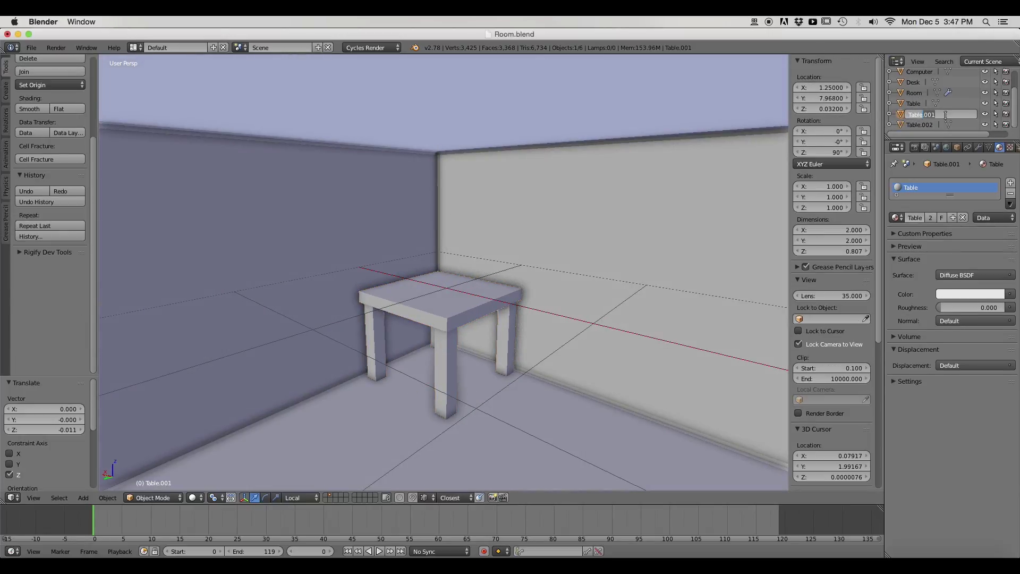
Step: Rename the small table object SmallTable and its mesh data smalltable_mesh
text(Small)
key(Return)
click(988, 148)
click(931, 187)
key(Return)
key(a)
scroll(549, 125, down, 7)
middle_drag(553, 80, 549, 126)
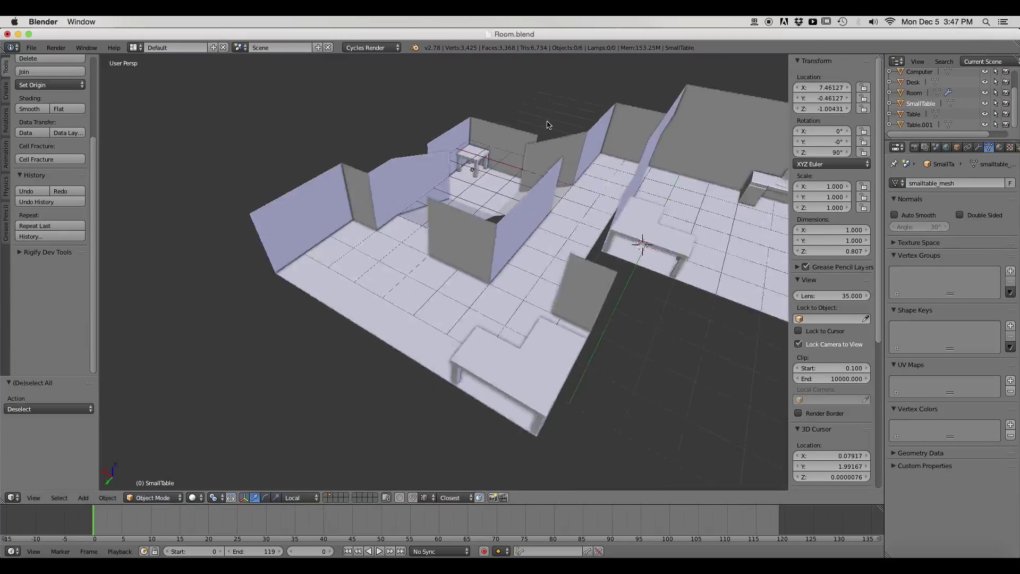
right_click(473, 160)
middle_drag(473, 159, 453, 264)
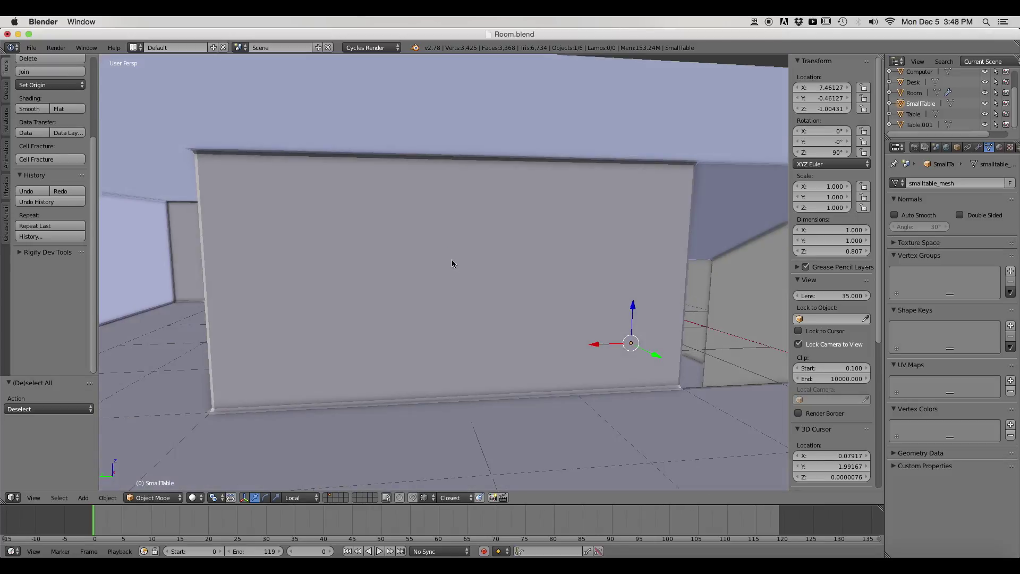
Step: Add a new mesh on the corridor wall and position its geometry in edit mode as the base of a long shelf
click(452, 262)
key(shift+a)
click(499, 275)
key(Tab)
drag(450, 229, 450, 259)
middle_drag(450, 259, 372, 287)
drag(409, 268, 435, 273)
key(a)
middle_drag(435, 273, 400, 380)
Step: Extrude the shelf geometry and slide part of it along its local X axis to shape the board and a support
right_click(415, 287)
right_click(277, 297)
key(e)
drag(271, 257, 268, 114)
key(ctrl+Tab)
click(281, 332)
right_click(376, 328)
key(g)
key(x)
key(x)
Step: Select the linked support piece and move it along its local Z axis against the shelf's underside
middle_drag(264, 348, 247, 296)
click(335, 321)
key(l)
key(g)
key(z)
key(z)
key(l)
Step: Duplicate the support bracket and place the copy under the opposite end of the shelf
drag(242, 291, 334, 290)
middle_drag(334, 290, 348, 266)
key(l)
scroll(347, 266, down, 4)
key(shift+d)
key(Escape)
drag(347, 266, 596, 270)
middle_drag(595, 270, 638, 313)
Step: Finish editing the long shelf, name its mesh data shelf_mesh and give it a new material named Shelf
key(Tab)
click(931, 183)
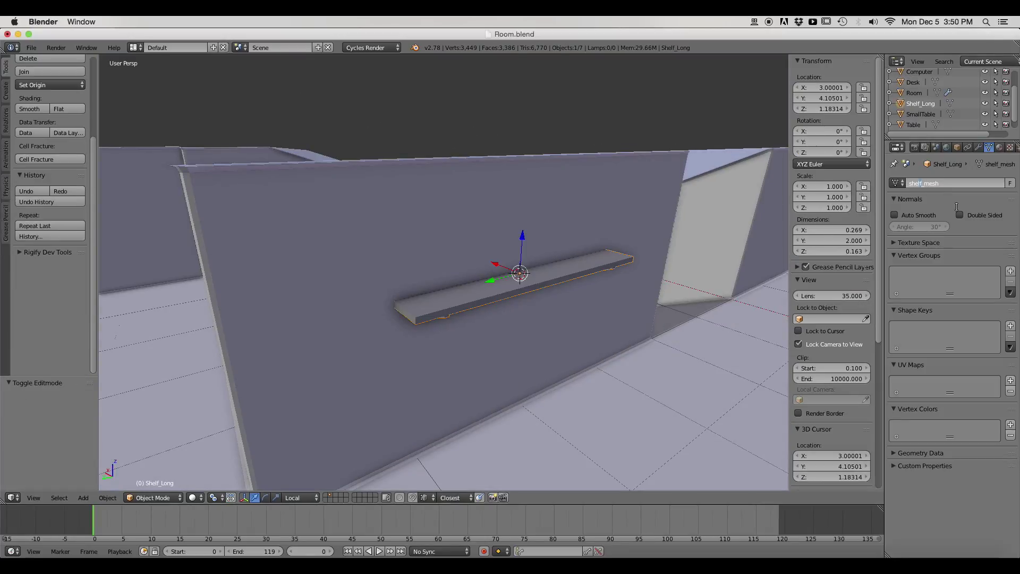
click(999, 147)
click(936, 217)
click(928, 217)
text(sh)
key(BackSpace)
text(S)
key(Return)
Step: Rotate a copy of the long shelf 90 degrees about the Z axis
scroll(497, 364, down, 5)
middle_drag(537, 340, 490, 362)
key(r)
key(z)
key(9)
key(0)
key(Return)
Step: Move the rotated shelf copy onto the end wall beside the table, at about Y 8.99 and Z 1.35
middle_drag(299, 278, 414, 234)
drag(424, 250, 413, 219)
middle_drag(414, 219, 308, 208)
drag(307, 204, 314, 266)
middle_drag(314, 266, 335, 285)
drag(336, 285, 463, 276)
middle_drag(463, 275, 552, 298)
drag(552, 298, 535, 299)
middle_drag(535, 298, 319, 276)
Step: Shorten the shelf copy to 1.096 along its local Y axis and slide it 0.647 along the wall
key(Tab)
key(b)
drag(271, 273, 291, 310)
drag(547, 270, 595, 317)
key(a)
key(a)
key(s)
key(y)
key(y)
click(419, 296)
key(Tab)
scroll(419, 295, down, 4)
drag(410, 283, 345, 283)
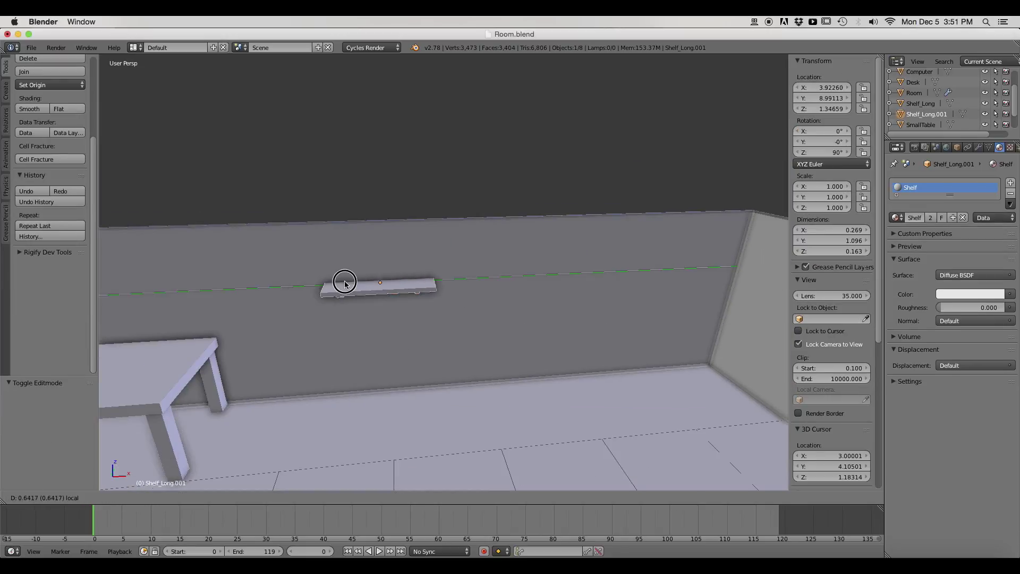
Step: Rename the shortened shelf Shelf_Short and its mesh data shelf_short_mesh
text(Short)
key(Return)
click(988, 148)
click(957, 183)
key(Return)
Step: Place duplicates of the short shelf along the same wall
middle_drag(451, 287, 365, 282)
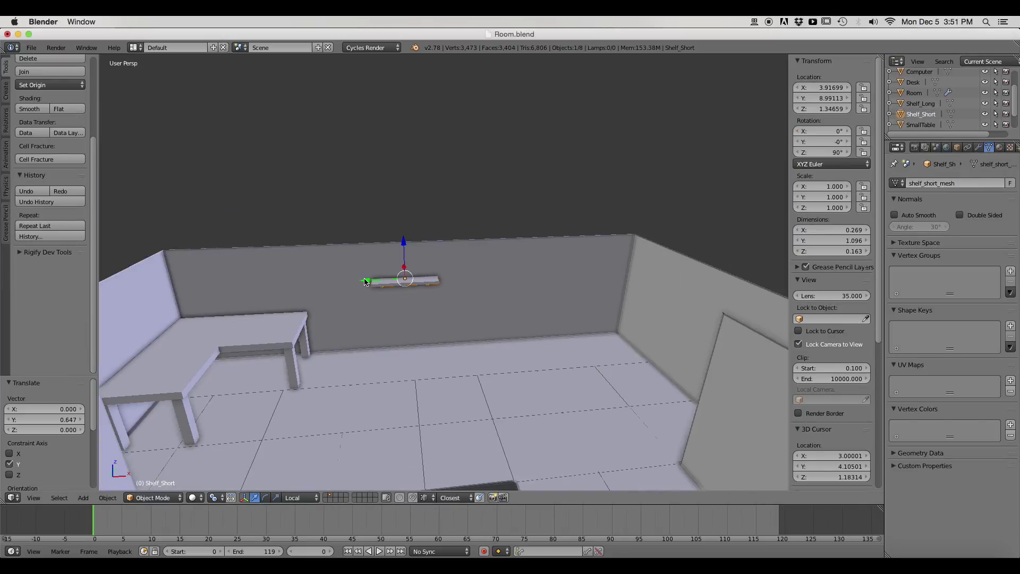
click(229, 285)
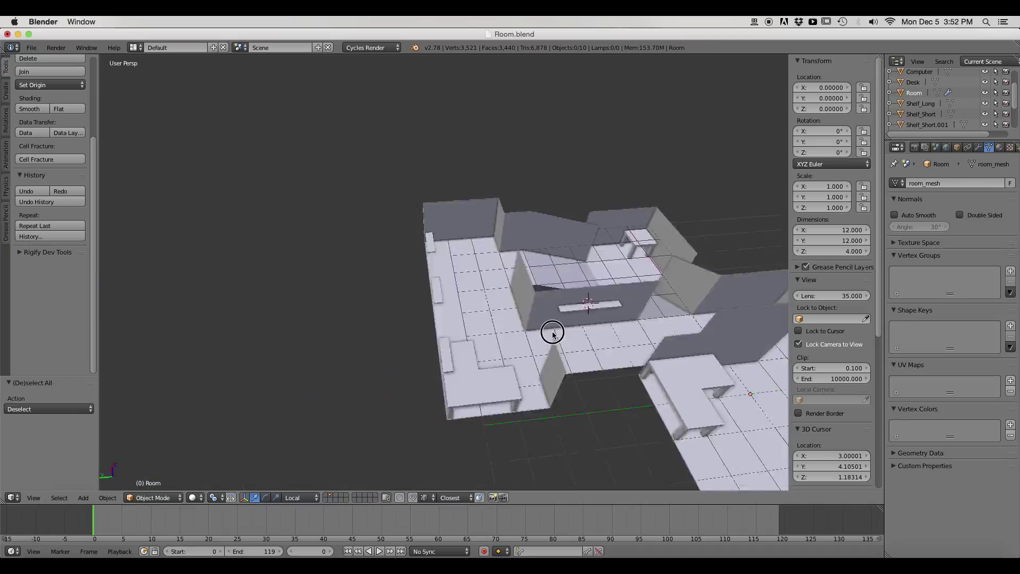
Step: Add a plane on the main room's floor at about X -2.00, Y -0.01
scroll(492, 298, up, 4)
middle_drag(553, 337, 617, 328)
scroll(492, 298, down, 3)
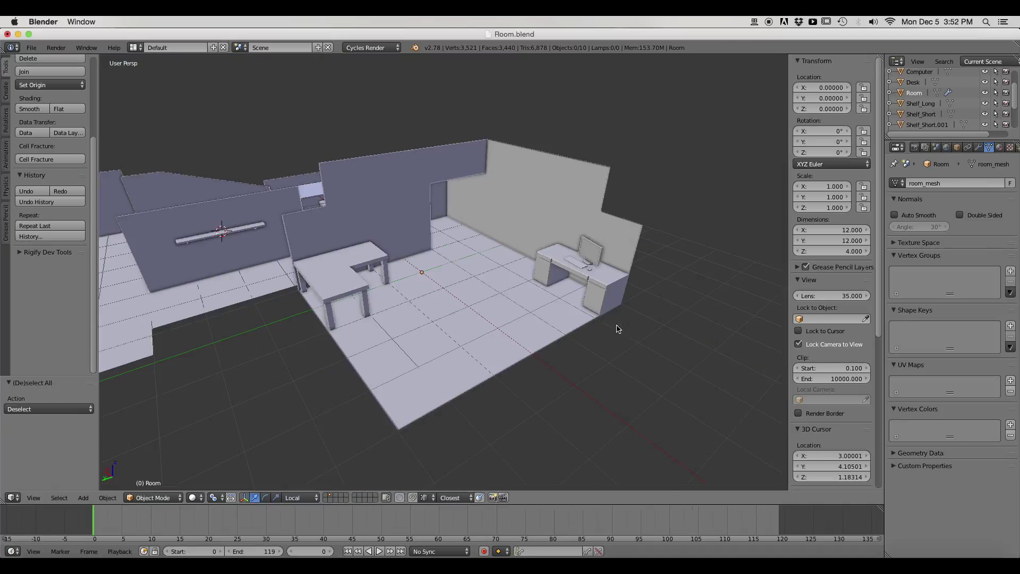
scroll(826, 365, down, 8)
scroll(638, 303, down, 2)
middle_drag(478, 305, 372, 314)
scroll(500, 337, up, 5)
click(408, 283)
key(shift+a)
mouse_move(501, 336)
shift+middle_down()
mouse_move(505, 279)
mouse_move(478, 340)
shift+middle_up()
click(456, 304)
Step: Extrude the plane into a thin rug scaled 1.528 along X and Y, and bevel its vertical corner edges
key(Tab)
key(e)
key(ctrl+l)
scroll(473, 291, down, 4)
key(s)
key(shift+z)
click(510, 297)
ctrl+drag(322, 297, 245, 297)
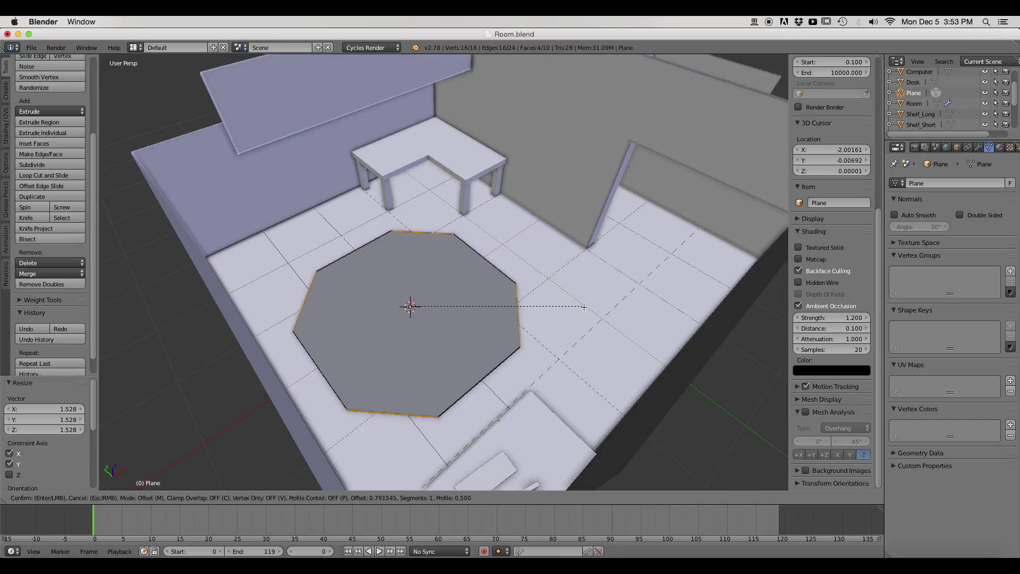
Step: Adjust the rug's height, rotate it about Z and shift it 0.212 in X and 0.119 in Y on the floor
key(Tab)
middle_drag(512, 344, 476, 311)
key(g)
key(z)
key(Return)
key(r)
key(z)
click(476, 312)
key(g)
key(shift+z)
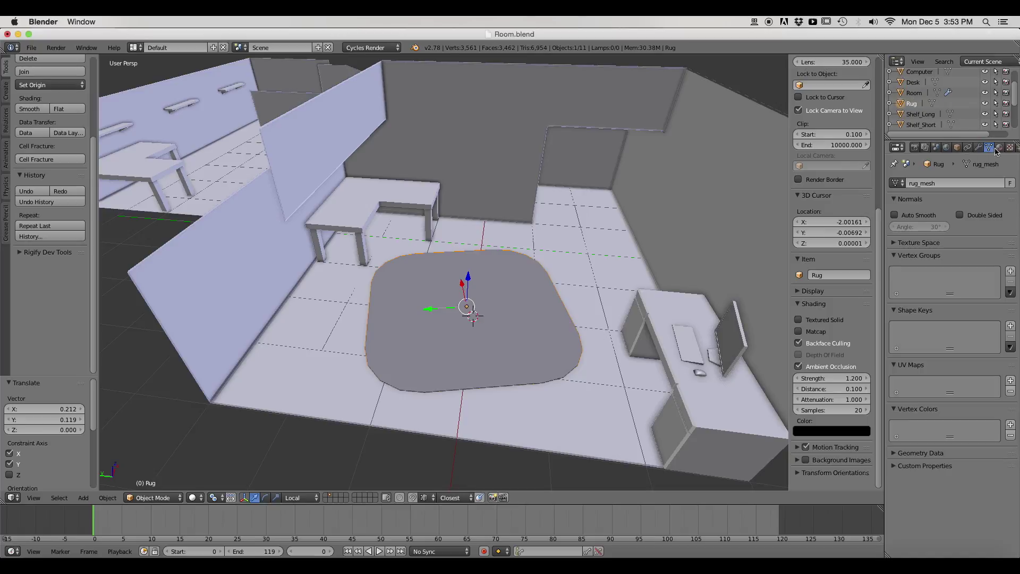
Step: Create a new material for the rug and name it Rug
click(997, 148)
click(939, 217)
click(932, 217)
text(Ruga)
Step: Add a cube in front of the desk and replace its mesh with a single-user copy of smalltable_mesh
click(512, 364)
key(shift+a)
click(589, 133)
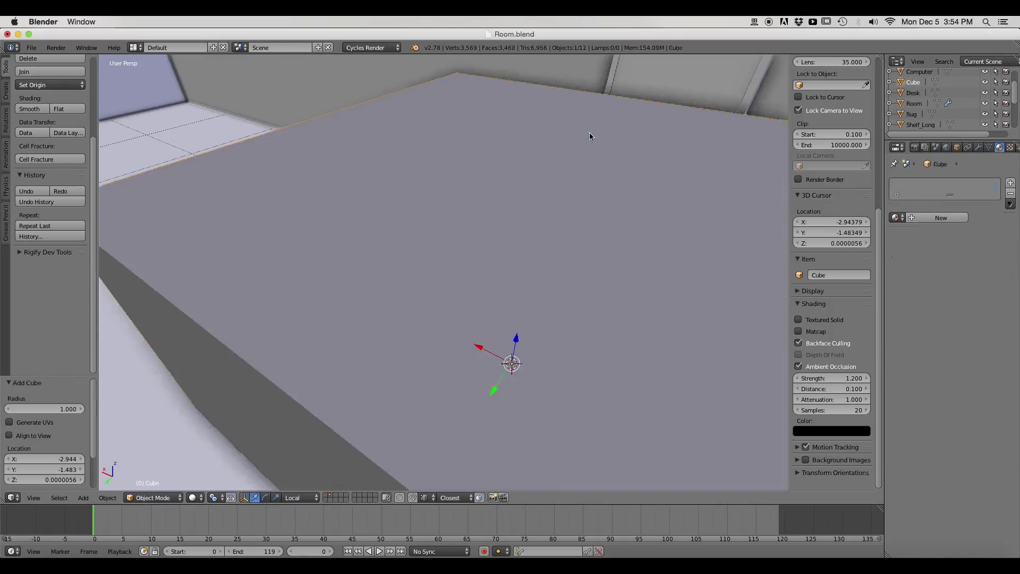
scroll(589, 133, down, 4)
click(987, 147)
click(896, 183)
click(807, 270)
click(998, 183)
Step: Scale the copied small table mesh to about 0.47 to form the chair's seat and legs
key(Tab)
scroll(616, 252, up, 1)
key(s)
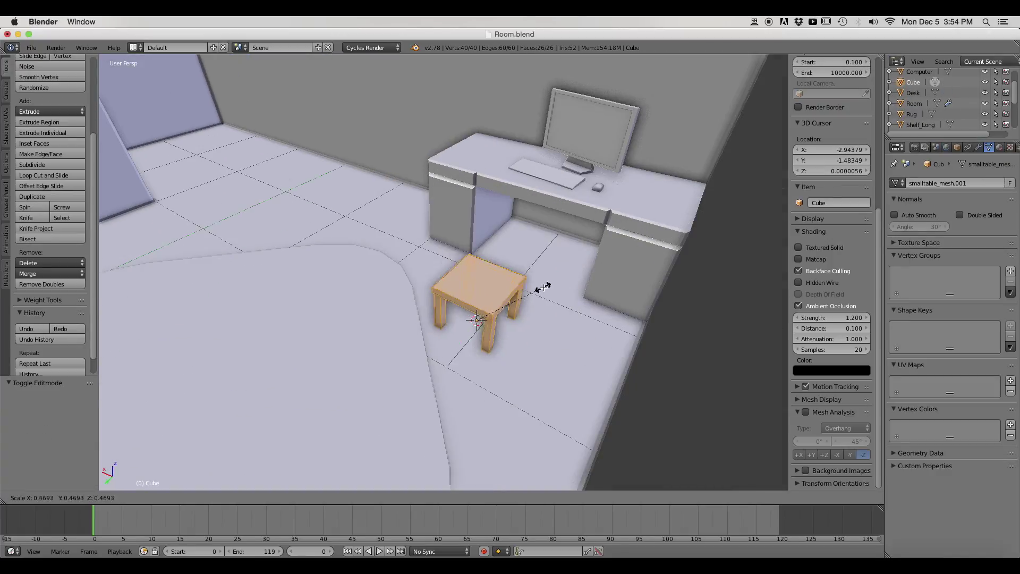
click(543, 287)
Step: Model the chair's backrest by extruding and scaling its front and back faces into a frame around a central opening
middle_drag(543, 288, 467, 297)
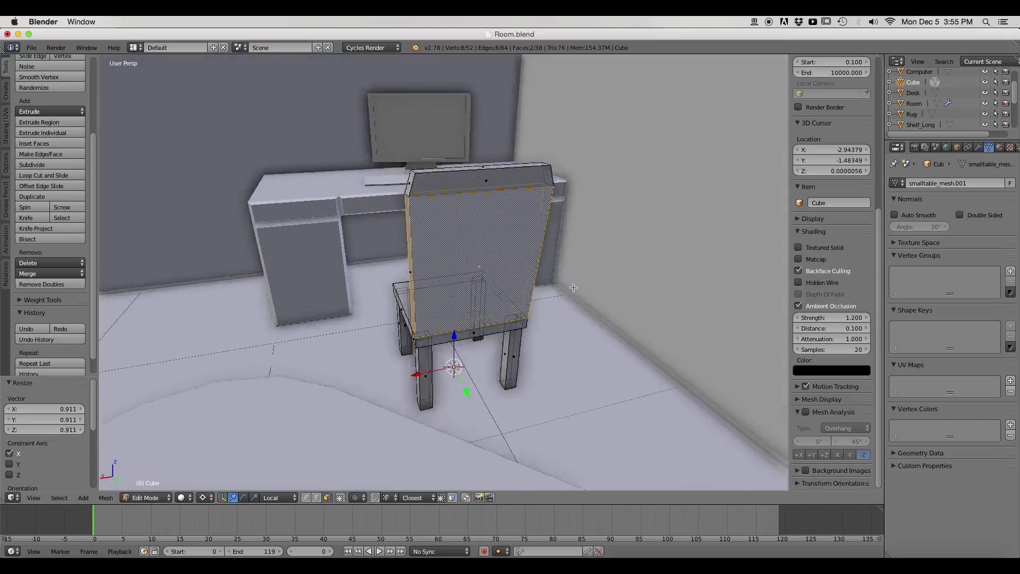
middle_drag(404, 403, 356, 489)
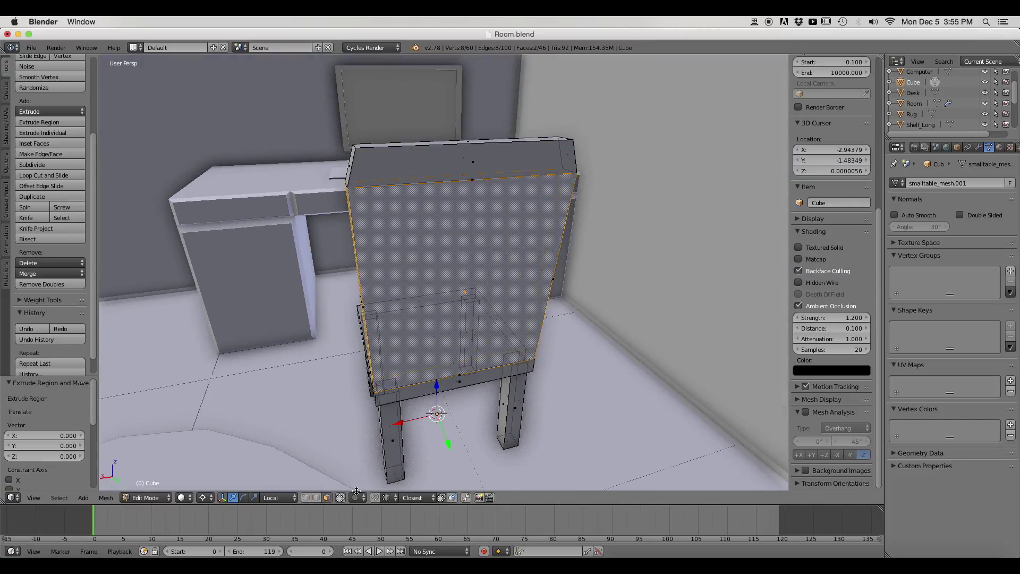
middle_drag(567, 306, 496, 306)
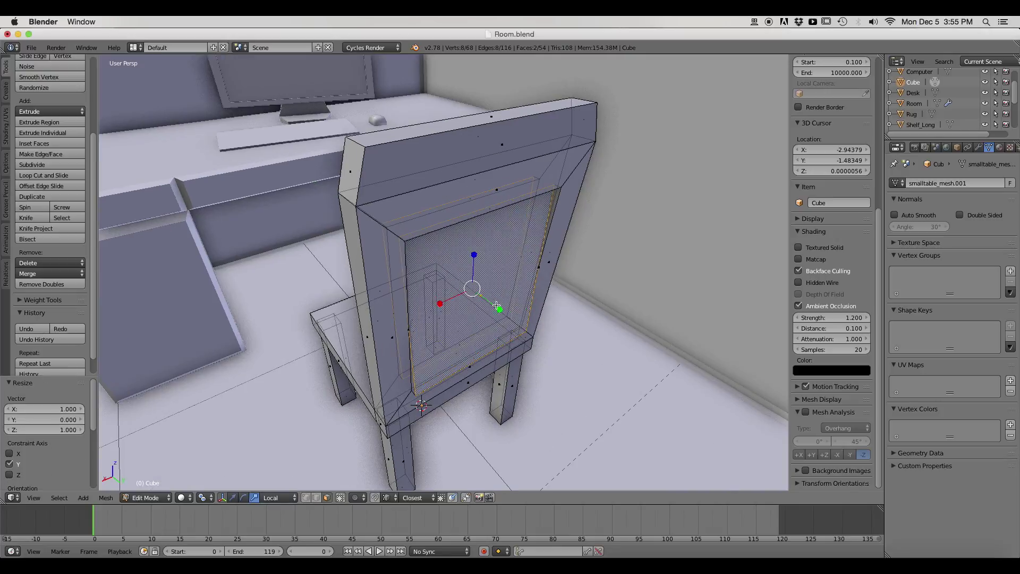
click(581, 268)
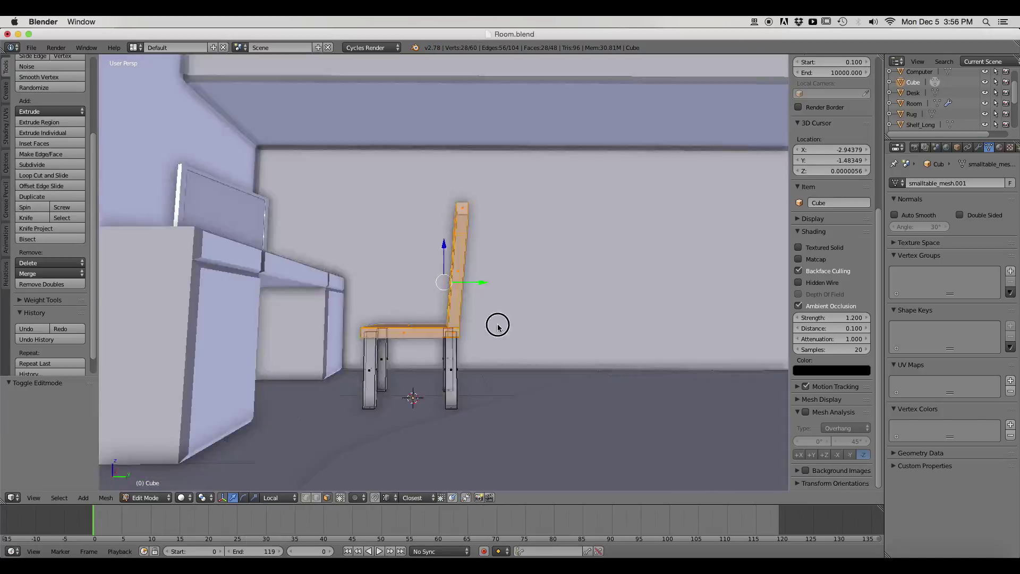
drag(354, 291, 492, 355)
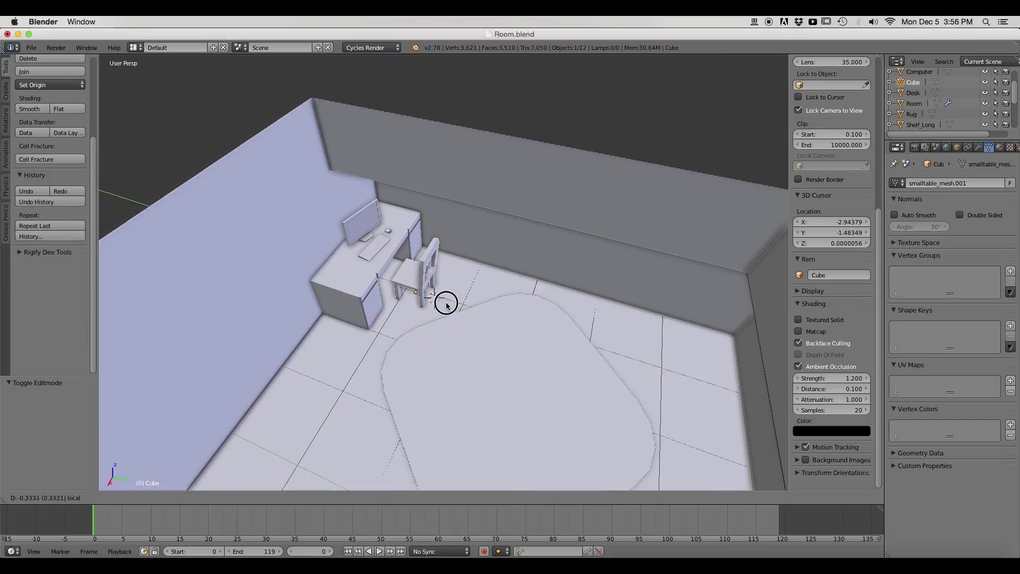
Step: Rename the chair's mesh data chair_mesh and open its material name for editing
click(947, 183)
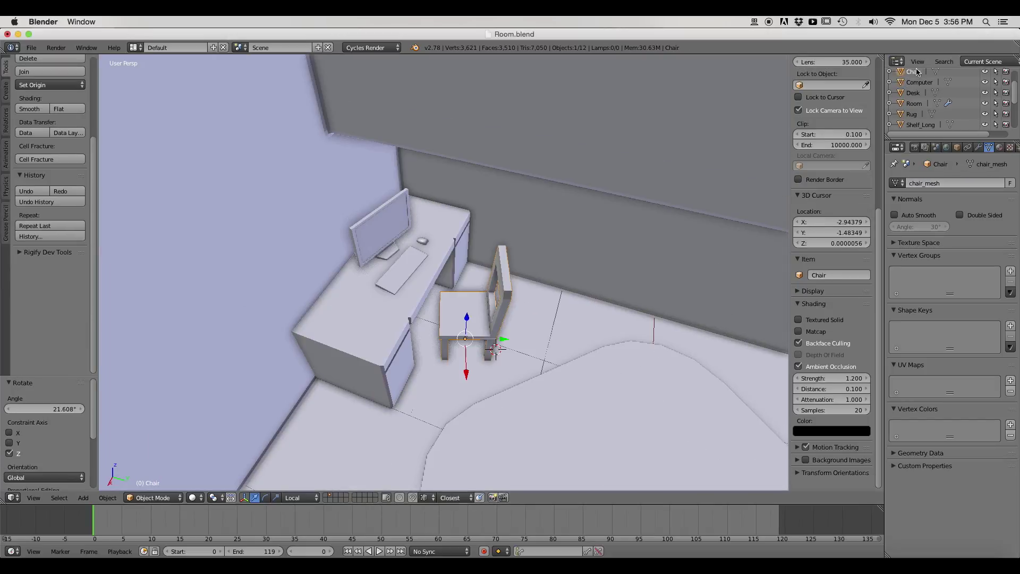
double_click(917, 216)
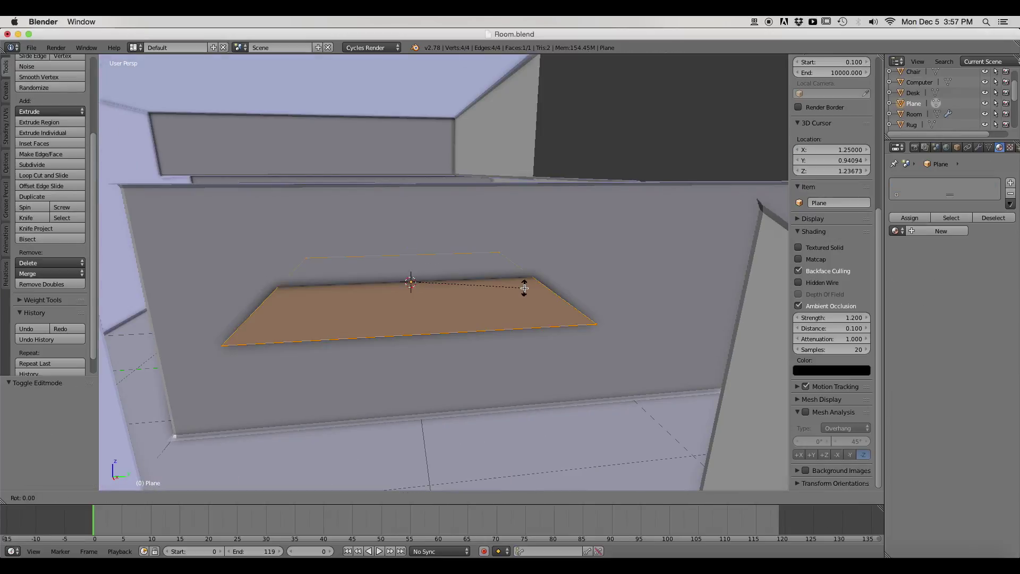
Step: Shape the wall plane into a framed picture and set up its materials, starting with PictureFrame
key(s)
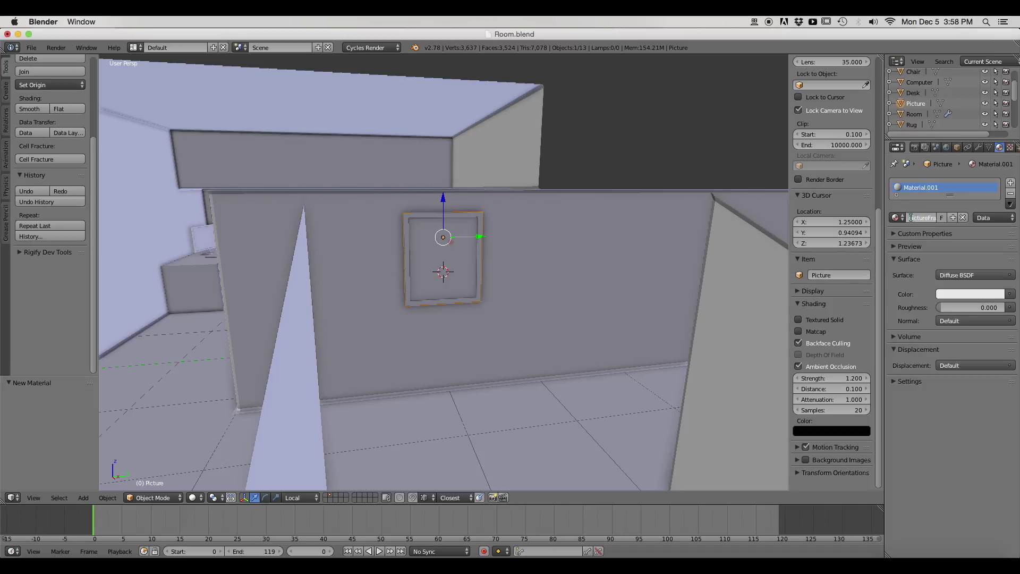
drag(929, 194, 930, 226)
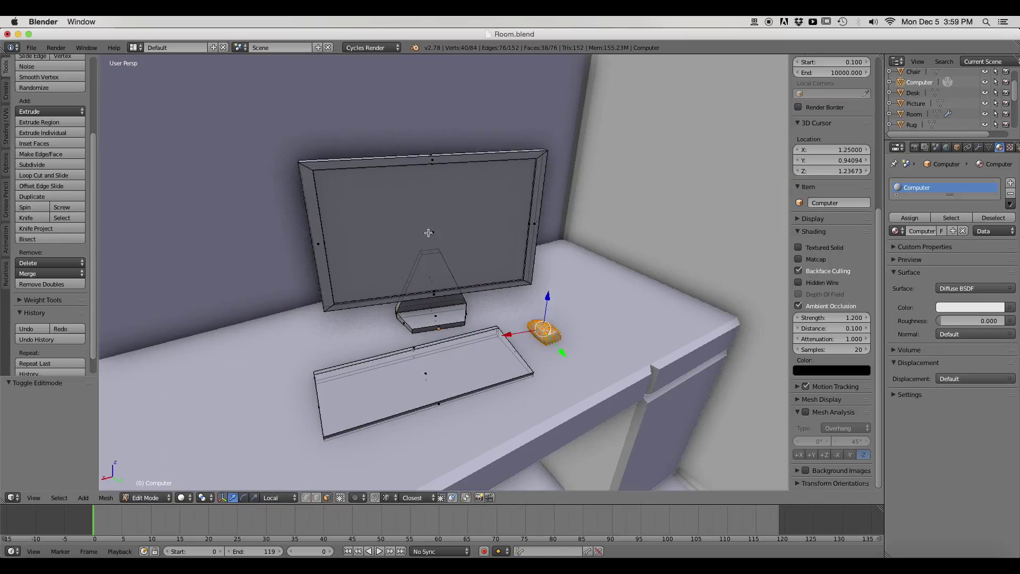
Step: Rename a material of the computer mesh
double_click(919, 256)
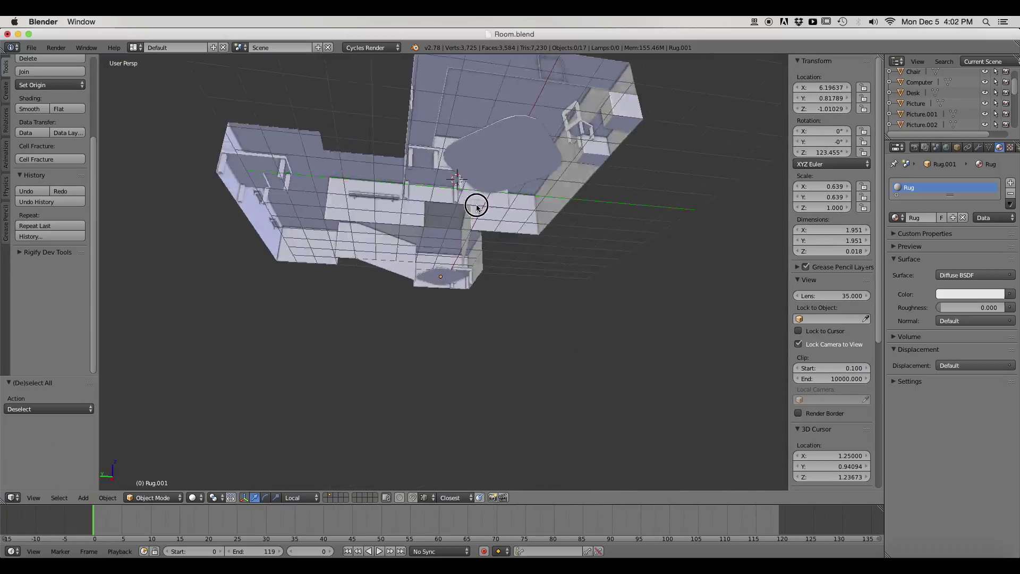
middle_drag(477, 208, 475, 312)
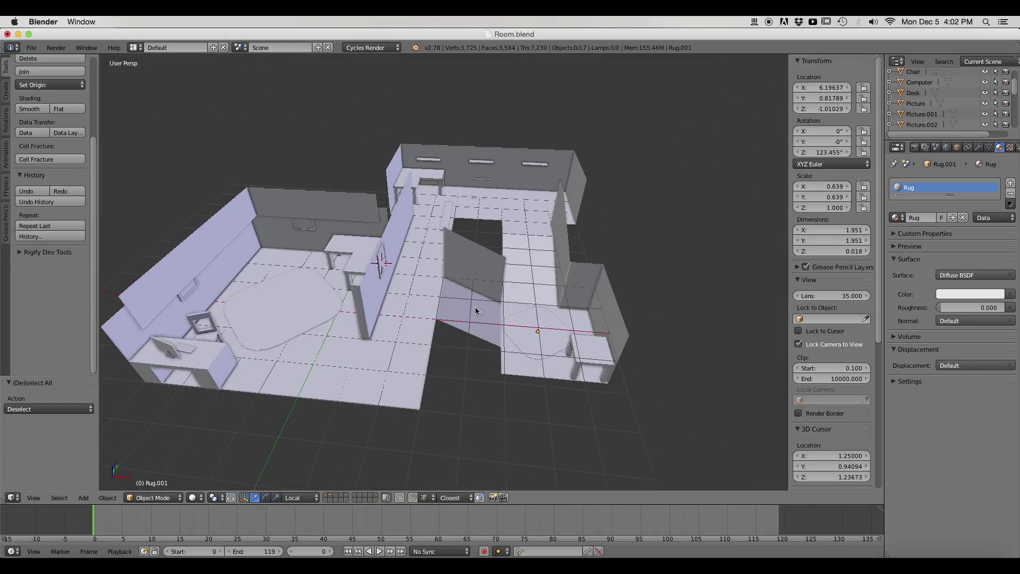
shift+middle_drag(613, 237, 644, 236)
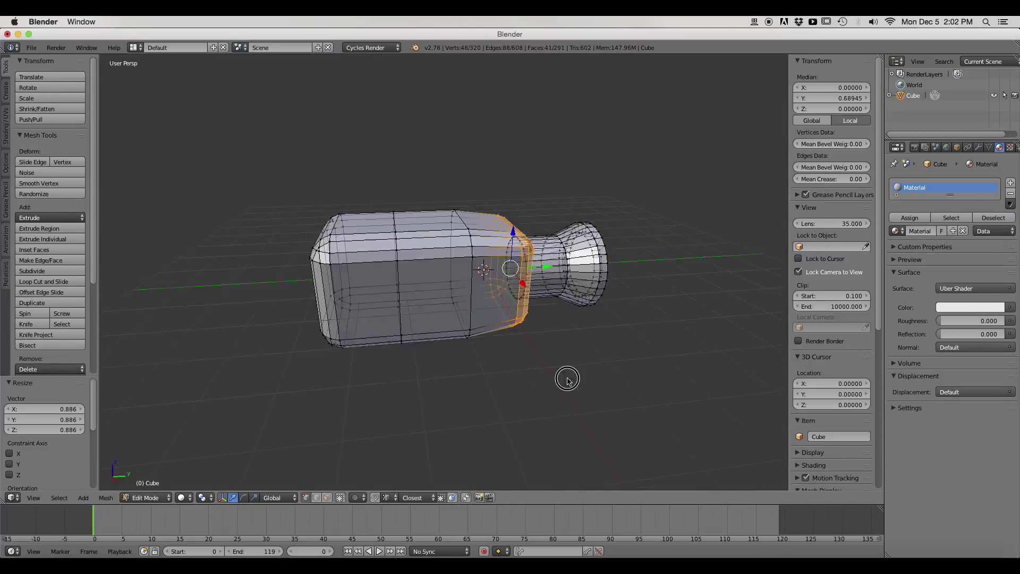
Step: Set the camera model's origin to its mount base using the 3D cursor and reset its location to the world origin
click(804, 266)
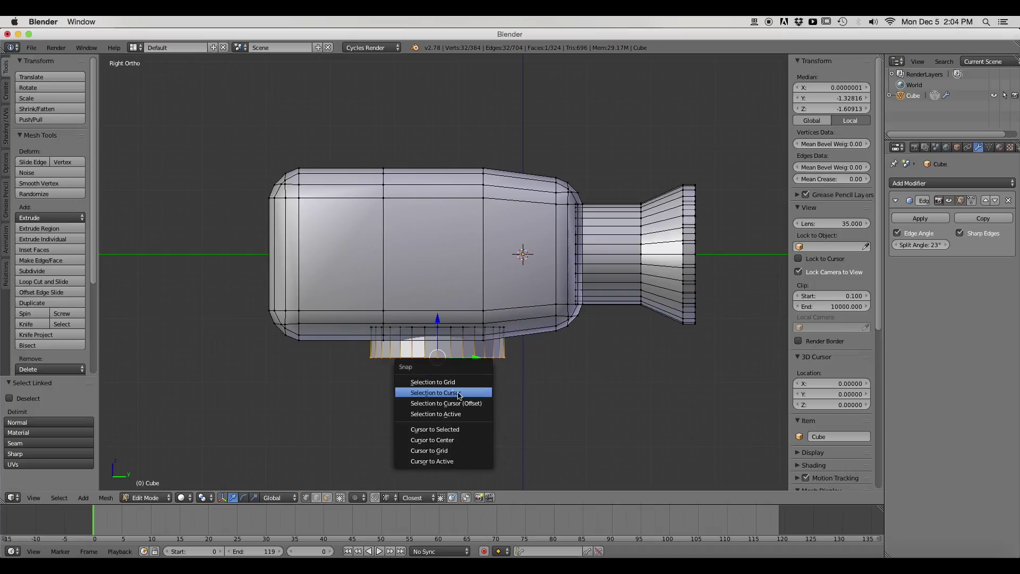
click(435, 429)
key(Tab)
scroll(443, 272, down, 2)
key(alt+g)
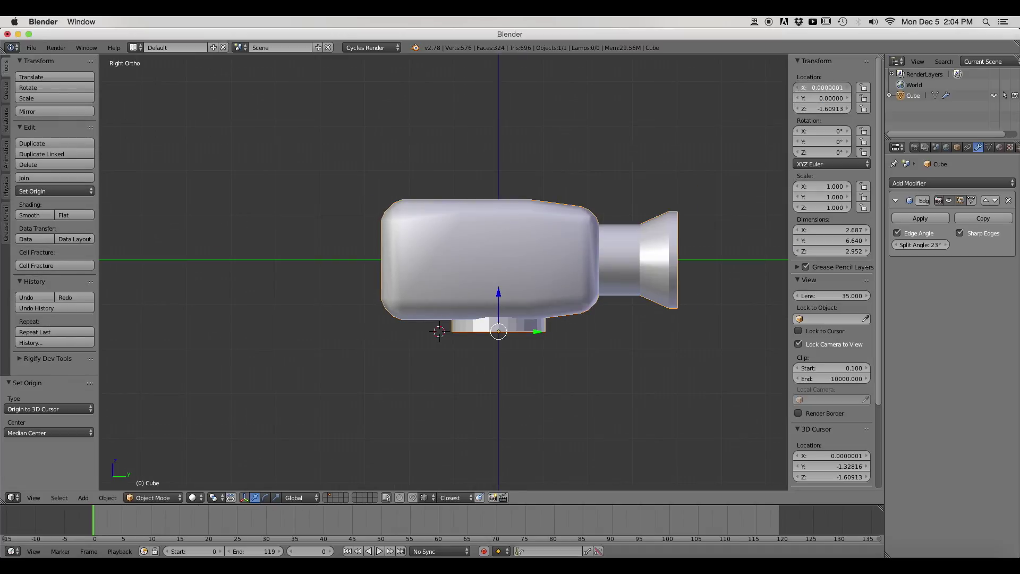
middle_drag(579, 339, 541, 360)
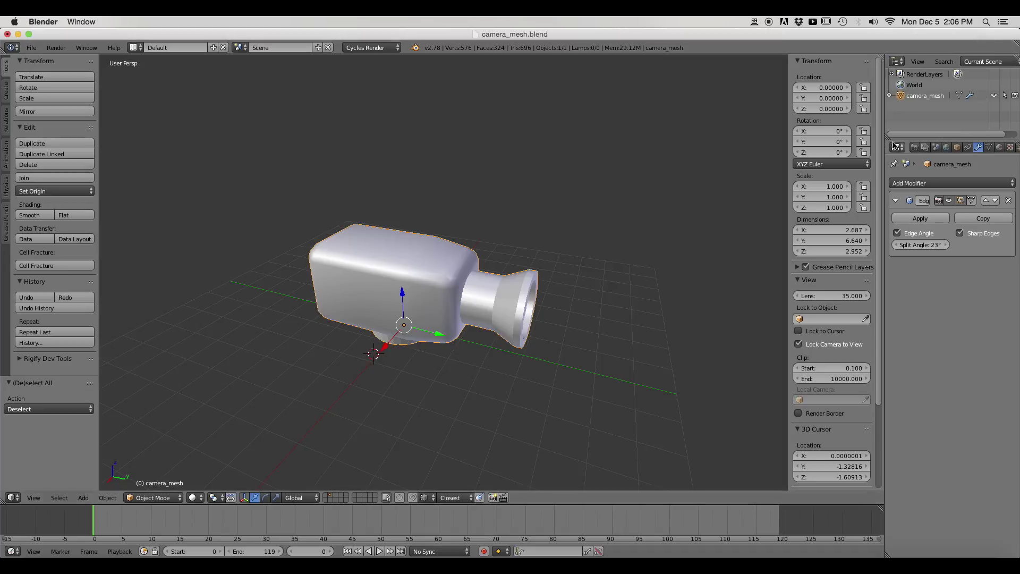
Step: Name the camera's mesh data camera_mesh and rework its rounded body into a plain block tapered at the rear
click(991, 148)
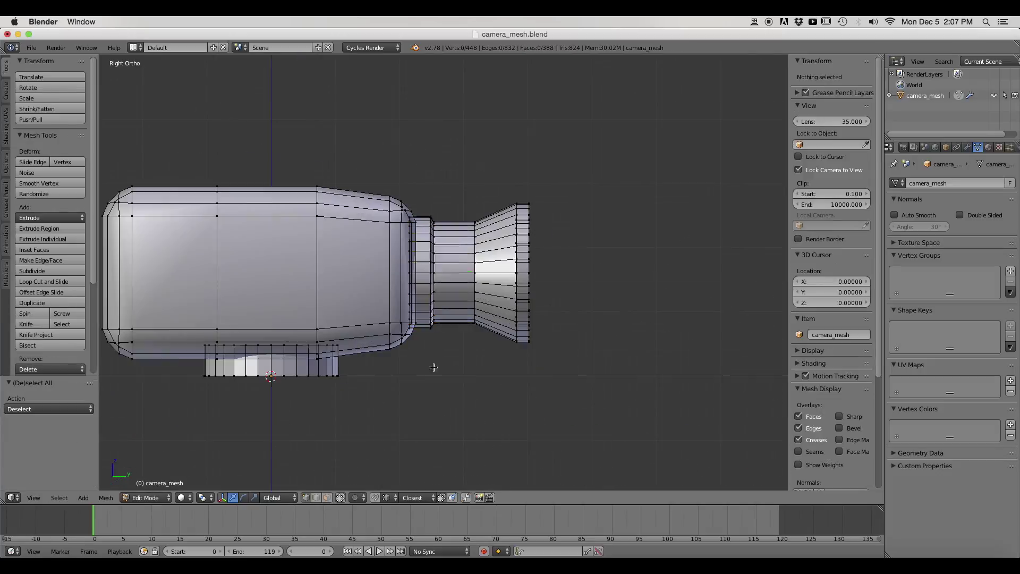
drag(266, 176, 337, 397)
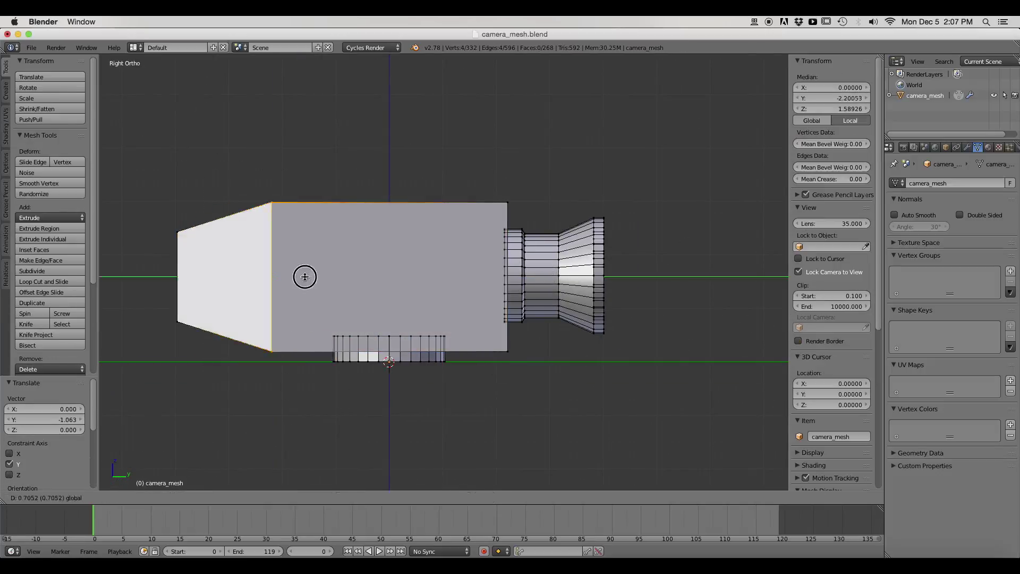
click(305, 276)
Step: Extend the front of the camera body into a sloped hood around the lens, reaching further forward at its upper edge
middle_drag(519, 371, 455, 403)
right_click(437, 308)
scroll(583, 320, up, 5)
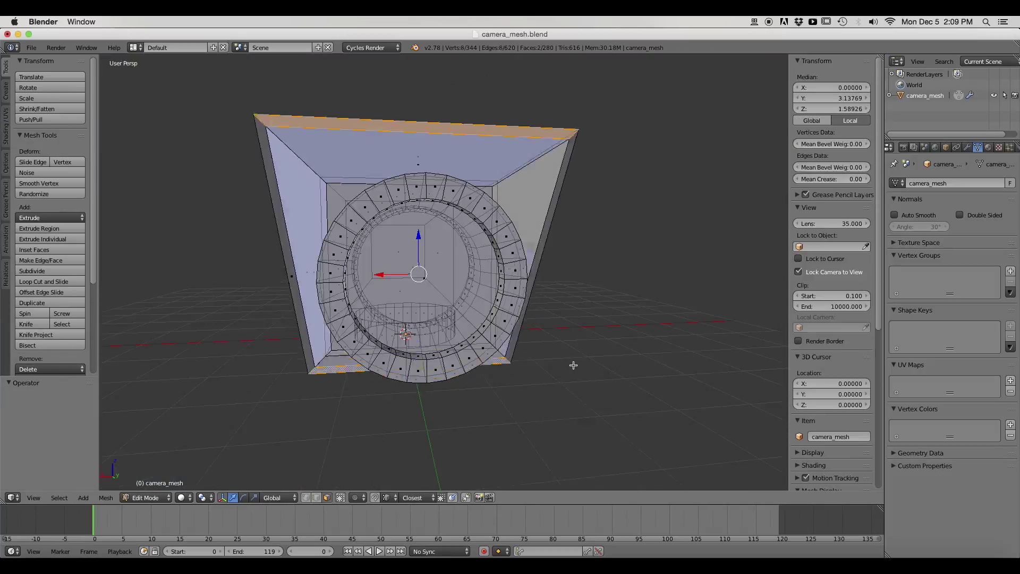
middle_drag(569, 364, 417, 319)
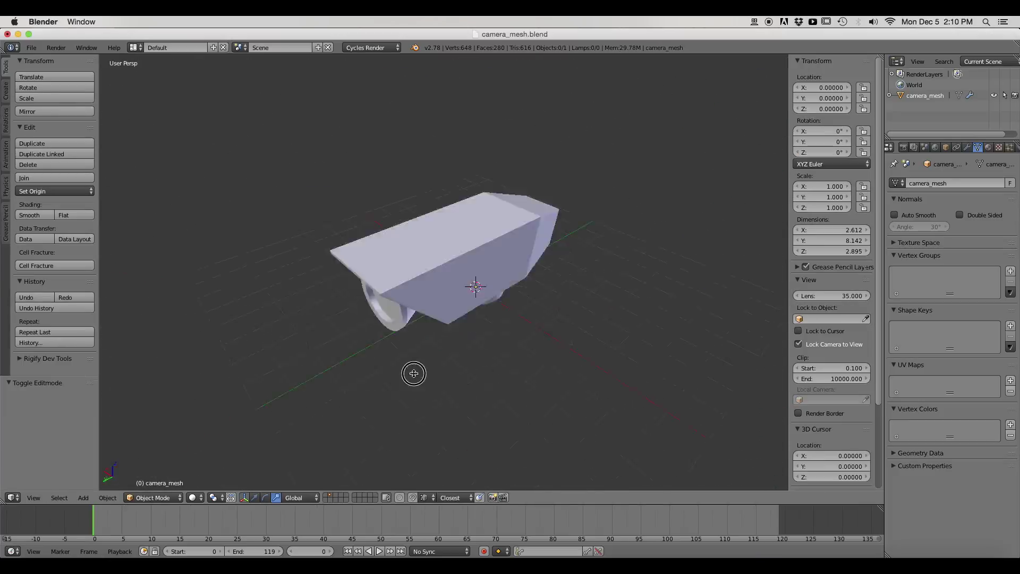
Step: Rework the block-shaped camera body by ripping the edge loop behind the hood and cleaning up the seam
middle_drag(415, 372, 411, 387)
key(v)
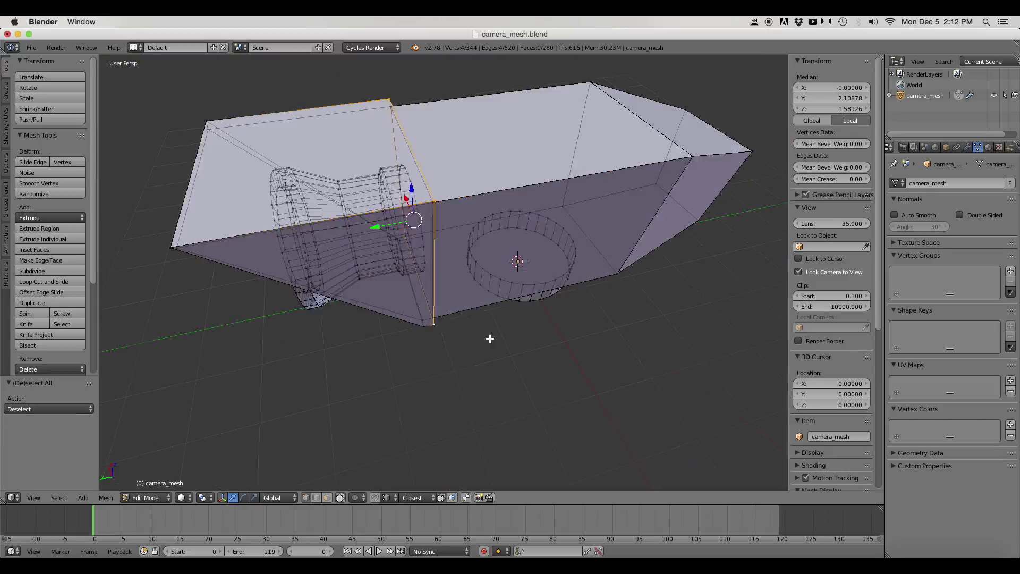
scroll(433, 255, up, 4)
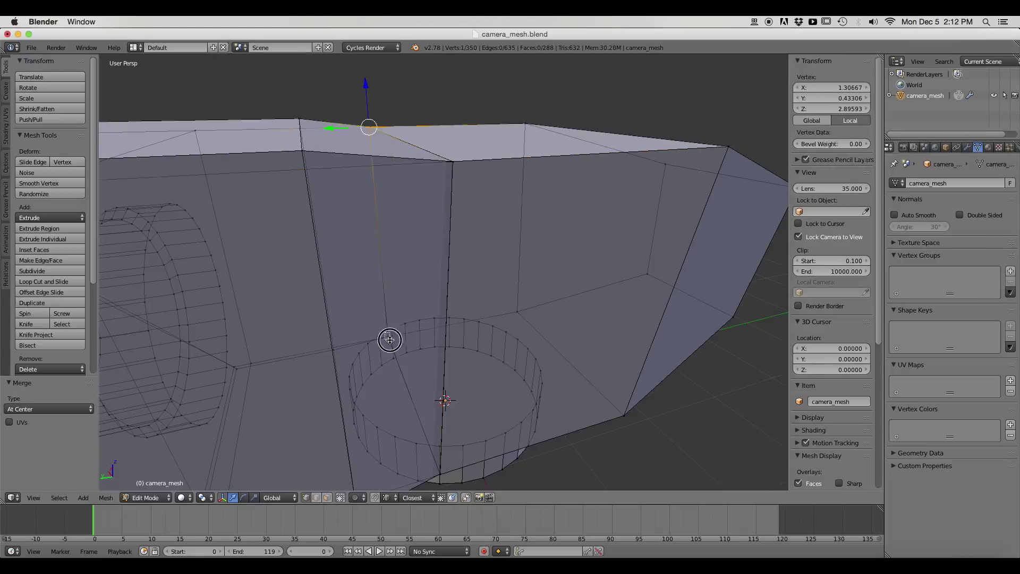
middle_drag(389, 337, 522, 269)
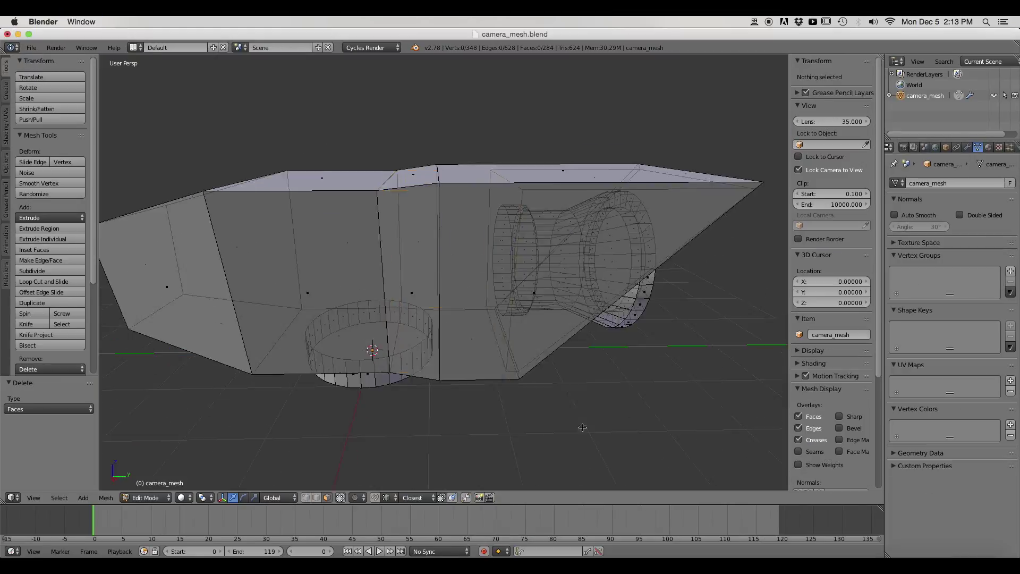
Step: Add a cube between the mount base and the lens and stretch it into a rectangular camera body
key(a)
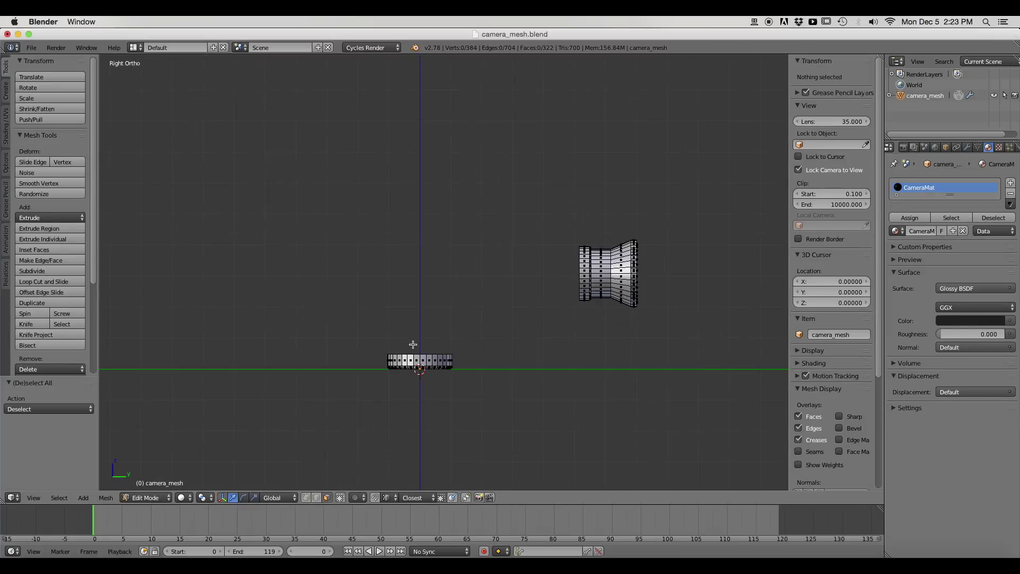
key(shift+a)
click(421, 336)
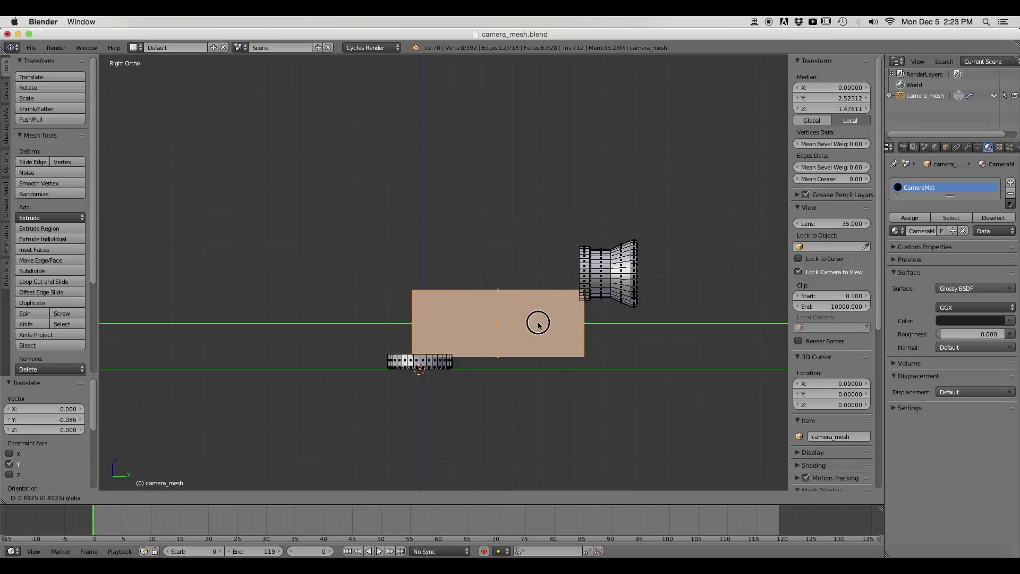
Step: Try to extrude a narrow round post upward from the centre of the mount base
key(a)
key(ctrl+Tab)
click(518, 412)
alt+right_click(454, 389)
click(452, 384)
key(a)
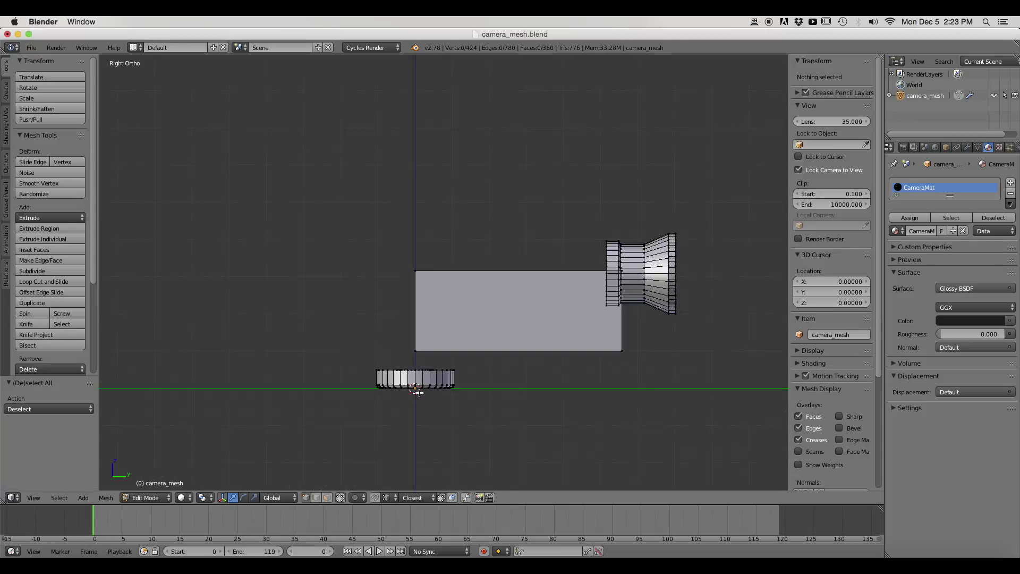
middle_drag(417, 392, 455, 446)
alt+right_click(436, 342)
key(e)
click(428, 200)
key(KP_3)
key(a)
shift+middle_drag(382, 229, 338, 238)
scroll(517, 198, down, 1)
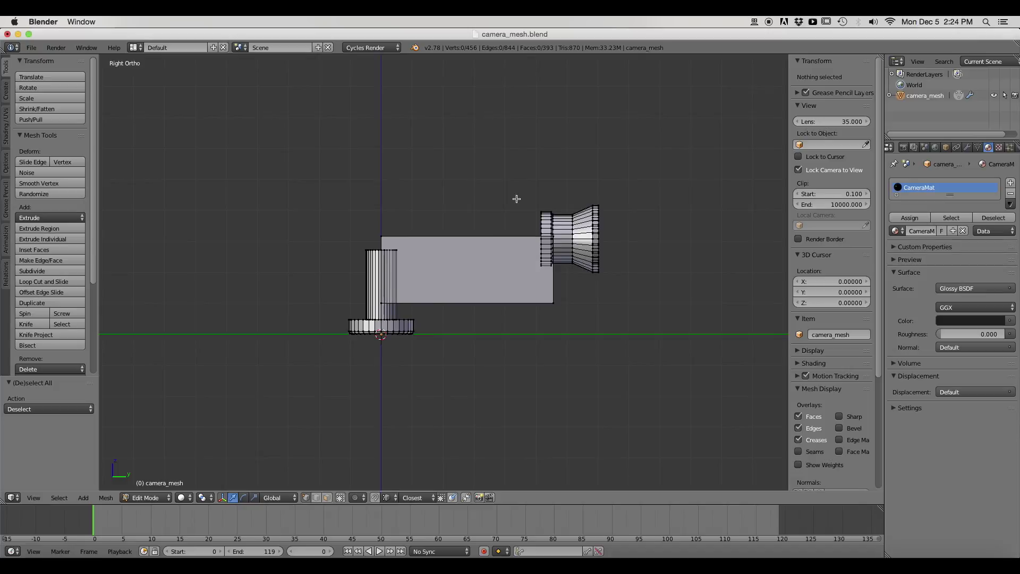
Step: Undo the post extrusion on the mount base
shift+middle_drag(517, 199, 562, 213)
scroll(342, 315, up, 2)
key(KP_3)
key(ctrl+z)
key(ctrl+z)
key(ctrl+z)
key(ctrl+z)
key(ctrl+z)
key(ctrl+z)
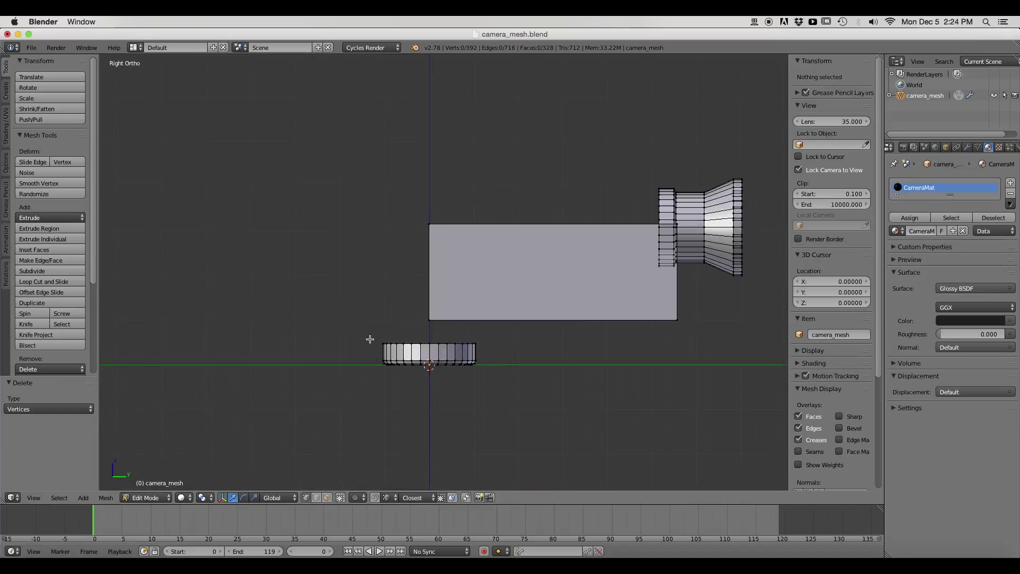
Step: Add a cube, narrow it into an upright mount arm, and move it above the base to one side of the body
middle_drag(287, 266, 398, 283)
key(shift+a)
click(465, 340)
key(s)
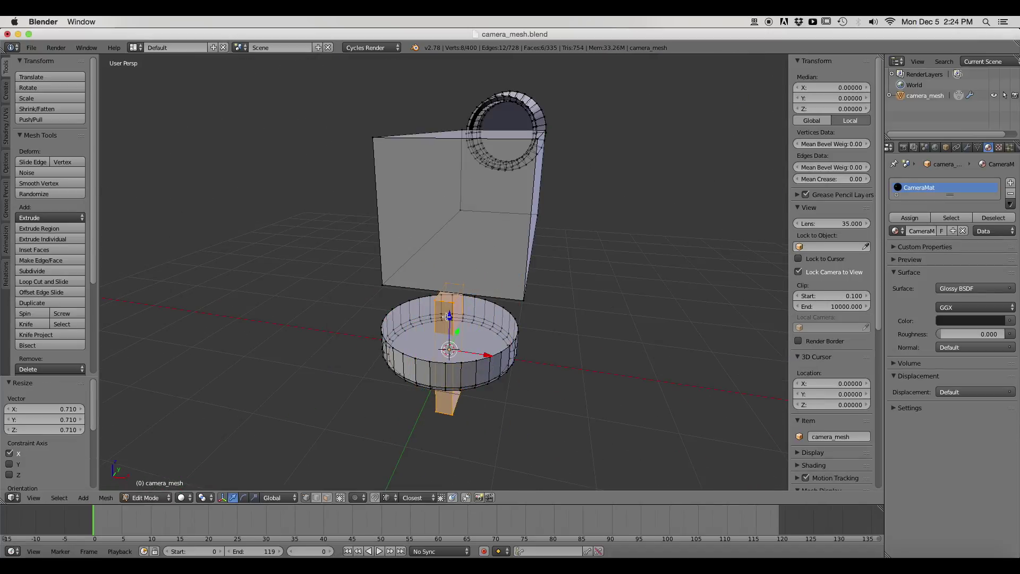
drag(447, 316, 447, 237)
key(a)
key(l)
drag(486, 271, 432, 271)
key(a)
key(l)
middle_drag(432, 271, 542, 259)
key(a)
Step: Add a cylinder at the upper end of the mount arm, turn it sideways, and scale it to 0.392 as a pivot
click(413, 252)
key(shift+a)
click(500, 305)
key(r)
click(460, 255)
key(ctrl+KP_1)
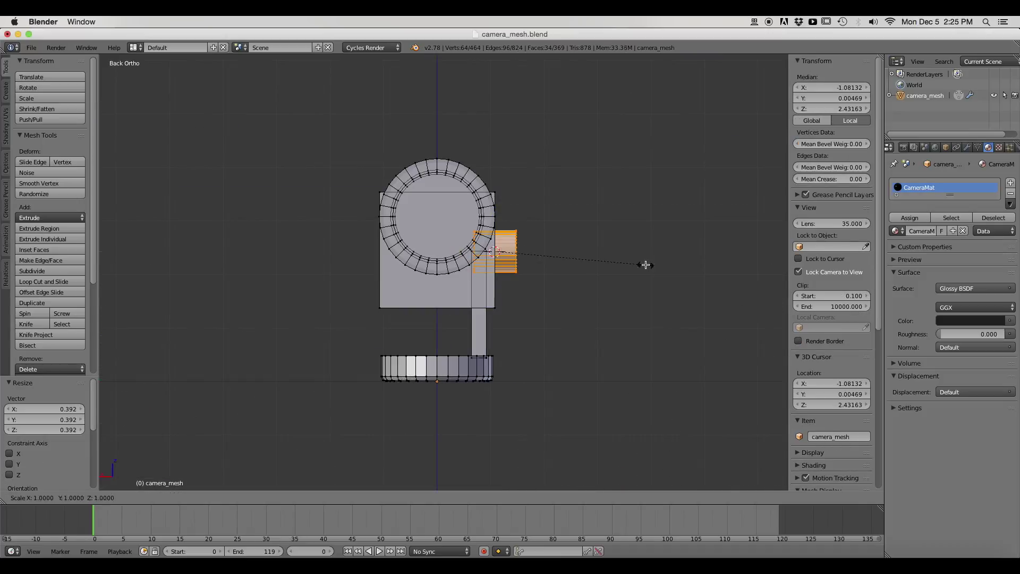
key(l)
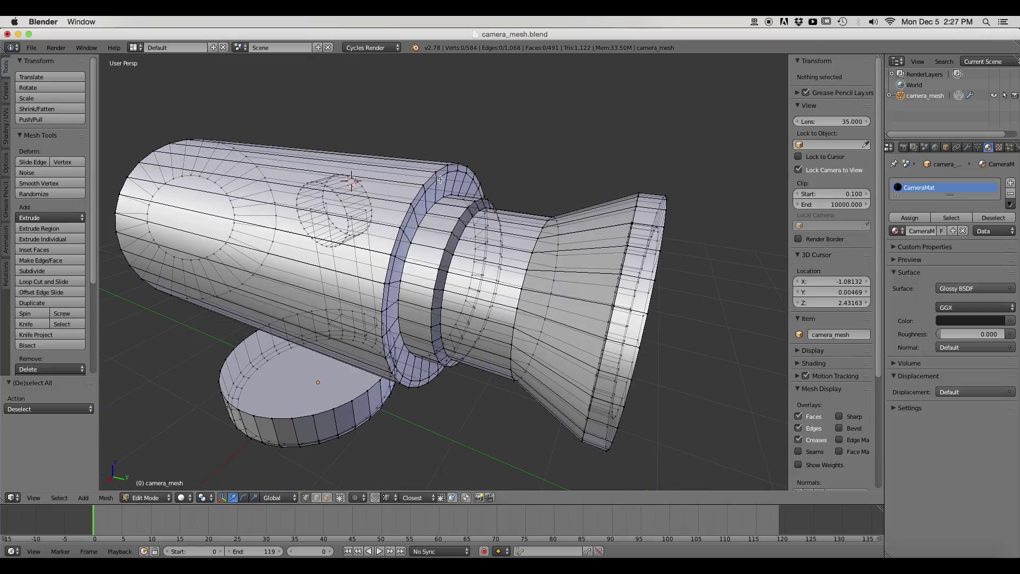
Step: Extrude the round body's front rim forward and pull its lower part back with smooth proportional editing to form a curved hood
alt+right_click(456, 169)
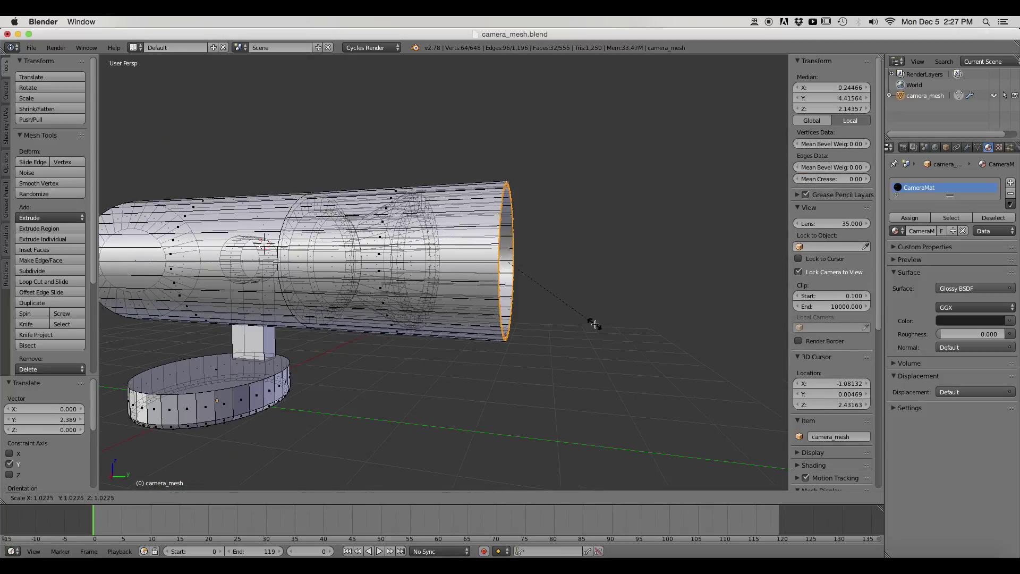
click(355, 497)
click(374, 450)
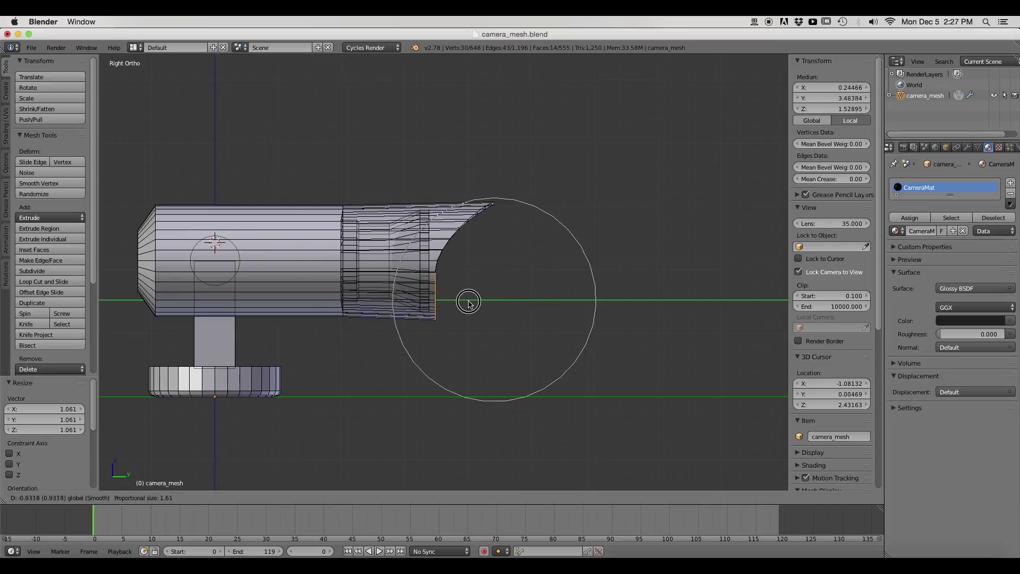
click(468, 303)
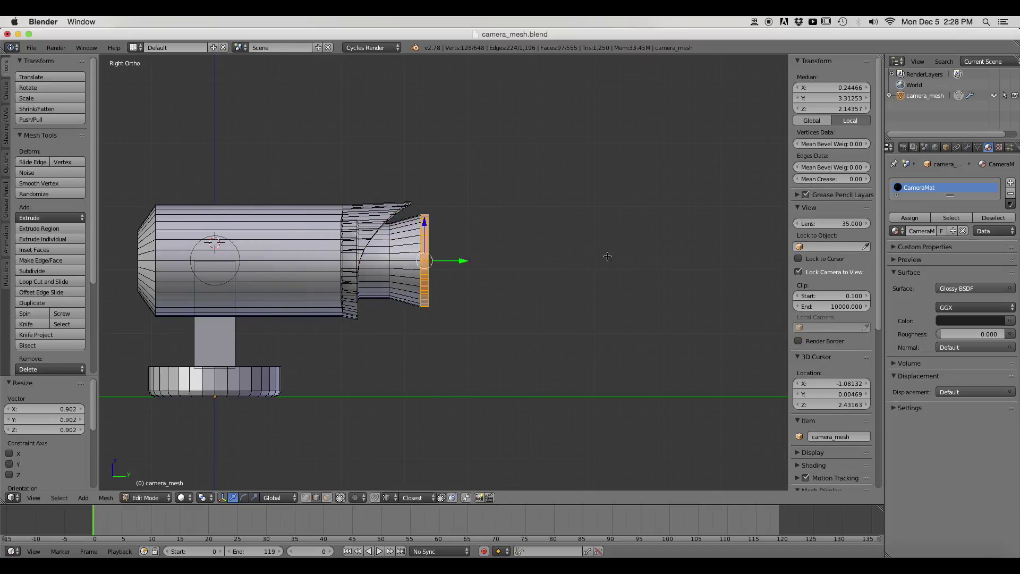
Step: Move the lens's front rim back toward the hood and scale the hood's edge inward to give it thickness
key(b)
drag(535, 209, 403, 382)
key(g)
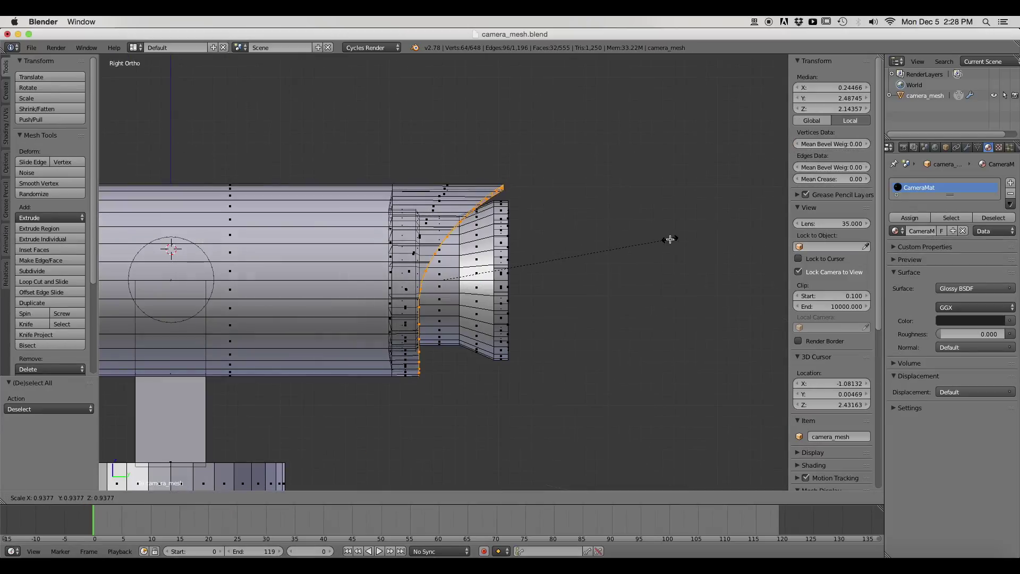
click(501, 279)
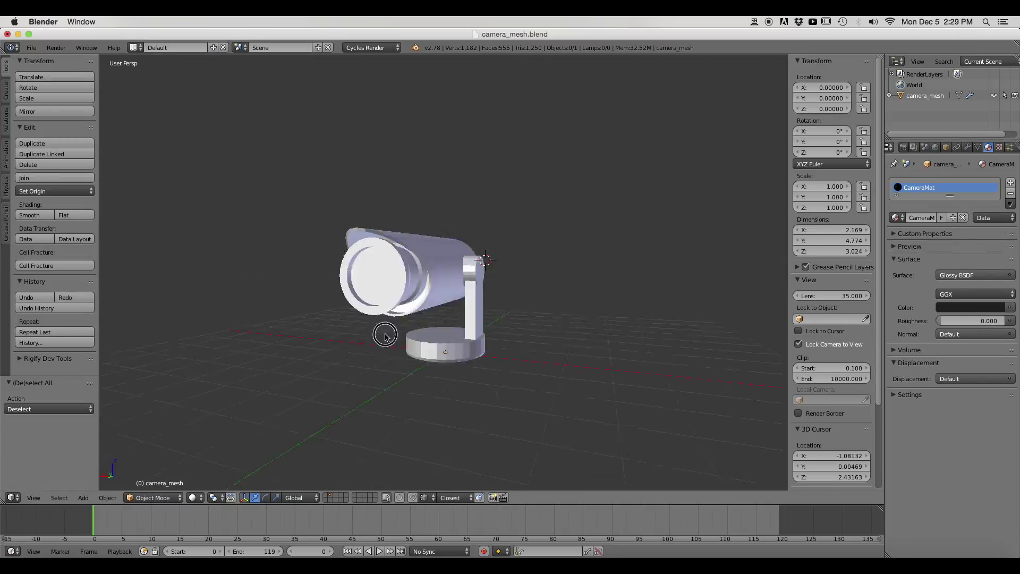
Step: Shorten the mount by bringing the camera head closer to its base
middle_drag(387, 334, 514, 325)
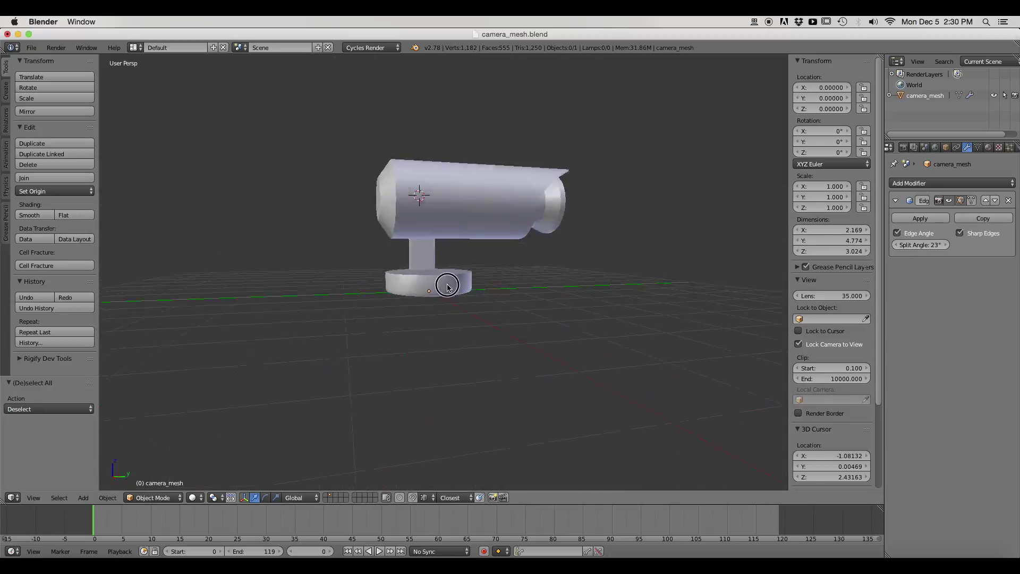
drag(262, 127, 604, 248)
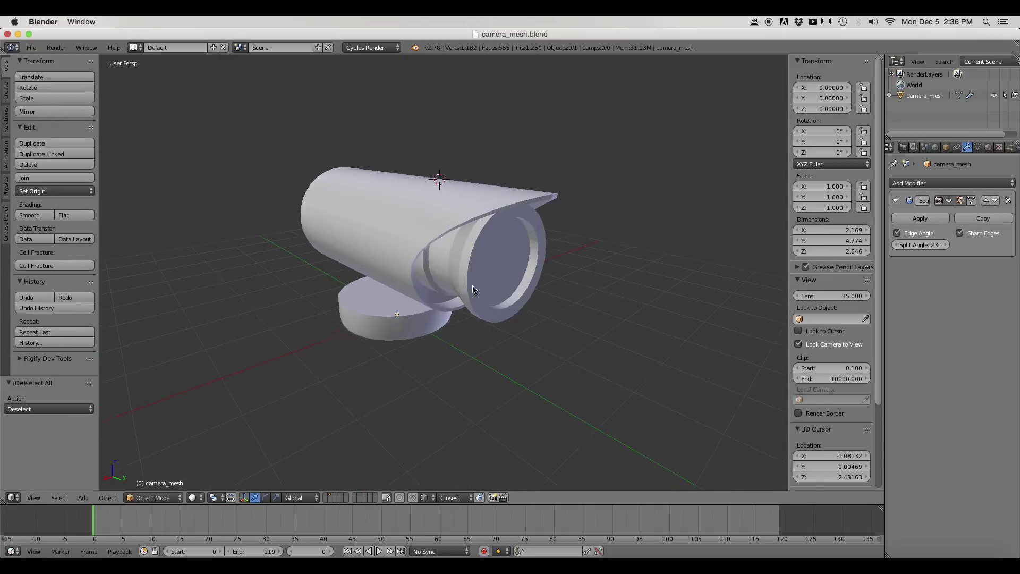
Step: Extrude the lens's front face inward in smaller rings and push them forward to form a domed glass
key(Tab)
right_click(494, 269)
scroll(651, 261, up, 2)
key(e)
key(s)
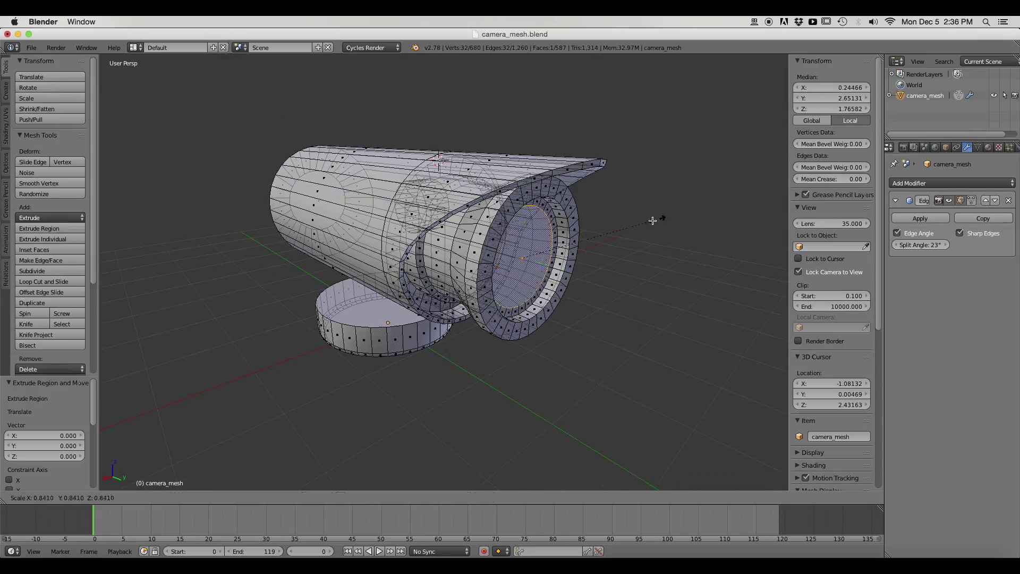
click(569, 266)
drag(548, 270, 560, 273)
scroll(541, 297, up, 4)
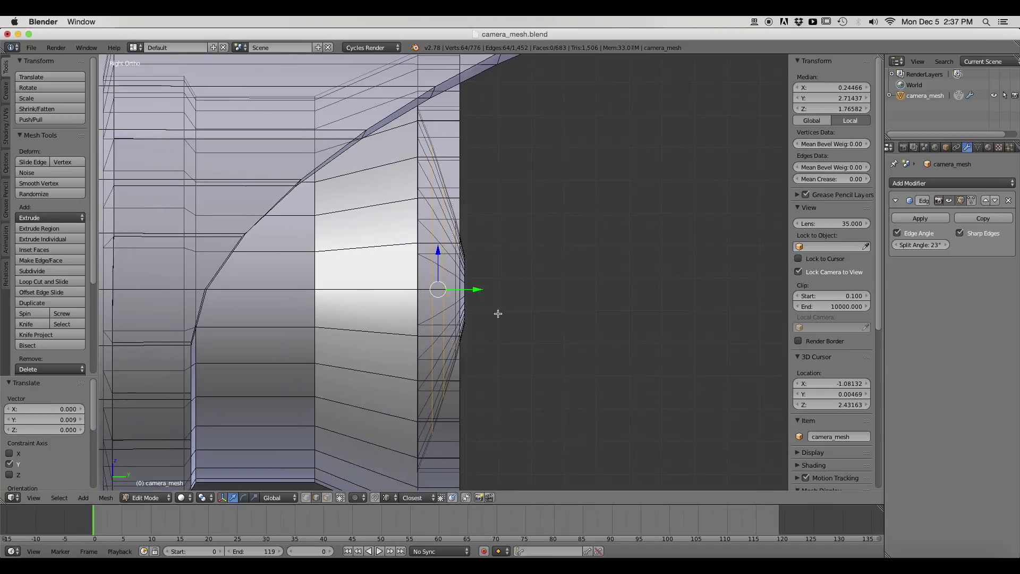
Step: Shift the rings of the domed lens glass slightly backward along Y to smooth its curve
drag(477, 289, 473, 290)
key(a)
key(a)
key(a)
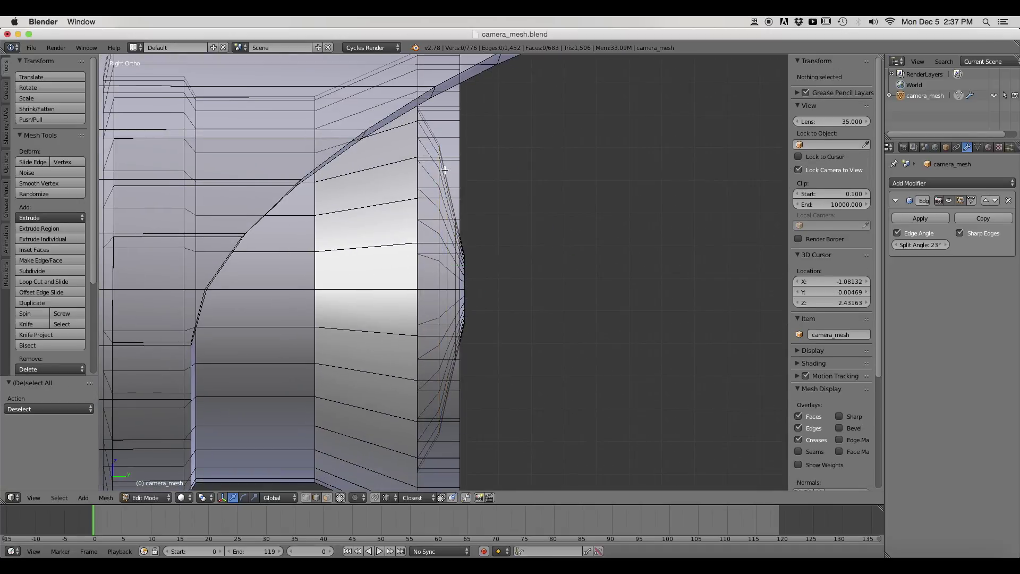
mouse_move(366, 333)
middle_down()
mouse_move(333, 340)
mouse_move(372, 330)
middle_up()
key(a)
key(a)
key(KP_3)
drag(496, 271, 487, 271)
key(a)
Step: Select the rings of the domed glass and move them slightly back into the lens rim along Y
middle_drag(499, 307, 521, 337)
alt+right_click(456, 296)
key(ctrl+KP_Add)
key(ctrl+KP_Add)
key(KP_3)
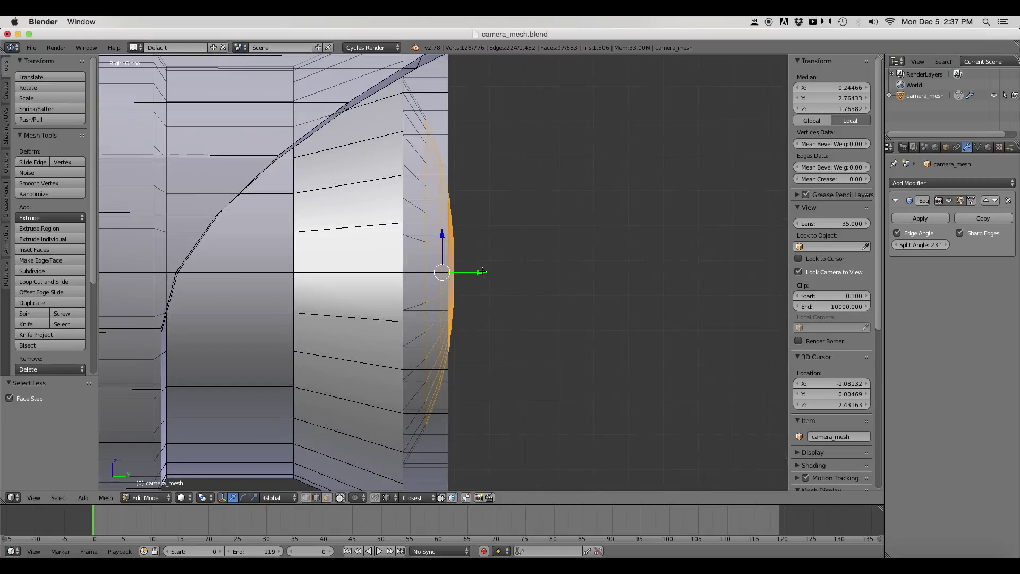
drag(479, 271, 474, 273)
key(a)
scroll(540, 288, down, 2)
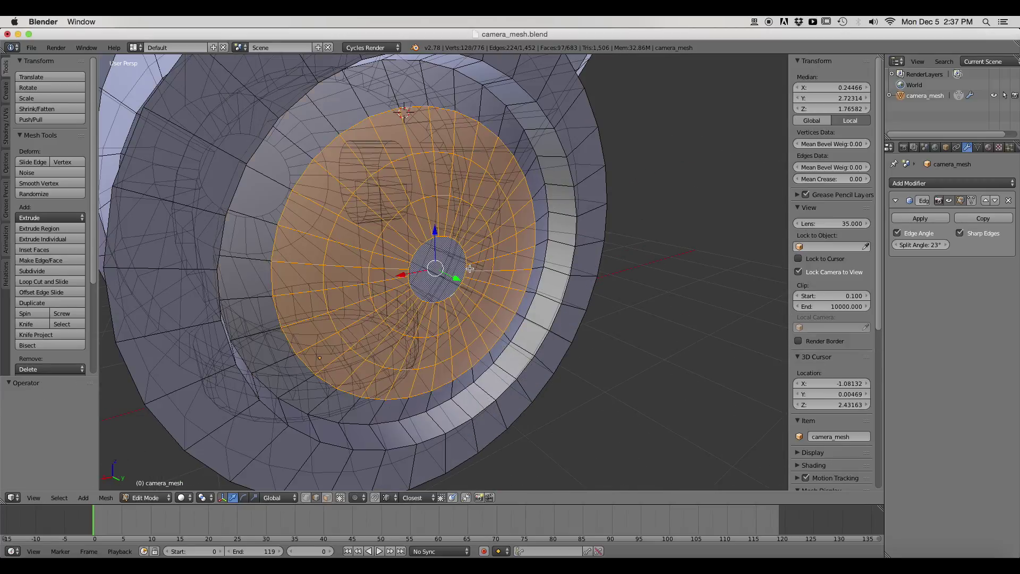
Step: Rename the camera's material CameraMat01 and add a second material slot with a copy named CameraMat02
click(988, 147)
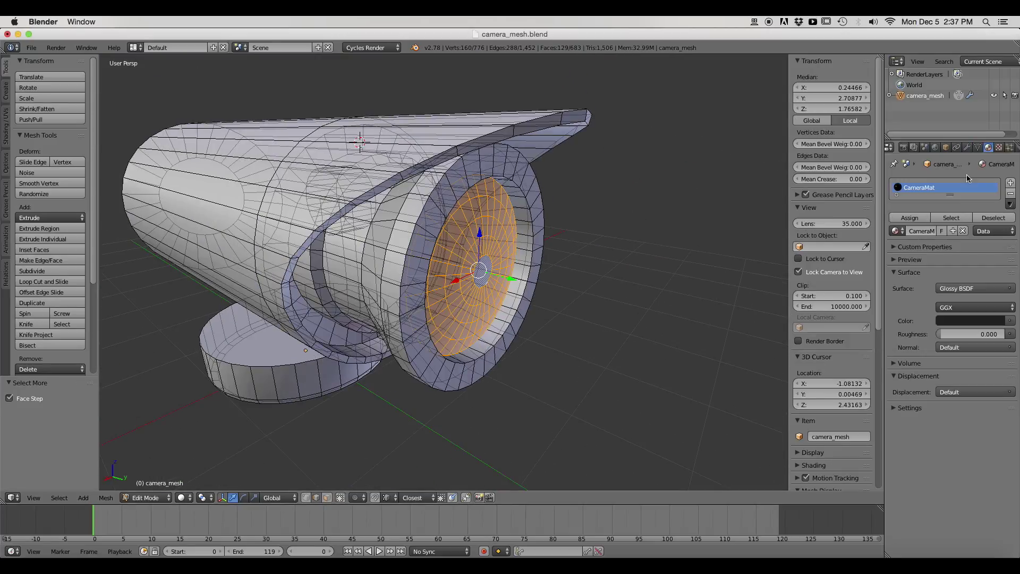
text(1)
key(Return)
click(1010, 182)
click(896, 255)
click(916, 268)
click(953, 255)
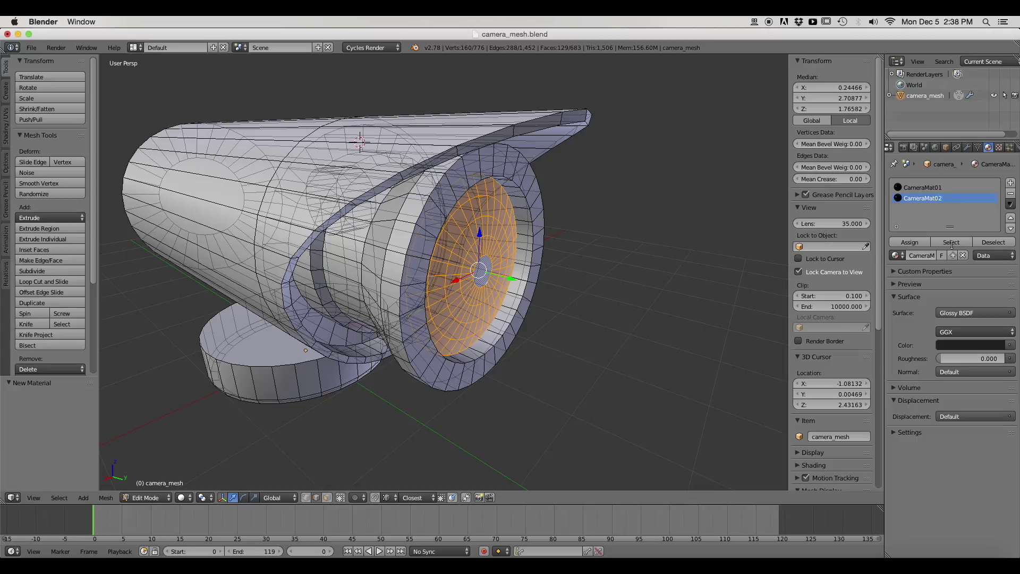
Step: Assign CameraMat02 to the lens glass faces and set the material colors to gray for CameraMat01 and black for CameraMat02
click(909, 242)
click(969, 344)
click(922, 187)
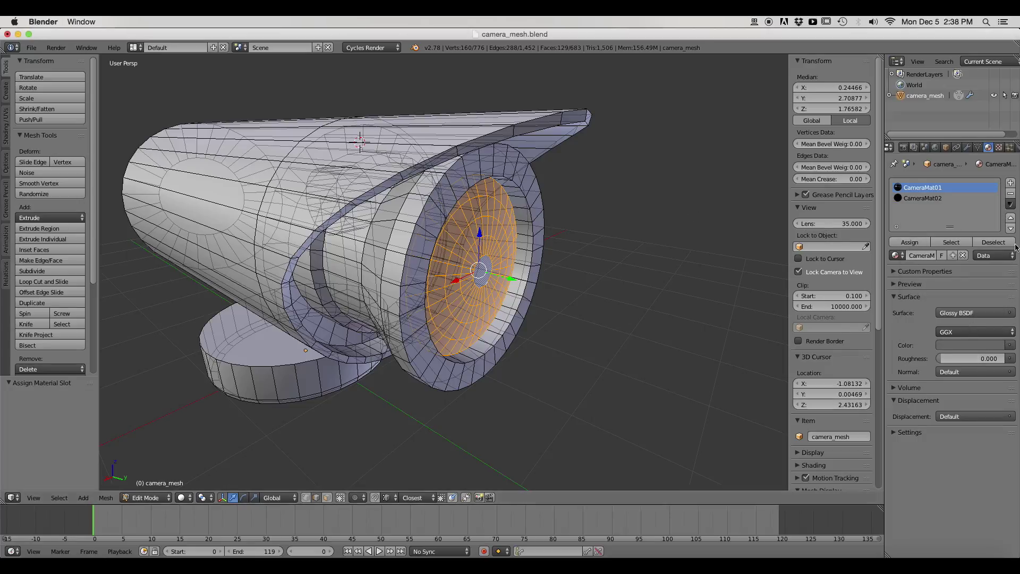
scroll(744, 250, down, 2)
click(922, 198)
key(ctrl+i)
click(922, 187)
Step: Set CameraMat02's viewport color to light blue to tell the lens glass apart from the camera body
key(a)
key(Tab)
click(910, 418)
click(922, 198)
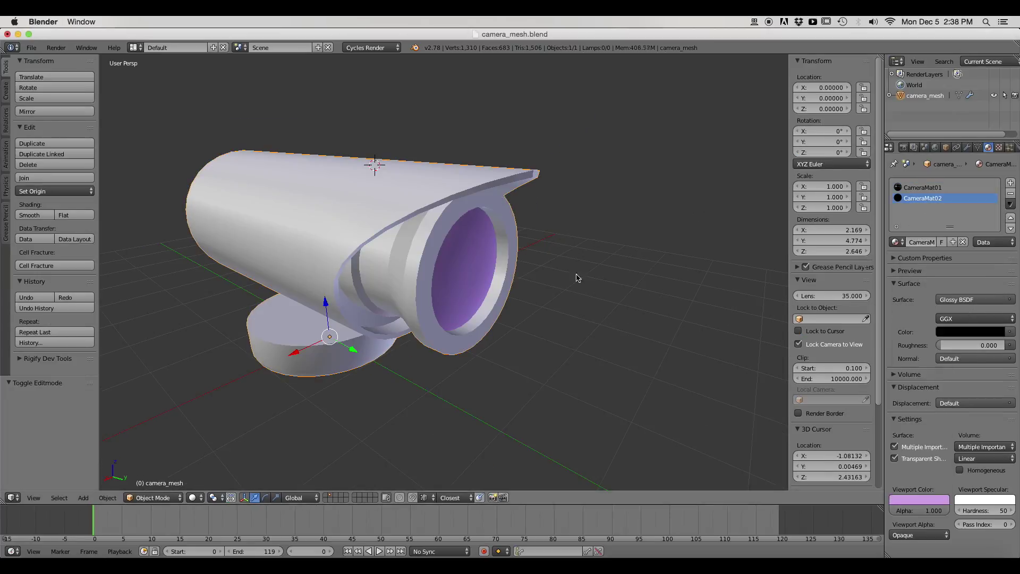
scroll(610, 312, down, 3)
middle_drag(610, 311, 533, 314)
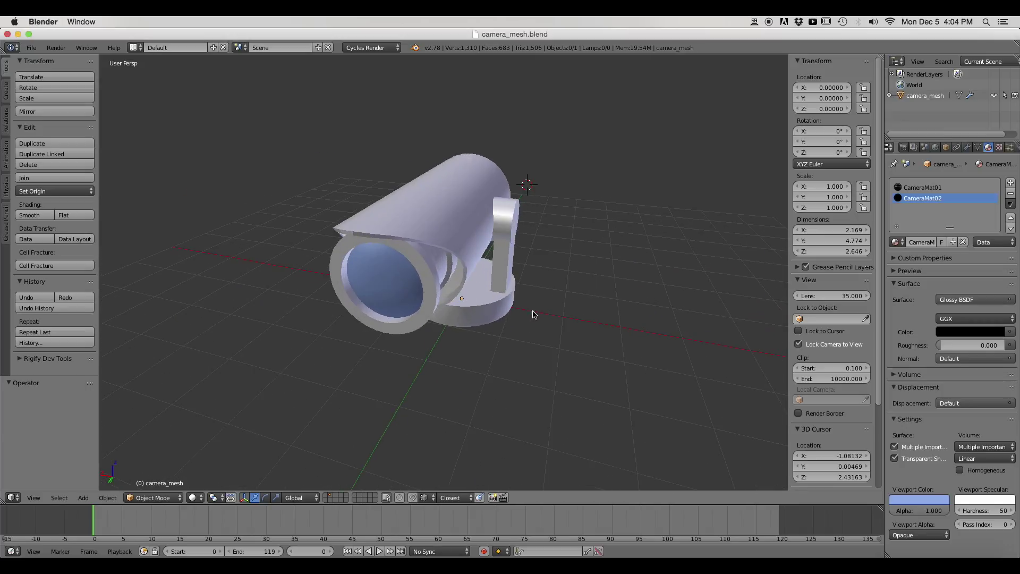
Step: Open the save-as browser for camera_mesh.blend and browse through the Unity project's Assets folder to Models
click(477, 339)
middle_drag(477, 338, 498, 339)
key(ctrl+shift+s)
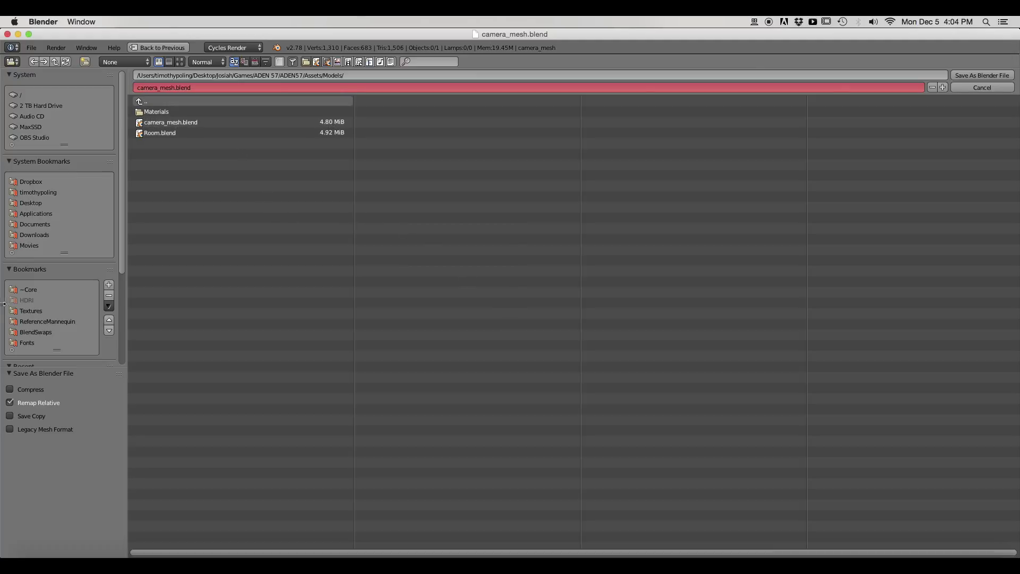
click(140, 101)
click(140, 101)
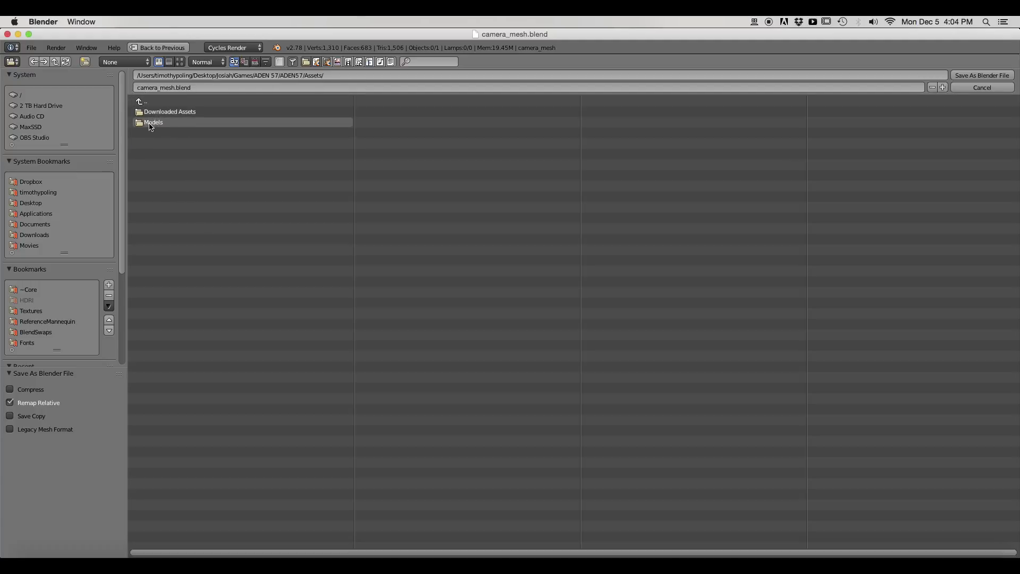
click(162, 125)
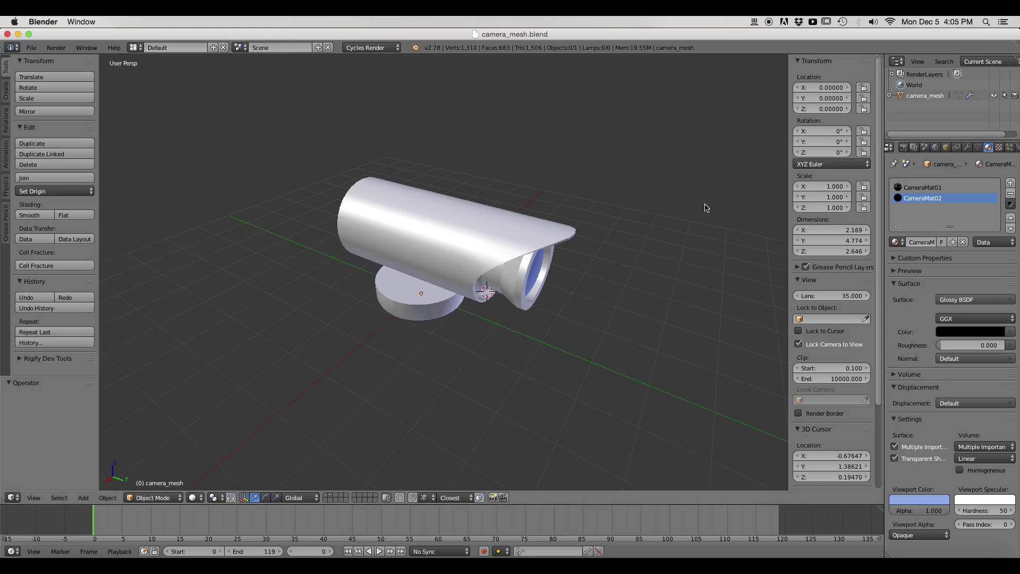
Step: Switch to Unity and check the import settings of the camera_mesh and Room models
click(770, 555)
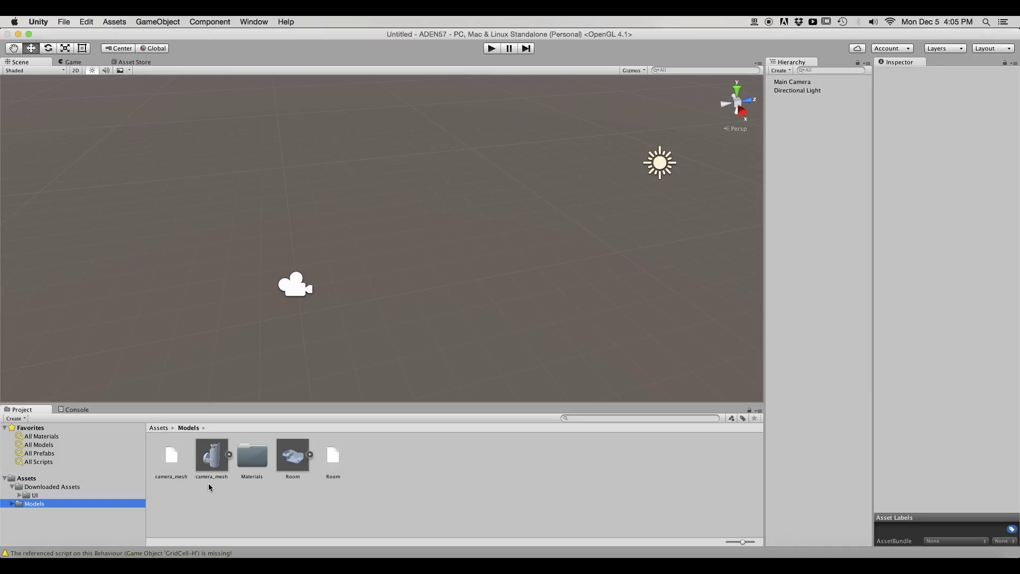
click(211, 457)
click(285, 457)
click(218, 457)
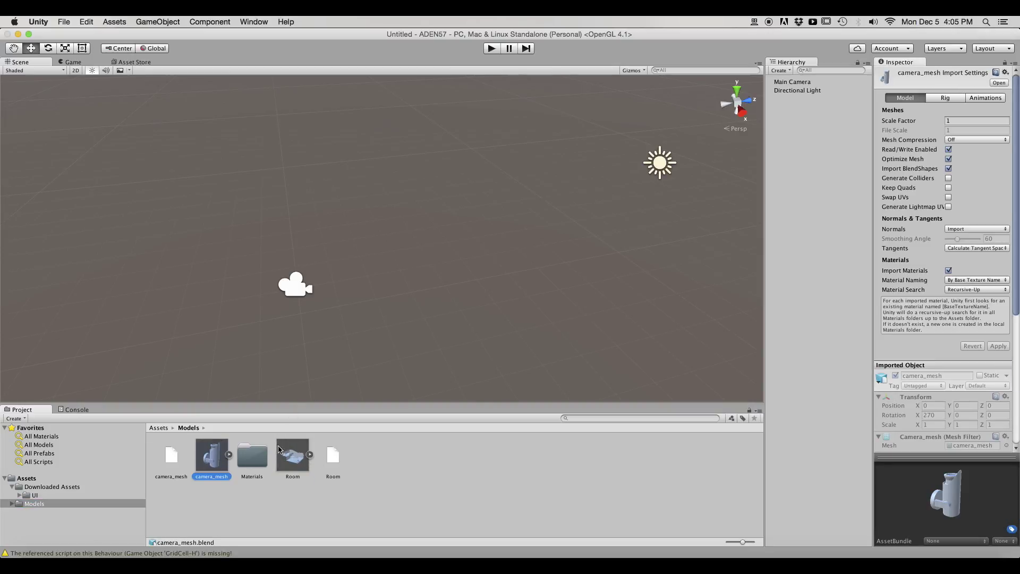
Step: Add the Room model to the Unity scene
click(293, 456)
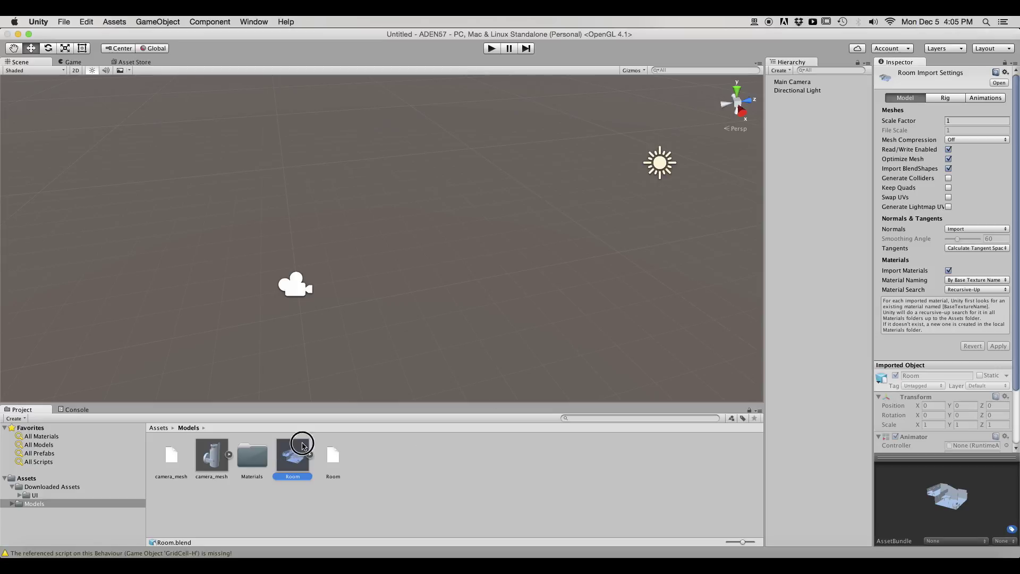
drag(302, 445, 790, 217)
scroll(558, 245, down, 3)
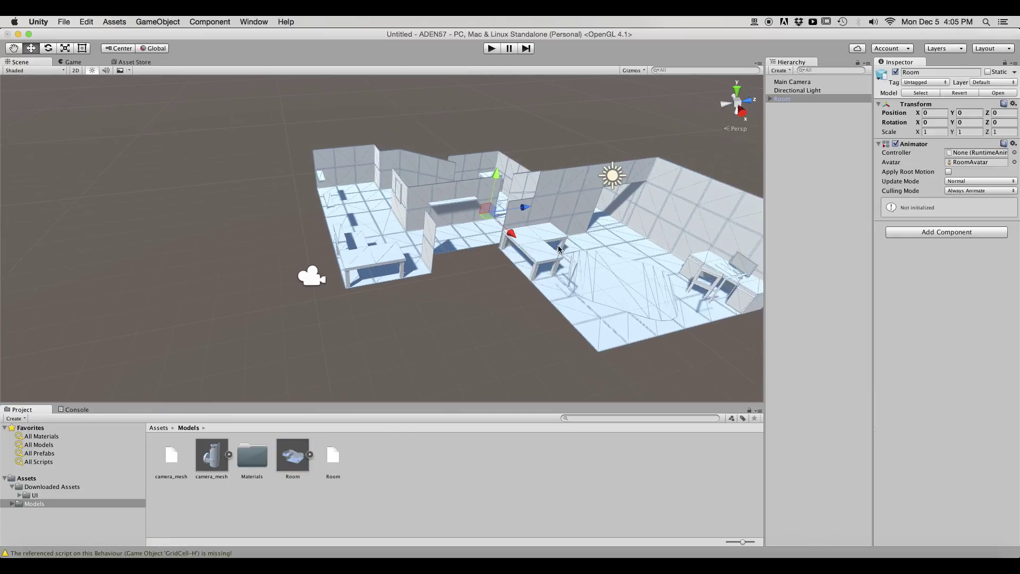
Step: In the Room model's import settings, set the Scale Factor to 2 and turn off Read/Write Enabled
alt+drag(558, 245, 576, 287)
middle_drag(577, 287, 478, 304)
alt+drag(478, 305, 504, 321)
click(293, 455)
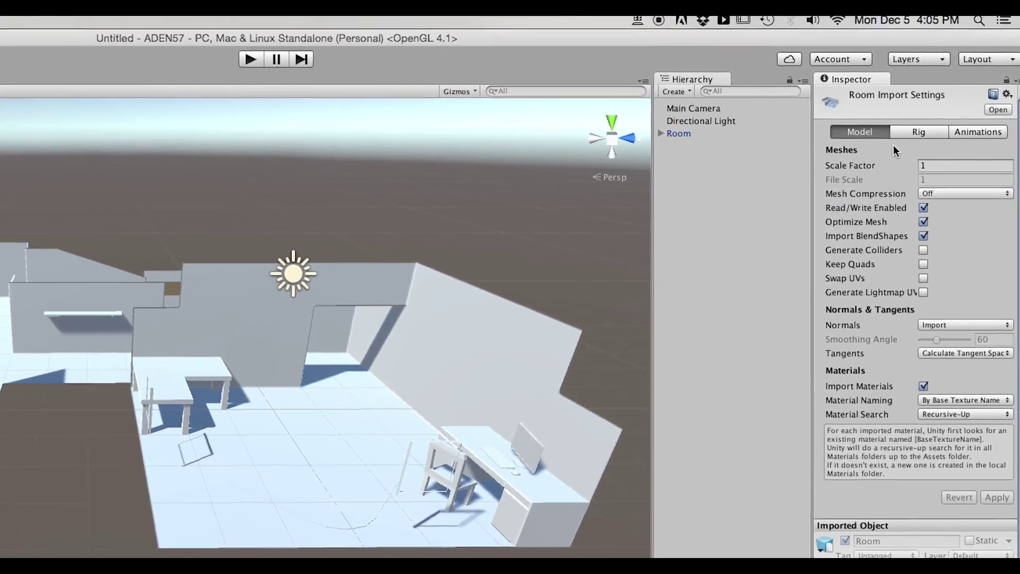
click(948, 168)
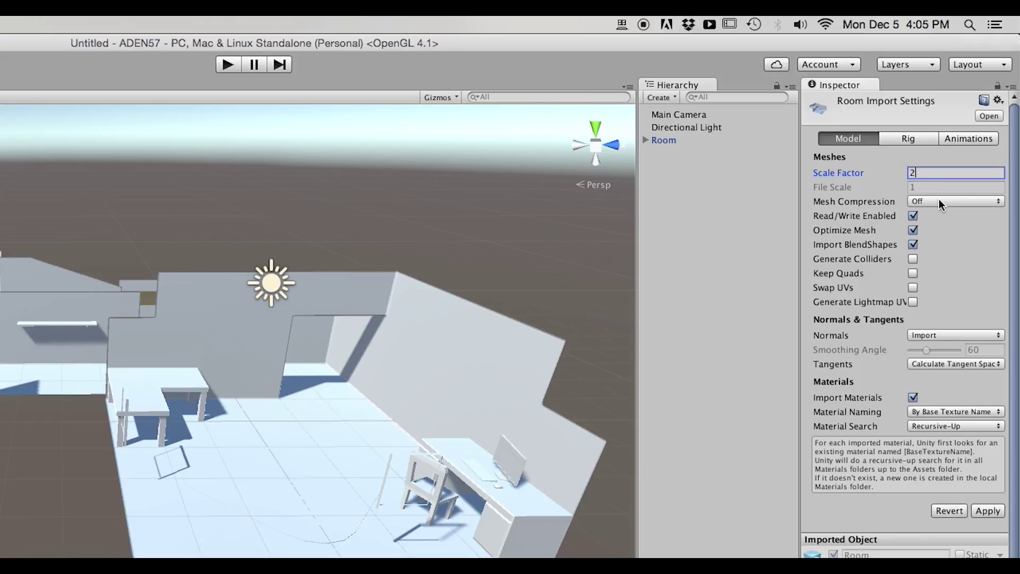
click(913, 216)
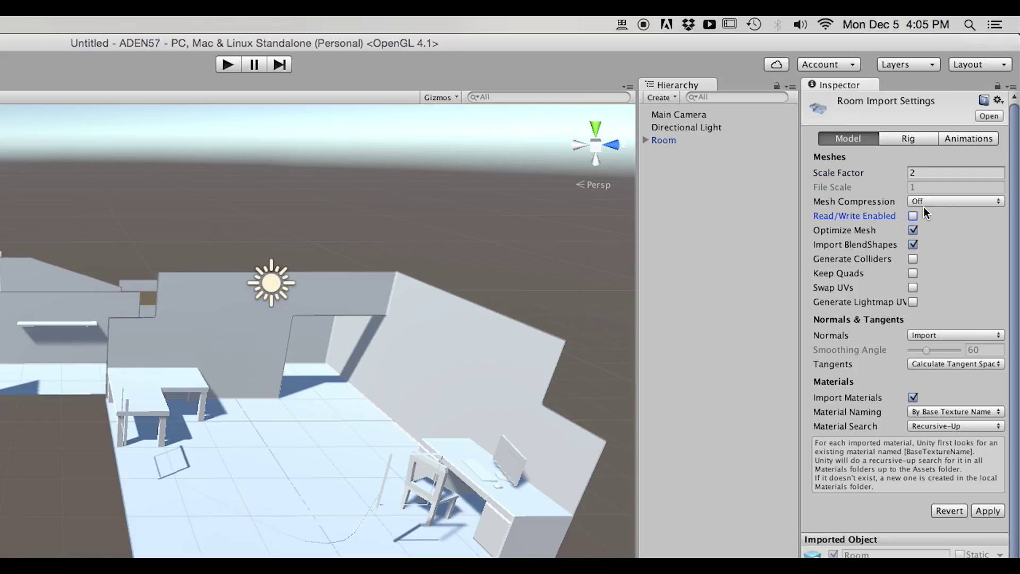
Step: Set the Room's Mesh Compression to Medium, turn off Import BlendShapes, and enable Generate Colliders, Swap UVs and Generate Lightmap UVs
click(923, 202)
click(939, 228)
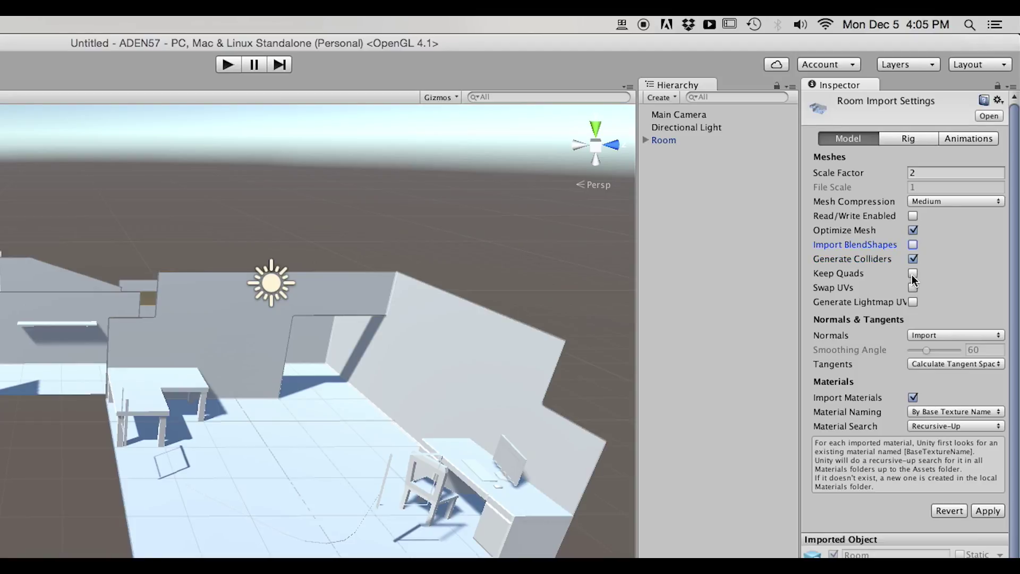
click(913, 302)
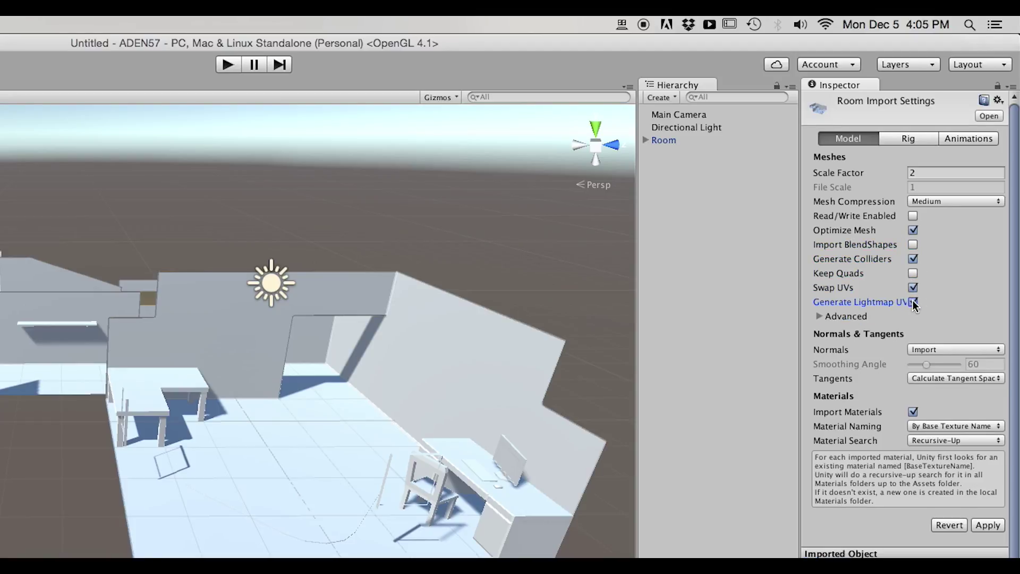
Step: Keep Normals on Import, set Material Naming to Model Name + Model's Material, and apply the Room's import settings
click(950, 347)
click(876, 281)
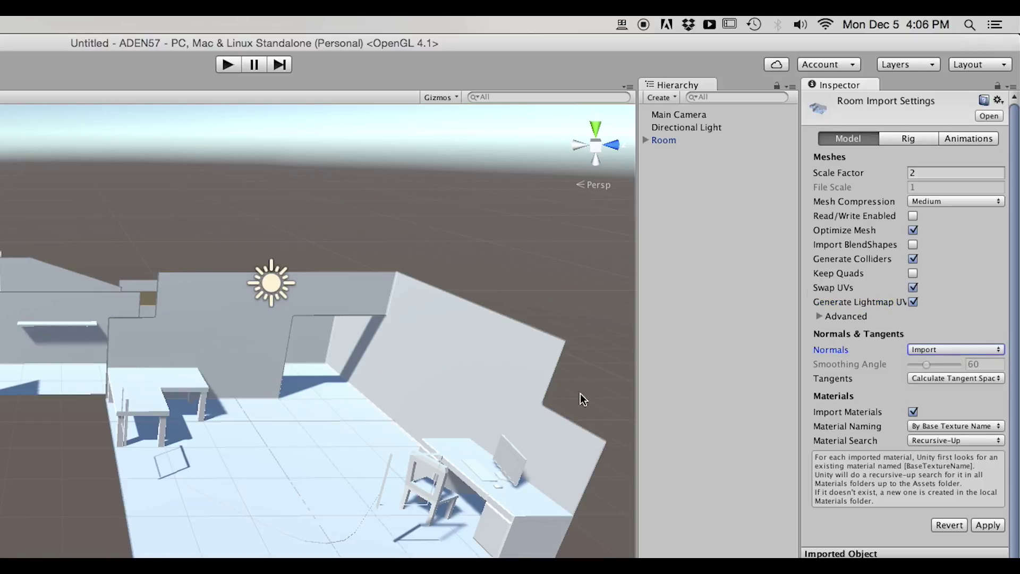
click(935, 351)
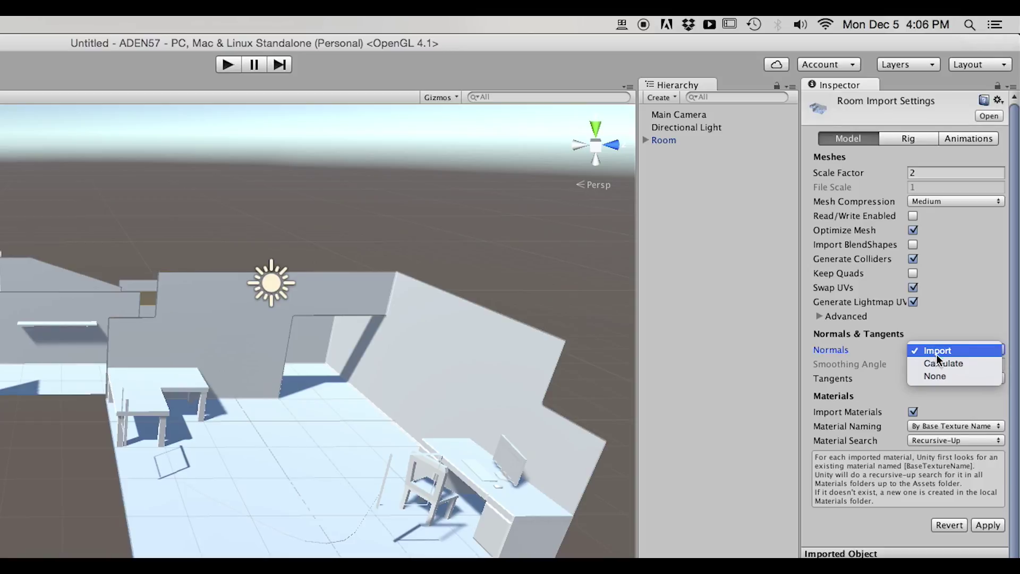
click(938, 324)
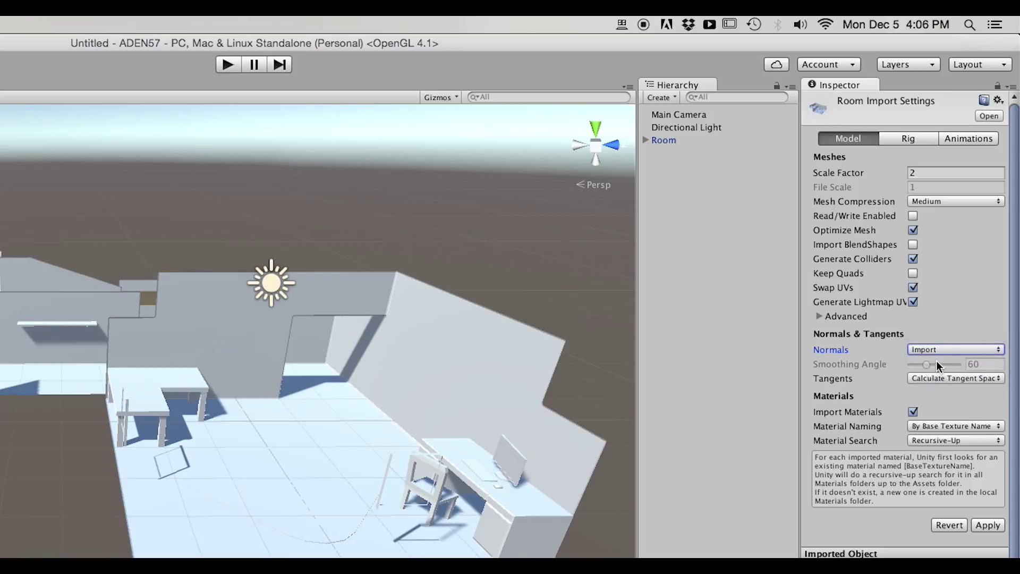
click(949, 425)
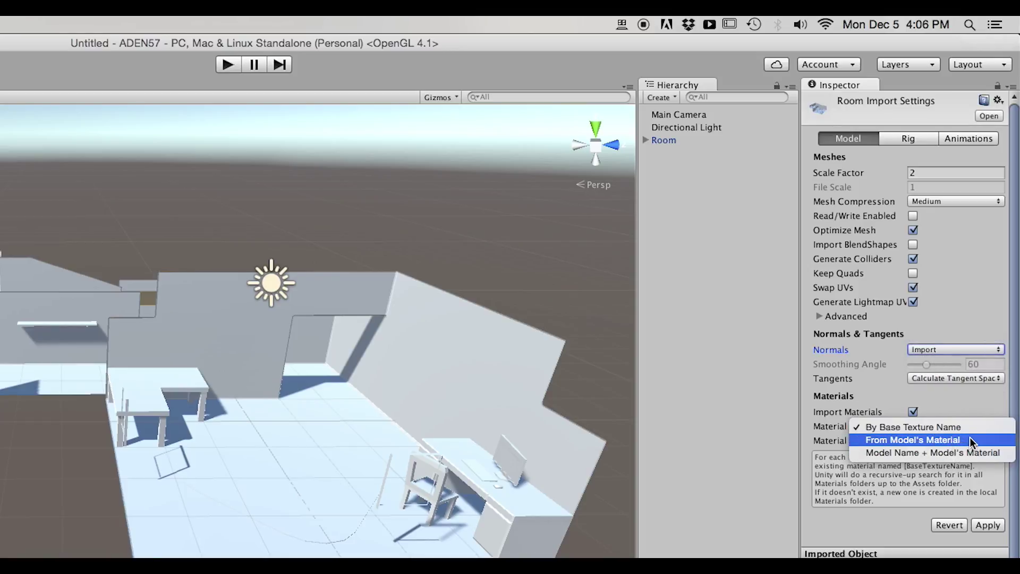
click(951, 452)
click(942, 427)
click(941, 428)
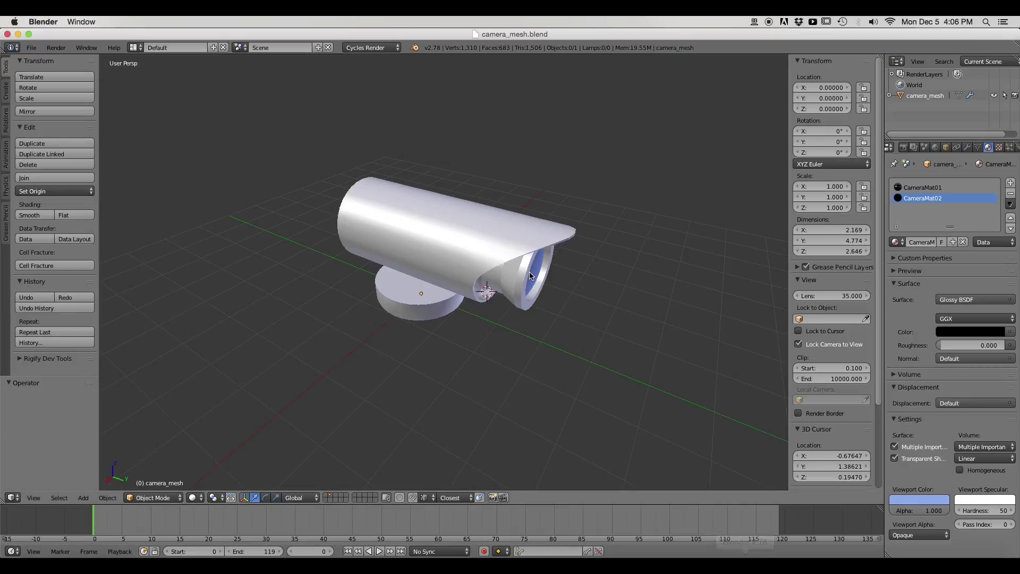
Step: Switch to Blender and open the recent file Room.blend
click(31, 47)
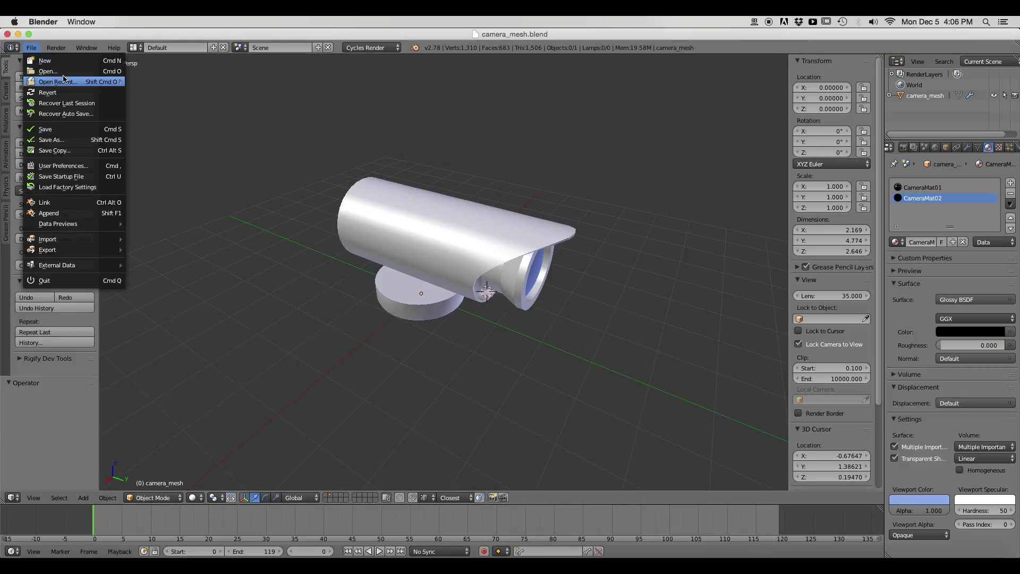
mouse_move(64, 81)
click(169, 93)
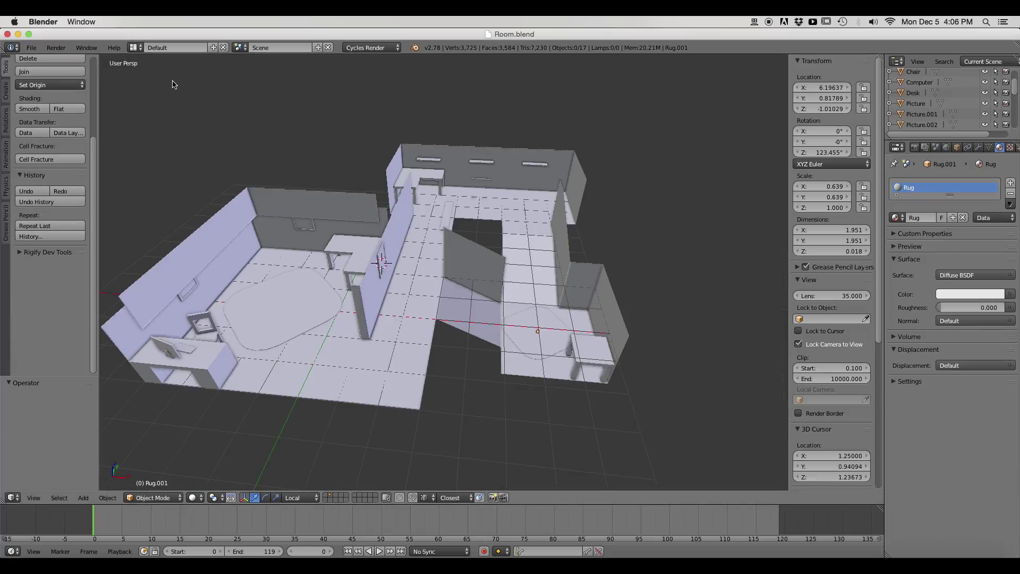
Step: Unwrap the entire Room mesh with Smart UV Project at its default settings and save over Room.blend
right_click(364, 338)
key(Tab)
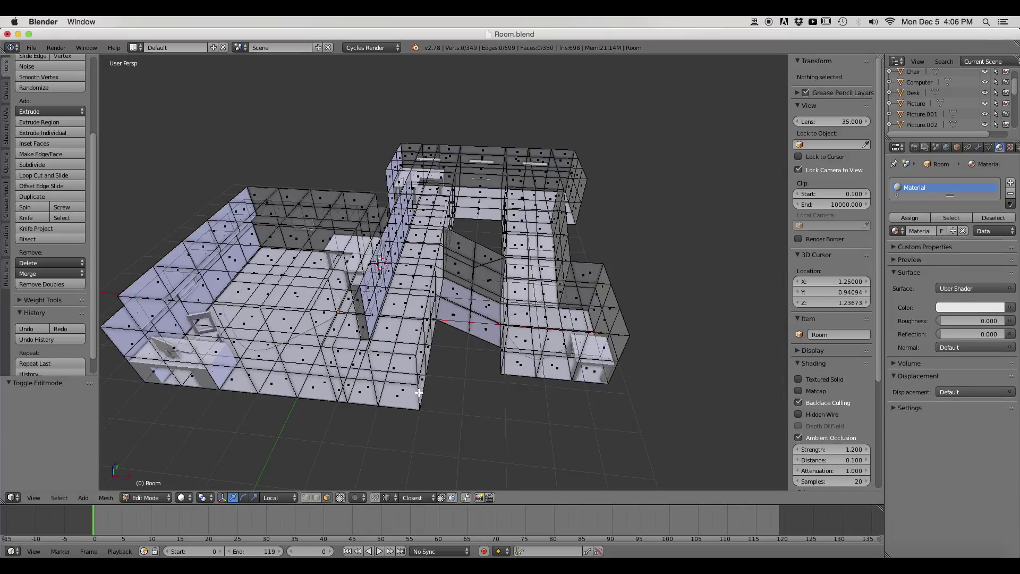
key(l)
key(u)
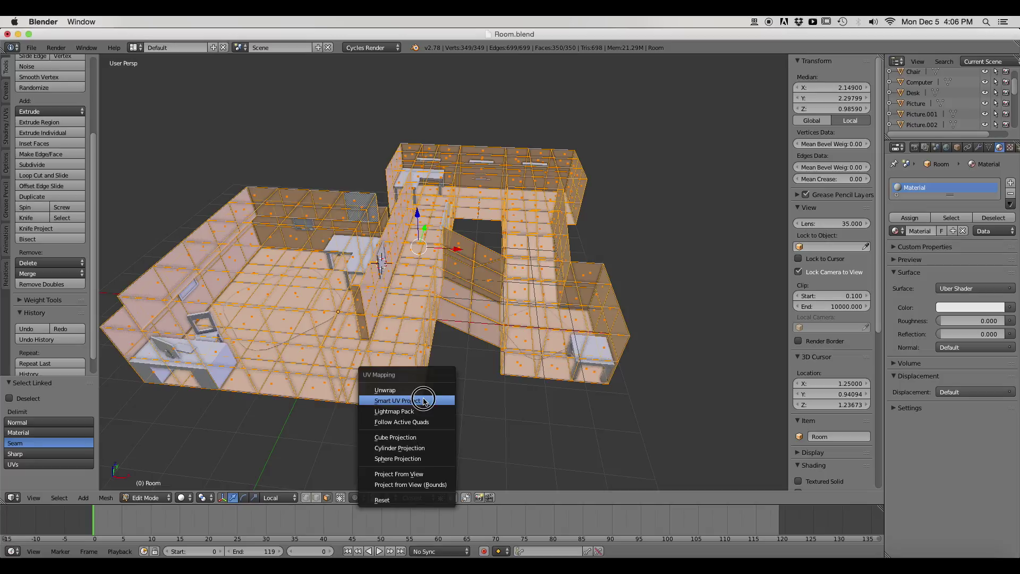
click(423, 400)
click(411, 479)
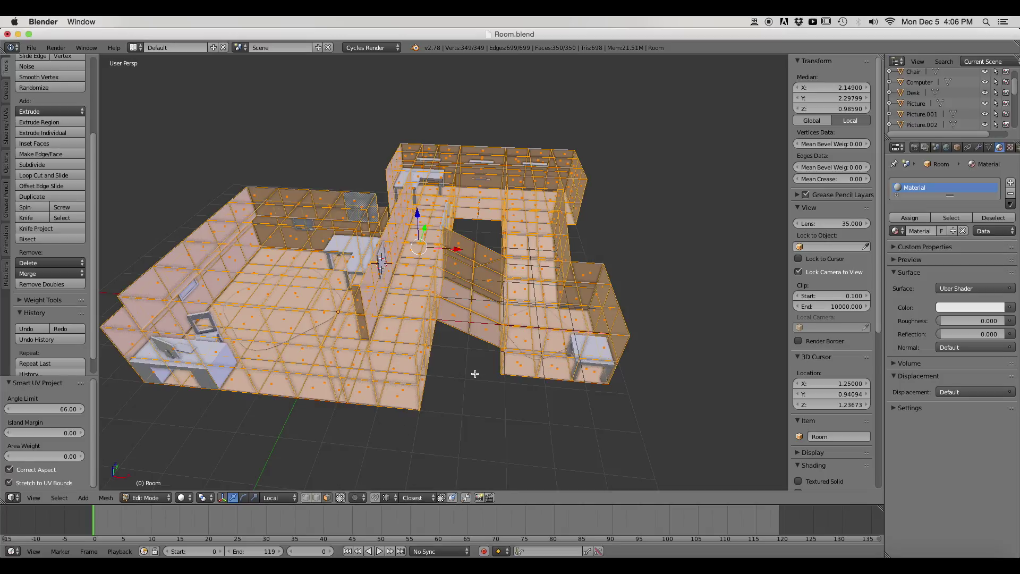
key(Tab)
key(a)
middle_drag(485, 421, 503, 356)
key(super+s)
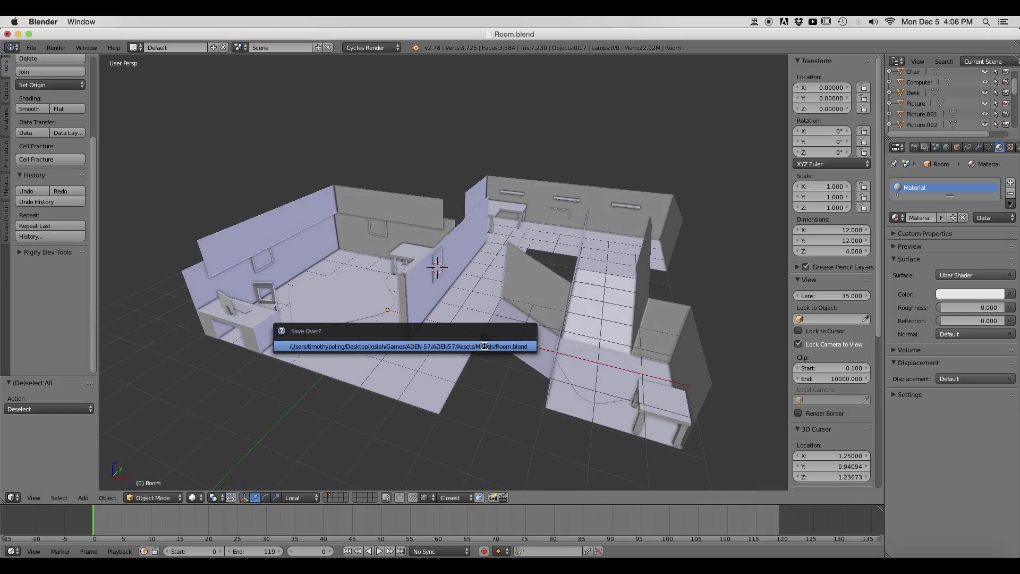
key(Return)
Step: Unwrap the large Rug's mesh with Smart UV Project at its default settings and save over Room.blend
right_click(348, 300)
key(Tab)
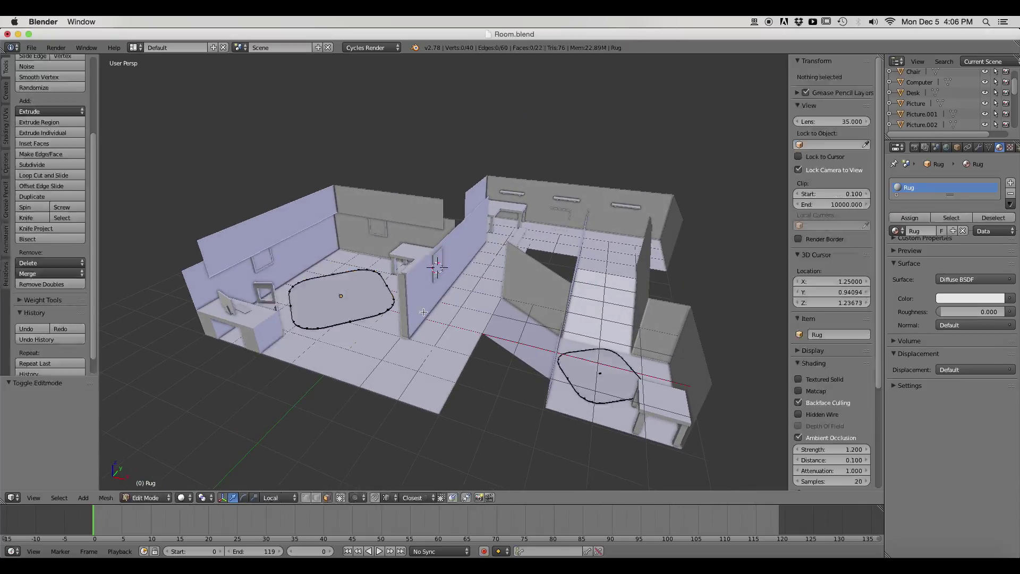
key(l)
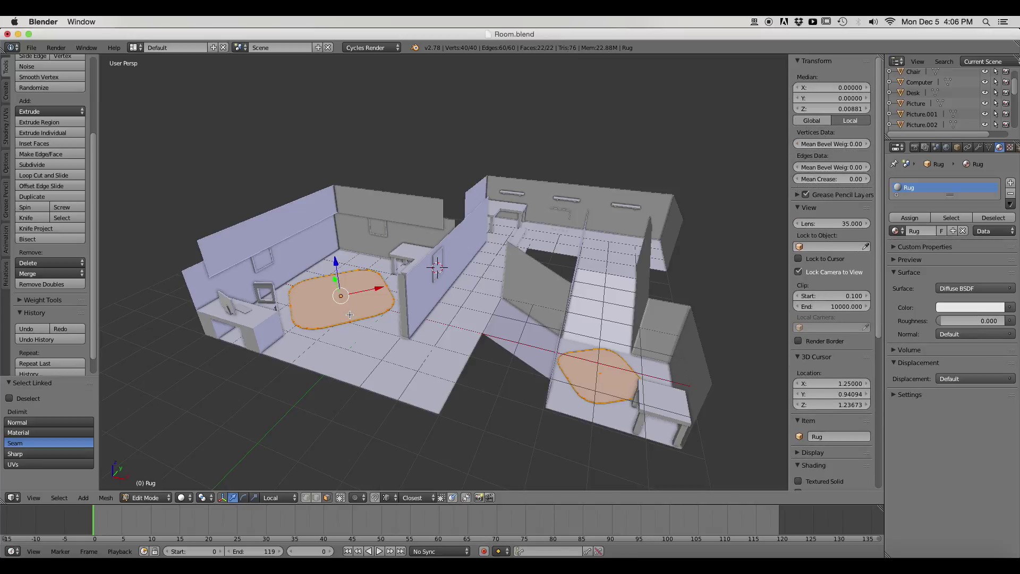
key(u)
click(350, 316)
click(349, 394)
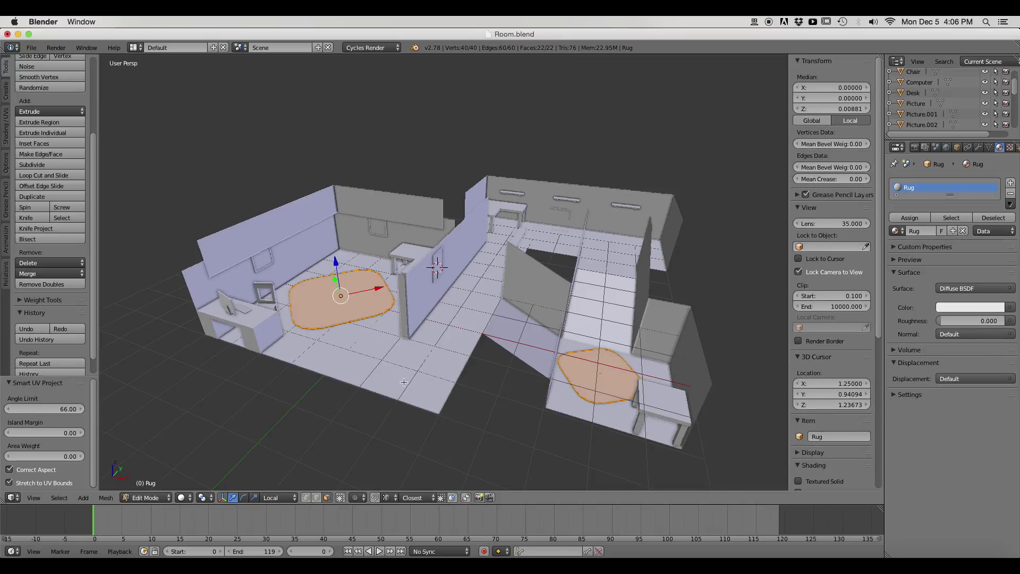
key(Tab)
click(433, 365)
key(ctrl+s)
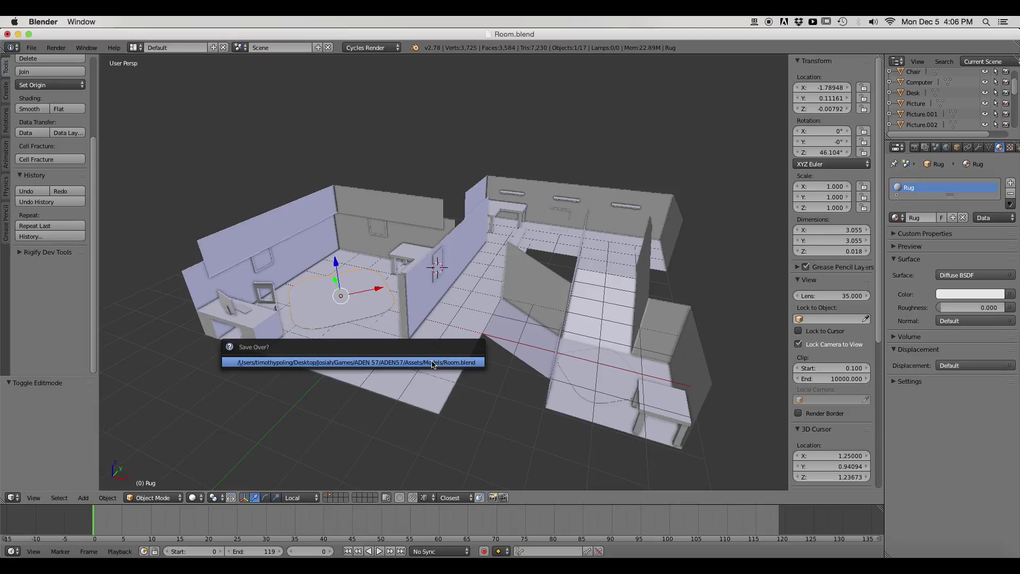
click(432, 364)
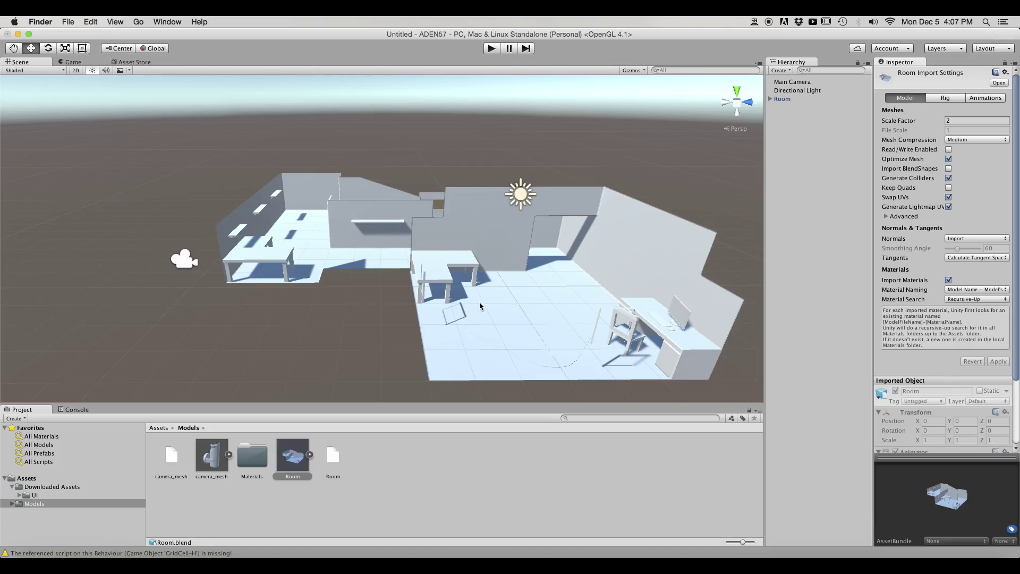
Step: Switch to Unity, set the Room model's rig Animation Type to None, turn off Import Animation, and apply the changes
click(489, 232)
key(f)
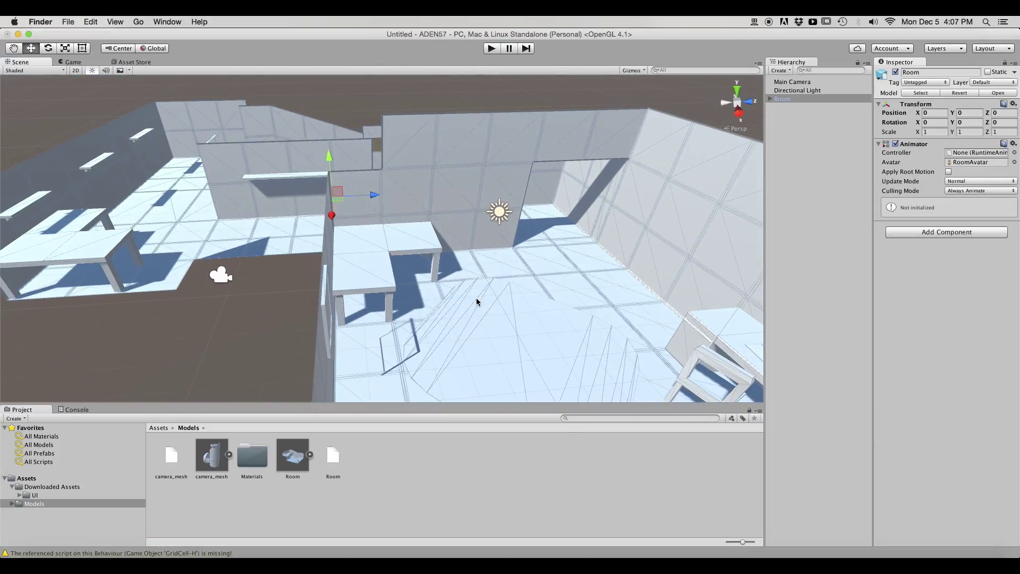
alt+drag(476, 301, 437, 253)
key(super+z)
click(954, 99)
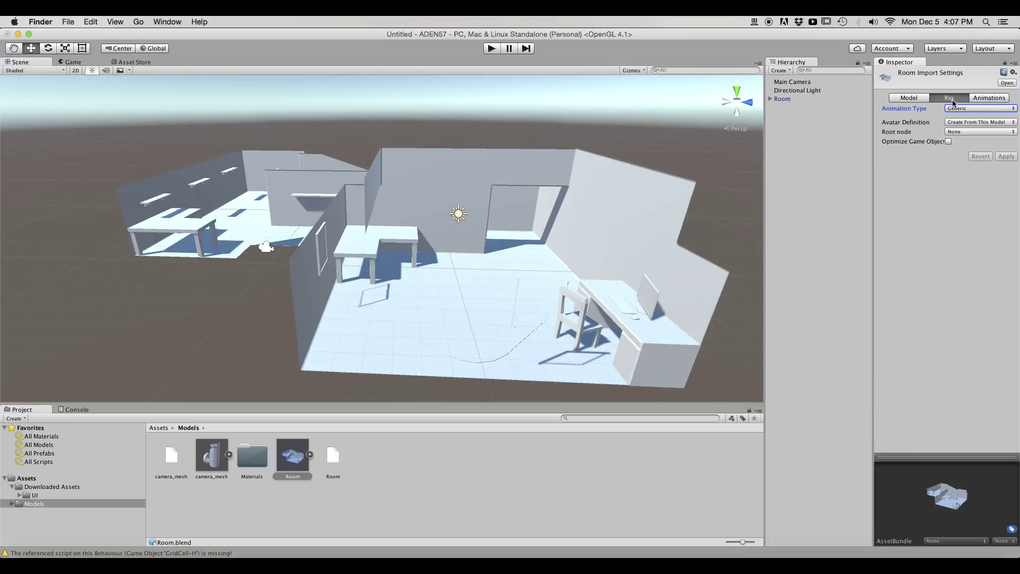
click(953, 108)
click(963, 92)
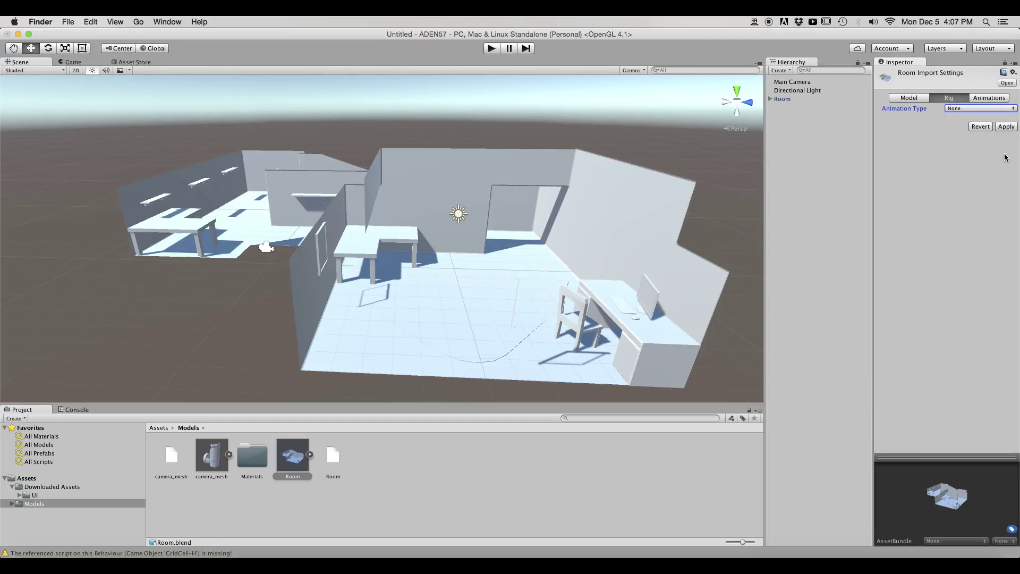
click(977, 99)
click(948, 109)
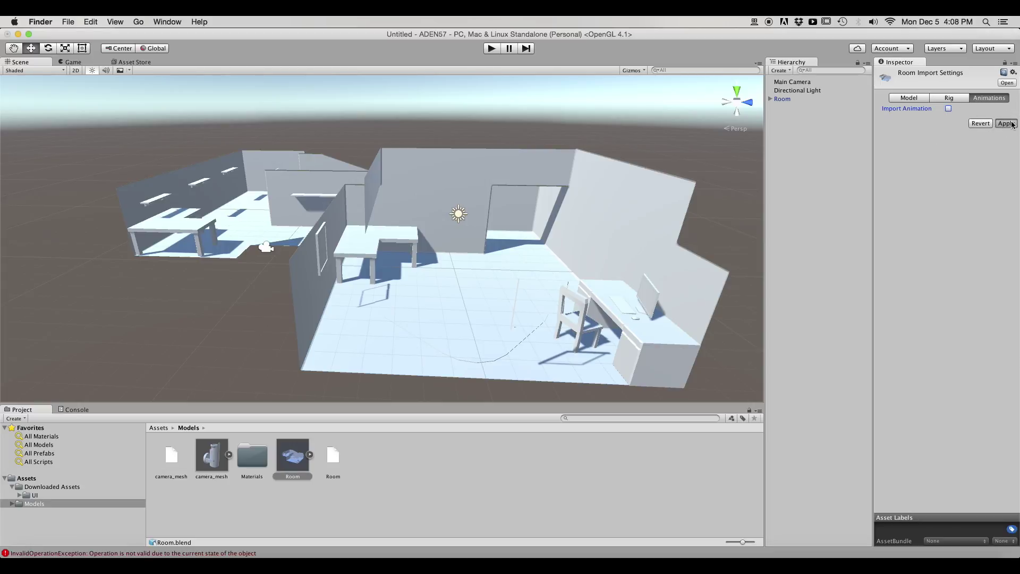
Step: Select the Room in the scene and examine its walls, floor and furniture up close from several angles
click(562, 233)
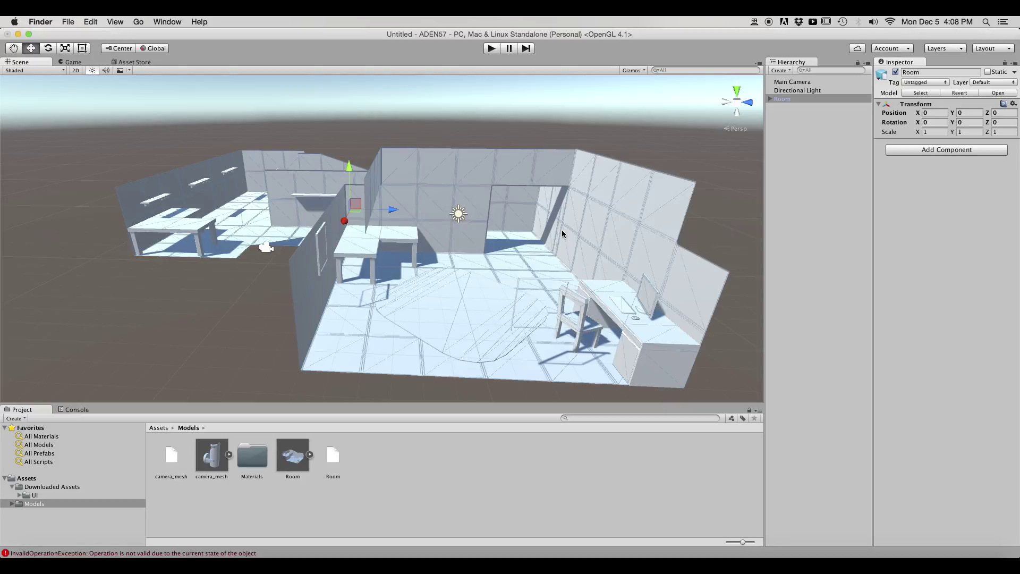
click(603, 136)
click(505, 230)
alt+drag(505, 229, 436, 272)
scroll(436, 269, up, 10)
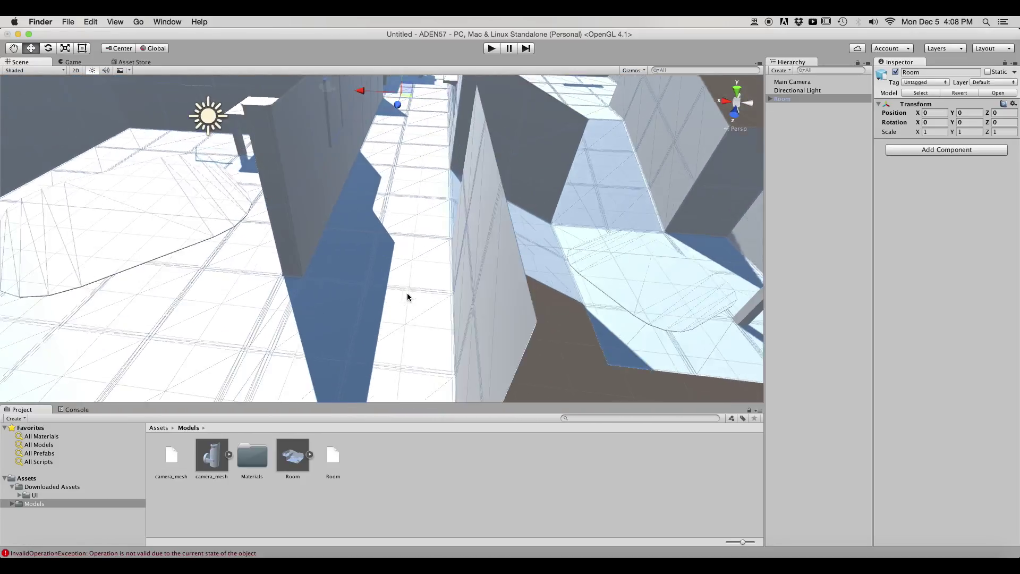
alt+drag(416, 318, 578, 323)
alt+drag(475, 341, 446, 323)
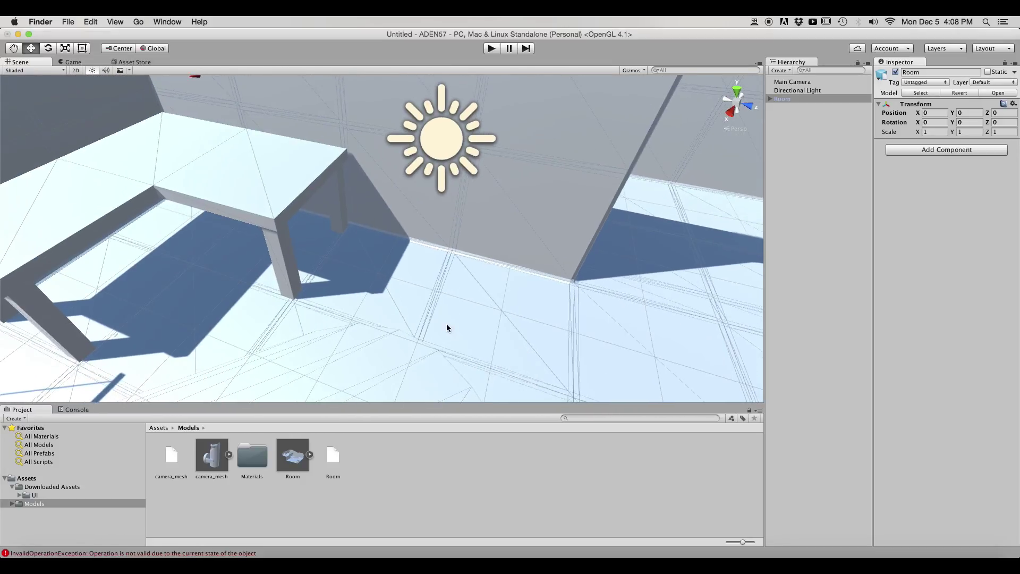
scroll(438, 307, down, 8)
middle_drag(442, 250, 452, 263)
scroll(446, 273, down, 3)
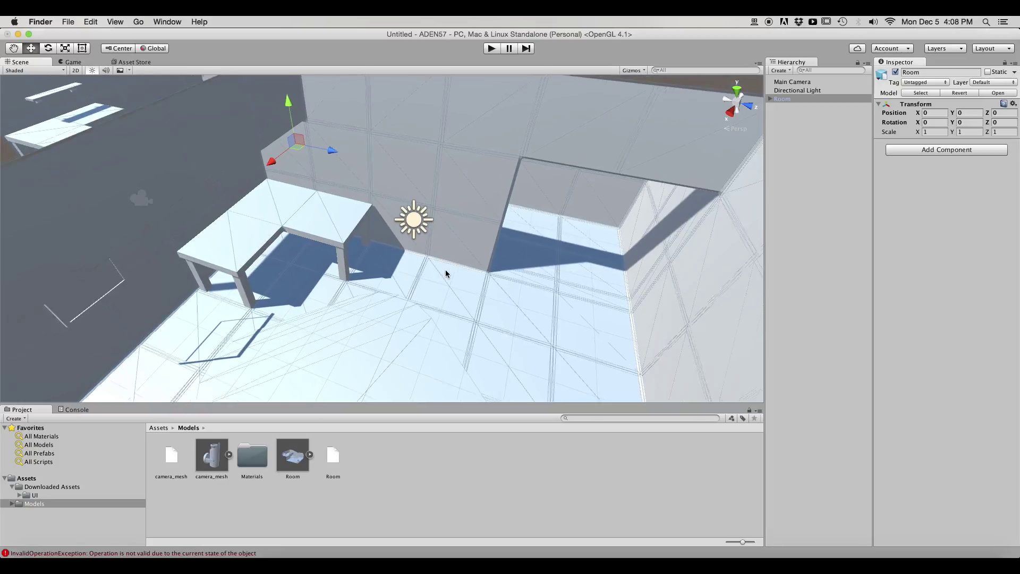